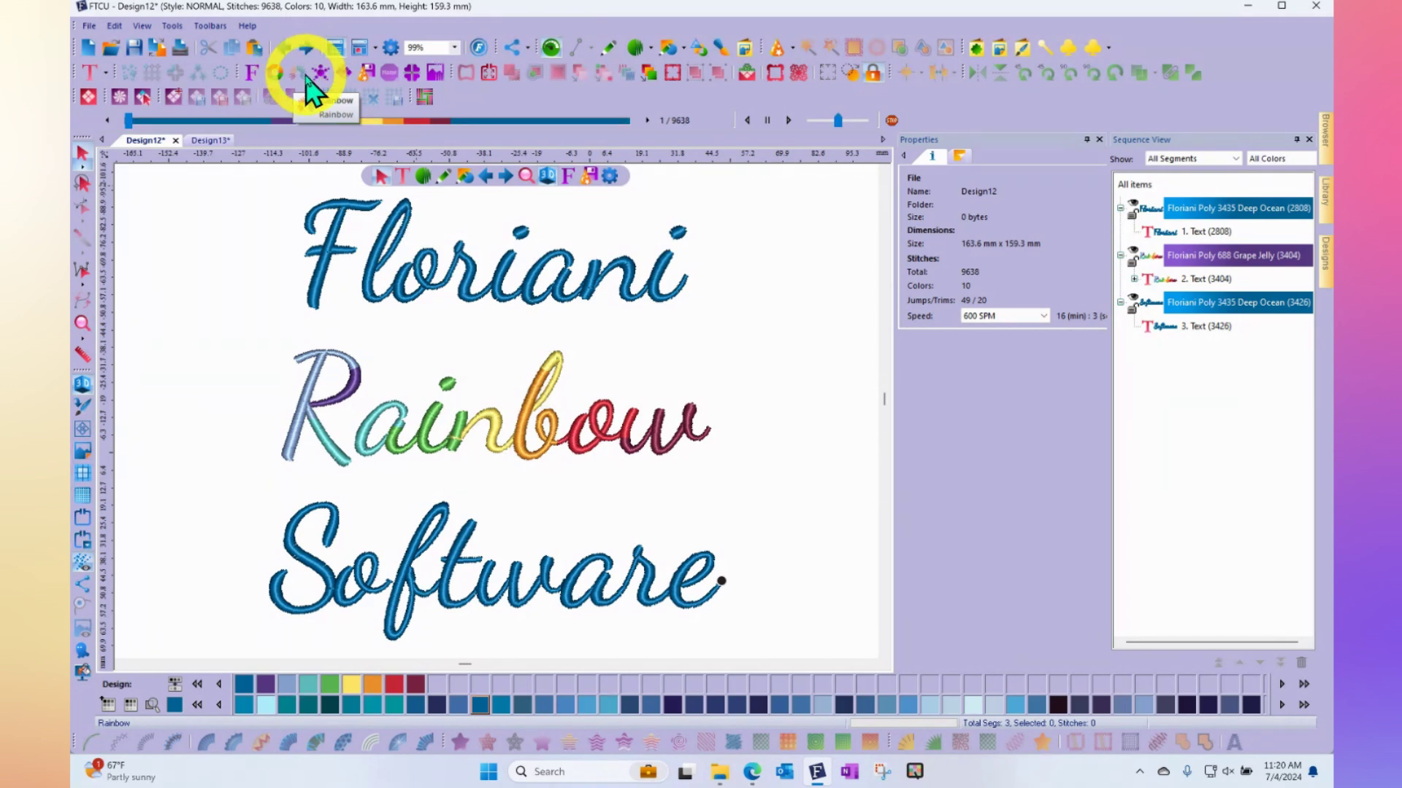
# - Try the Electric theme on 'Floriani', then apply Neapolitan, raising the design to 14 colours
pyautogui.click(500, 284)
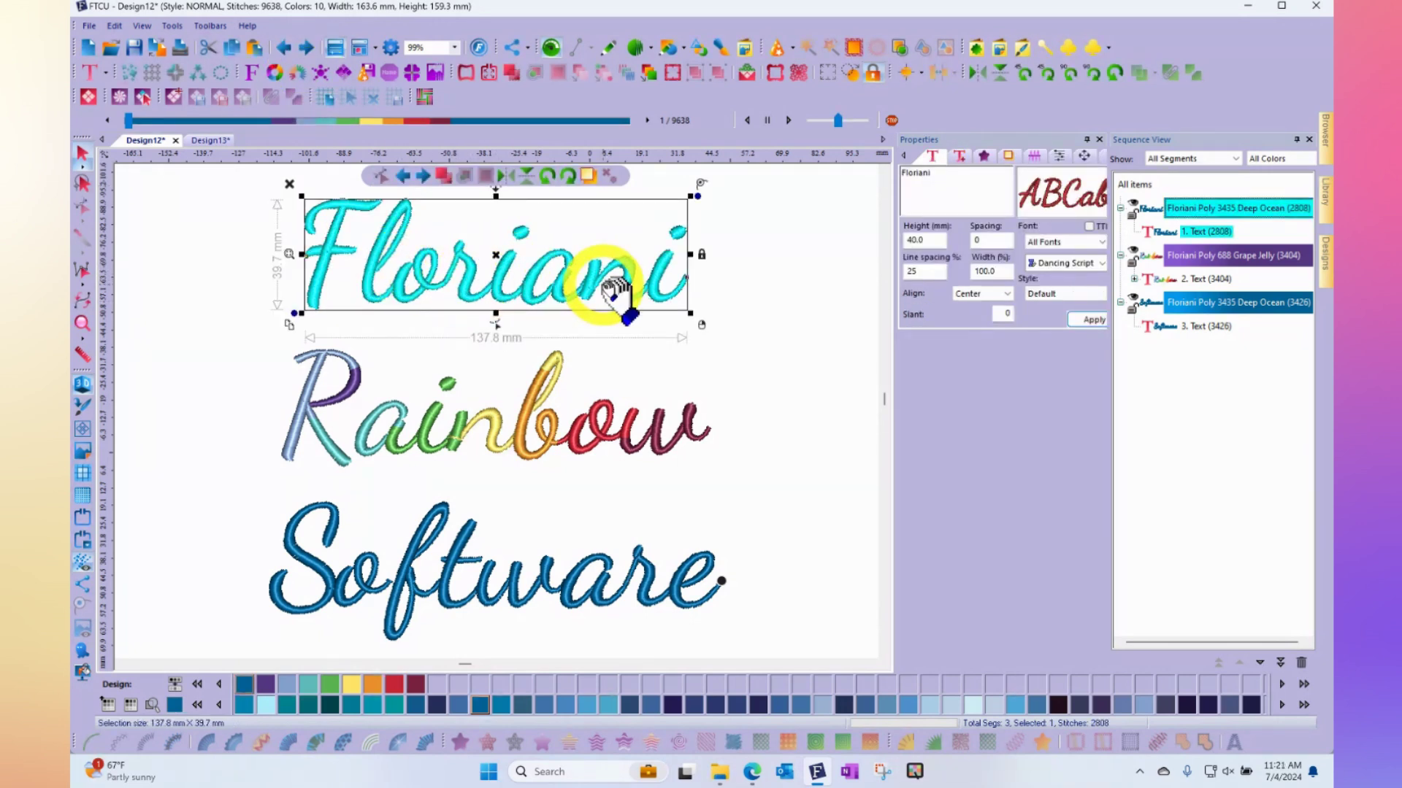
pyautogui.click(298, 72)
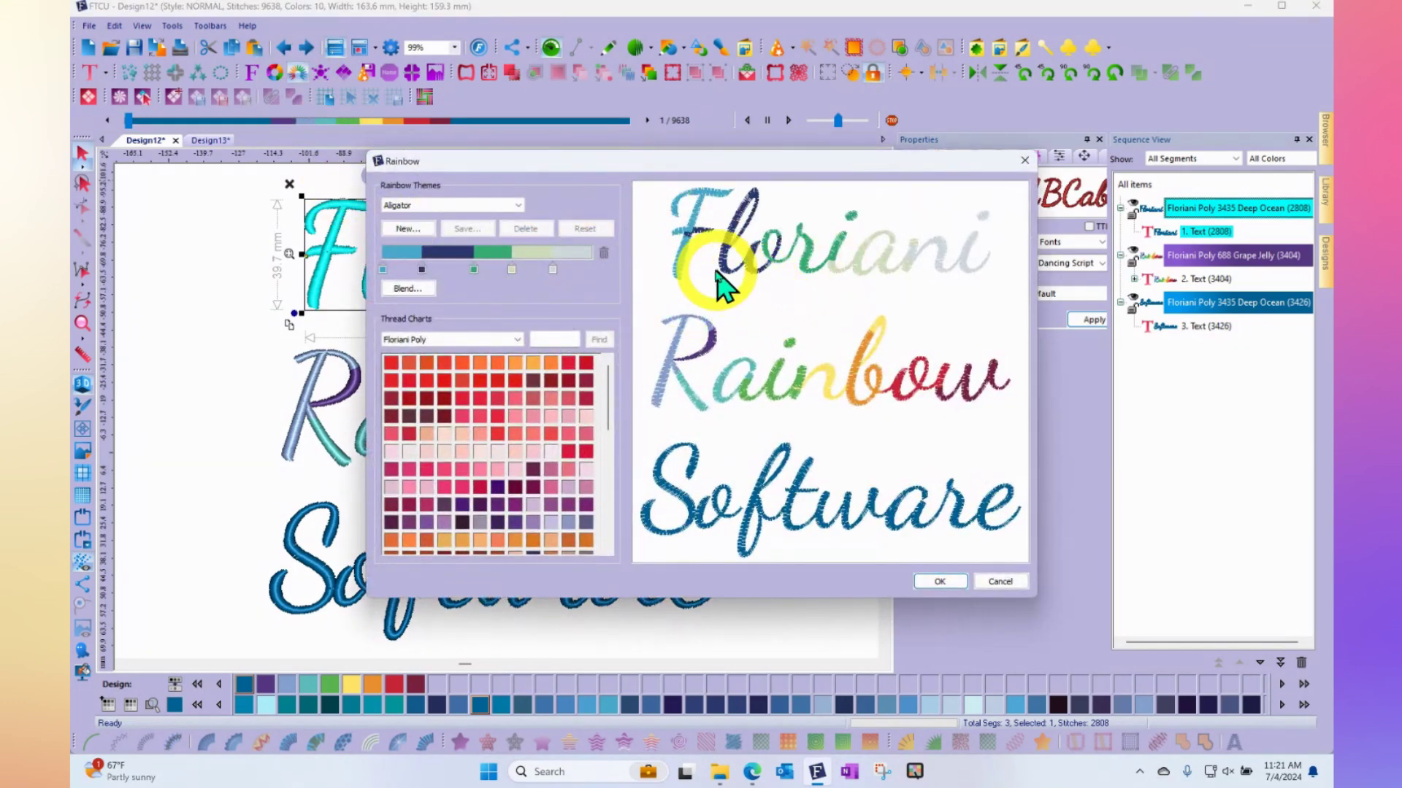
pyautogui.moveTo(655, 162); pyautogui.dragTo(851, 150)
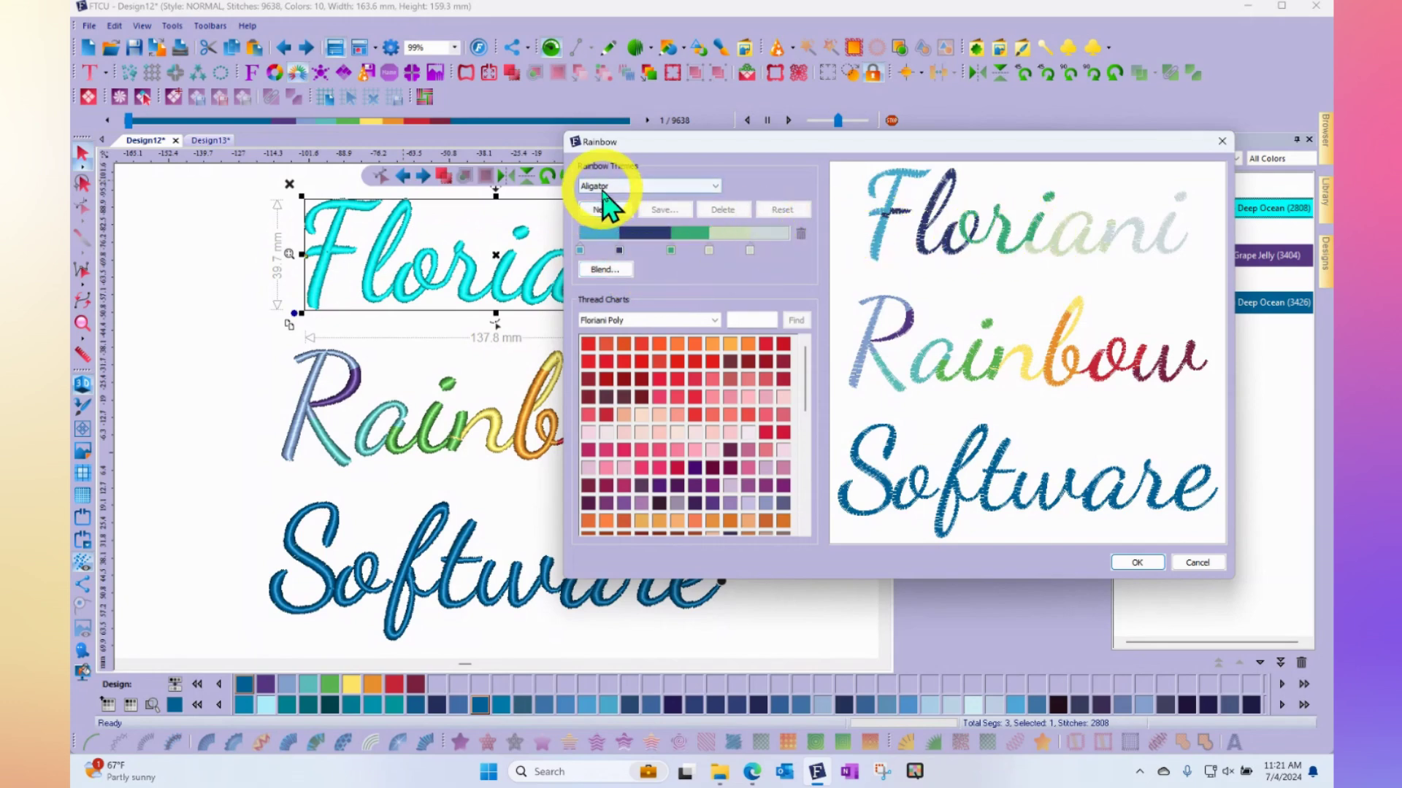
pyautogui.click(648, 191)
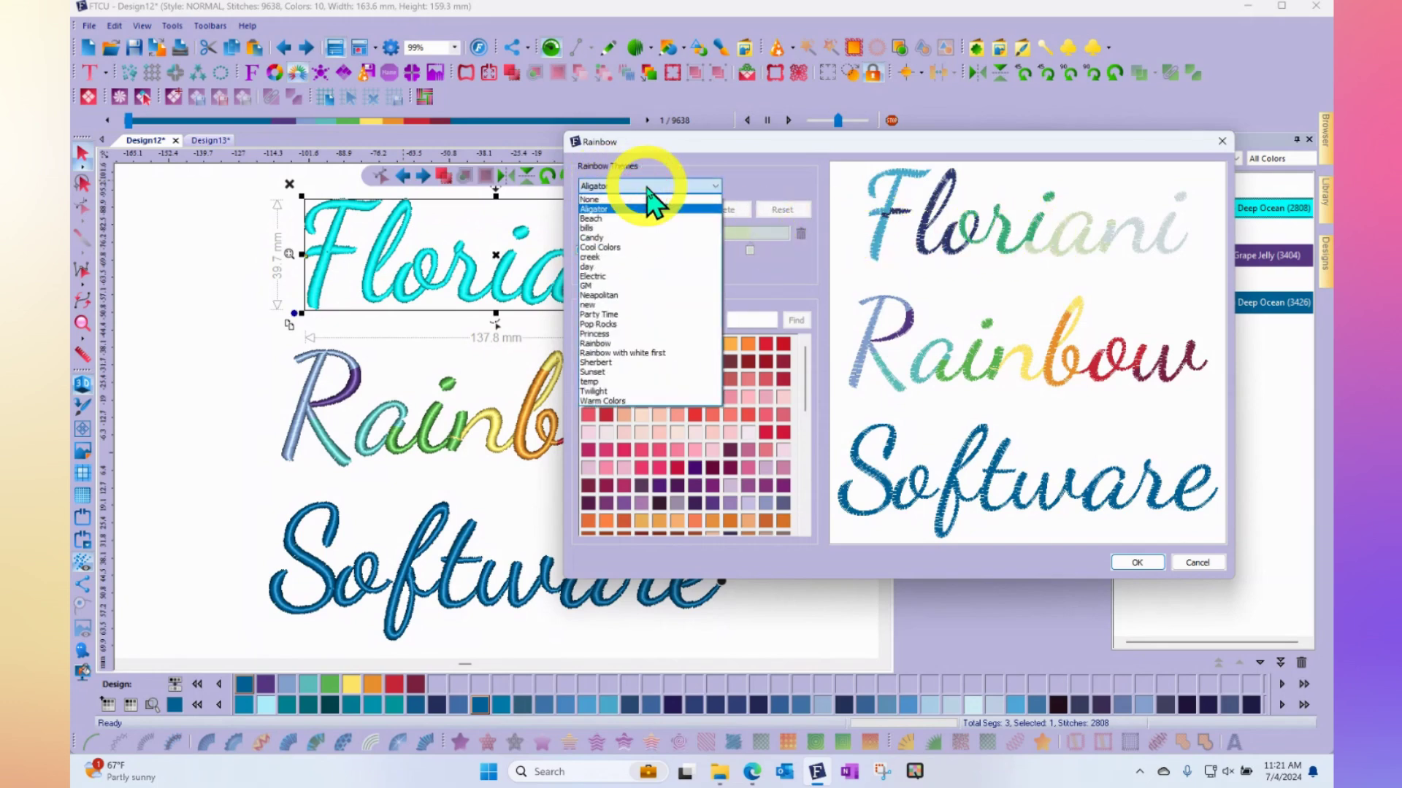
pyautogui.click(599, 277)
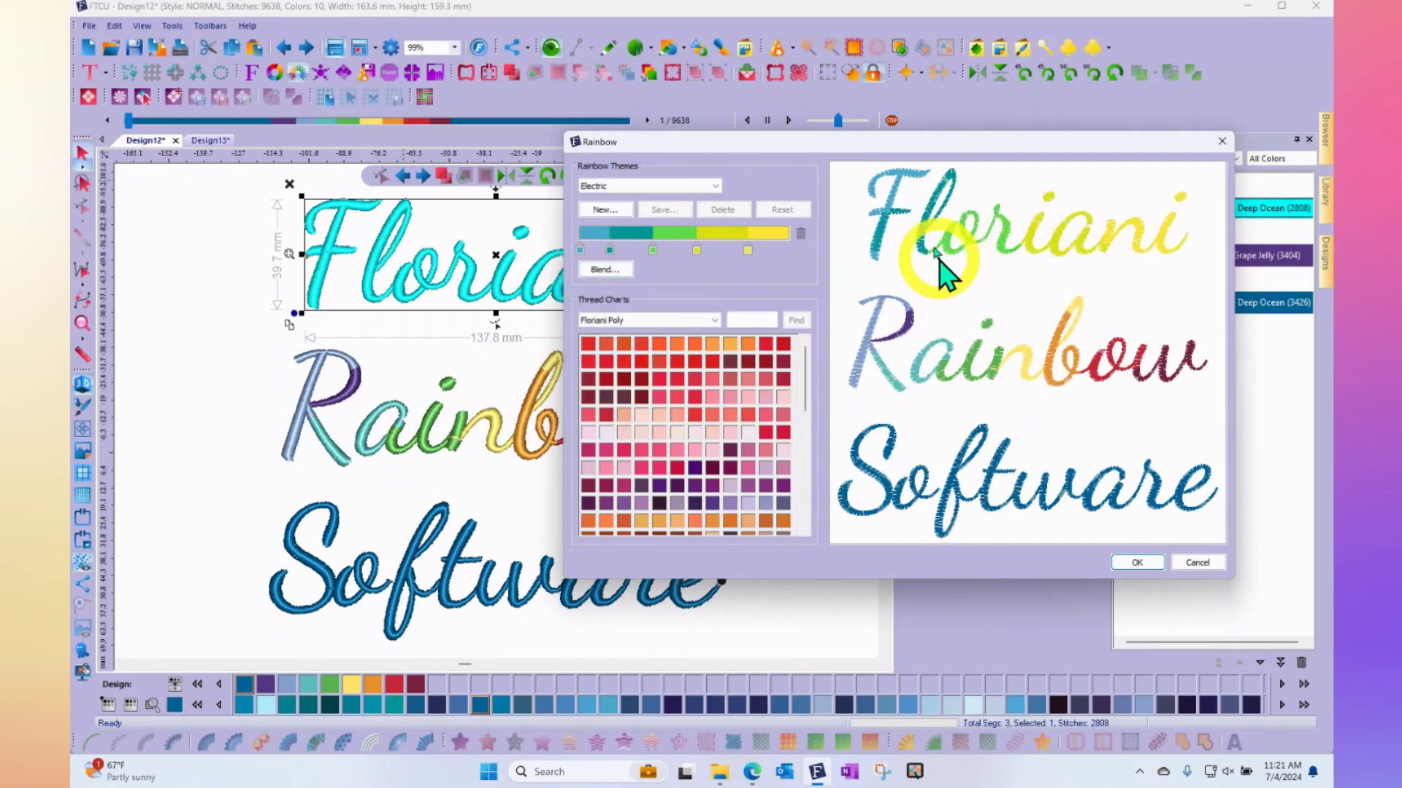
pyautogui.click(666, 186)
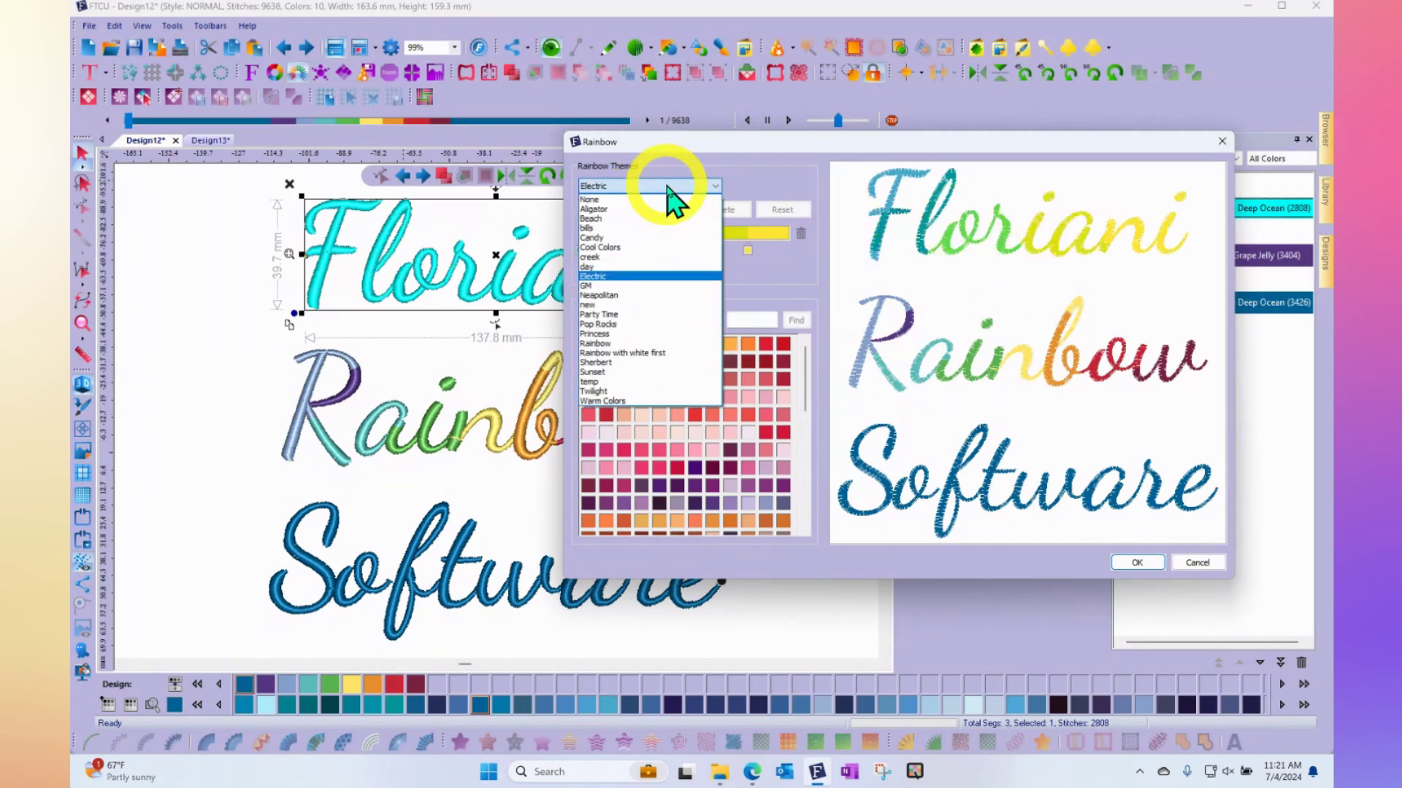
pyautogui.click(613, 295)
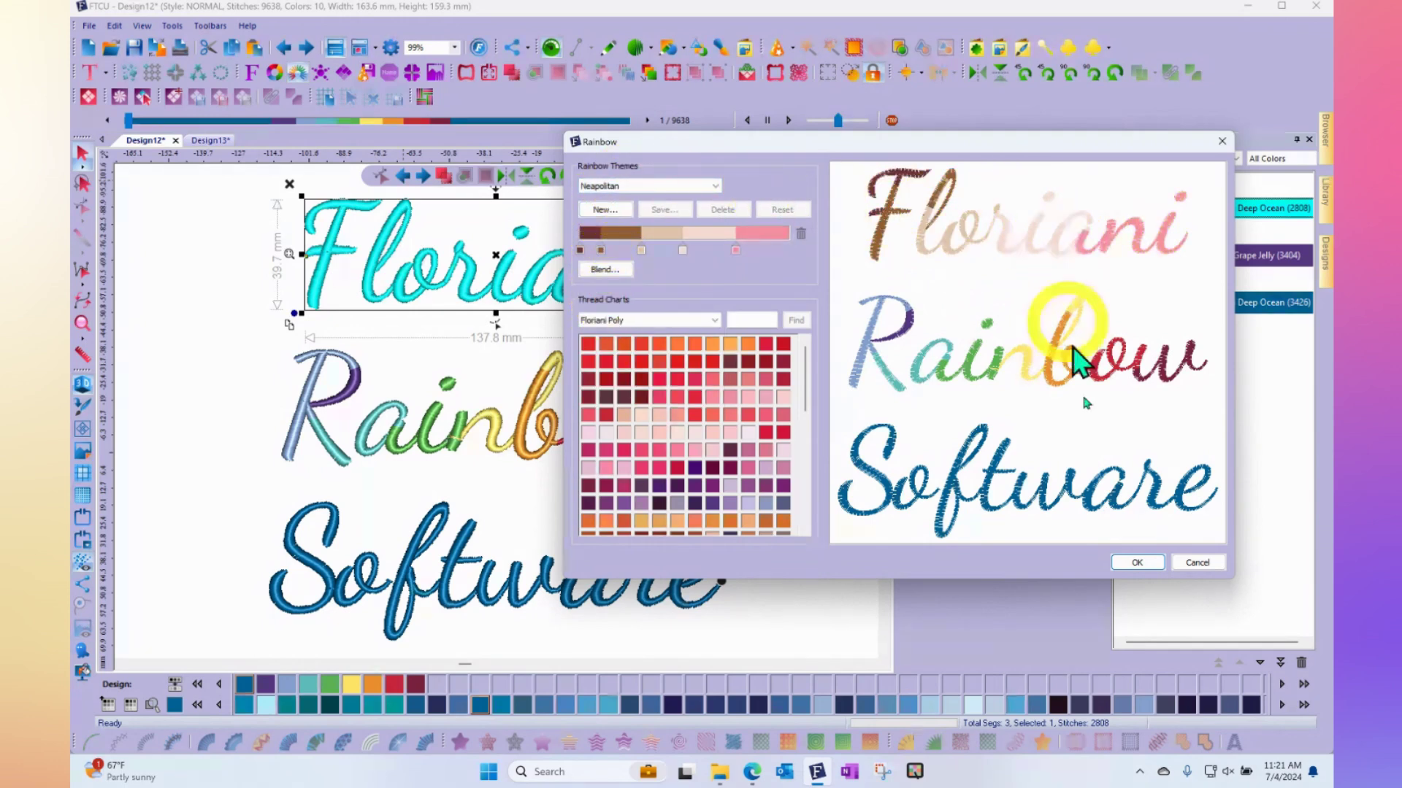
pyautogui.click(1148, 571)
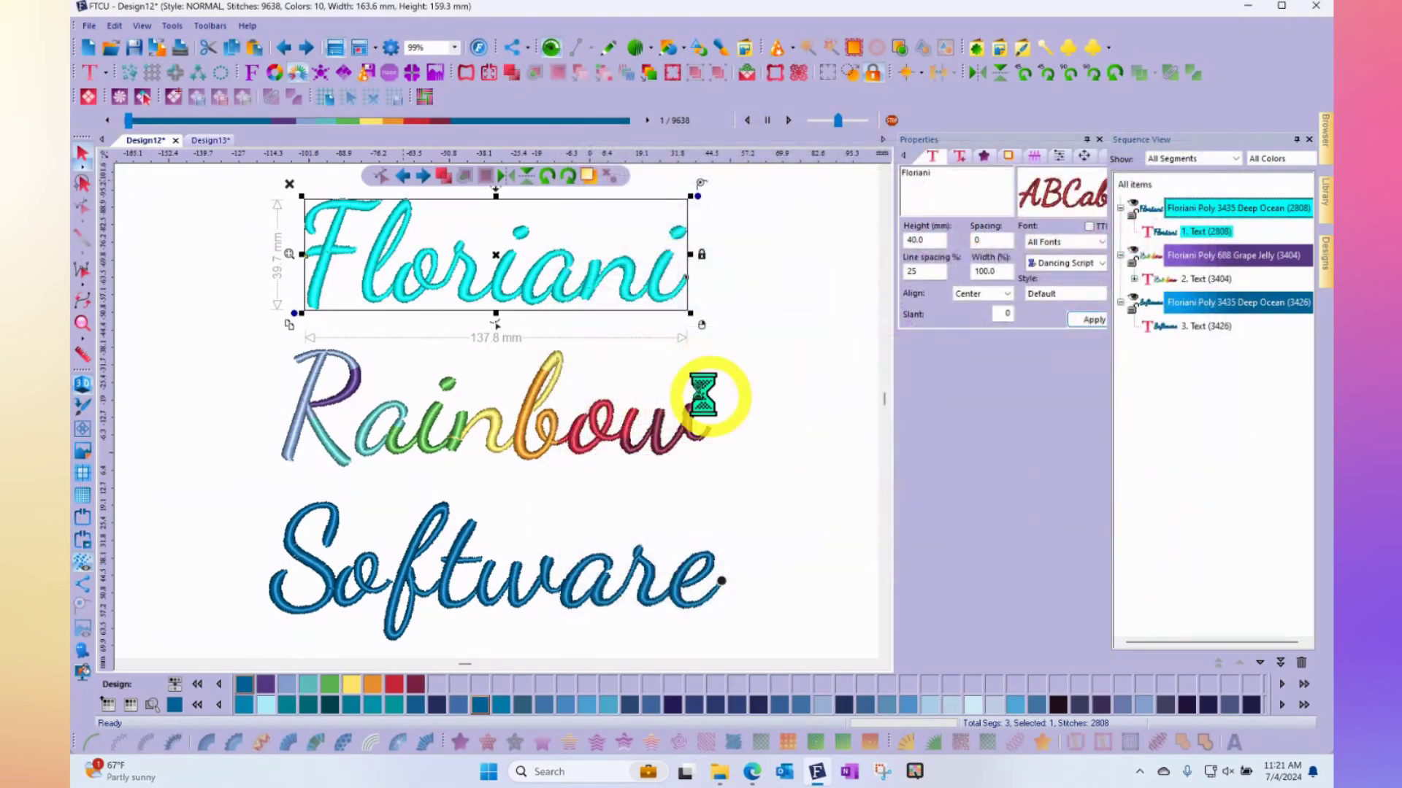
# - Select 'Software' and preview it in the Rainbow theme's purple-to-red colours
pyautogui.click(776, 274)
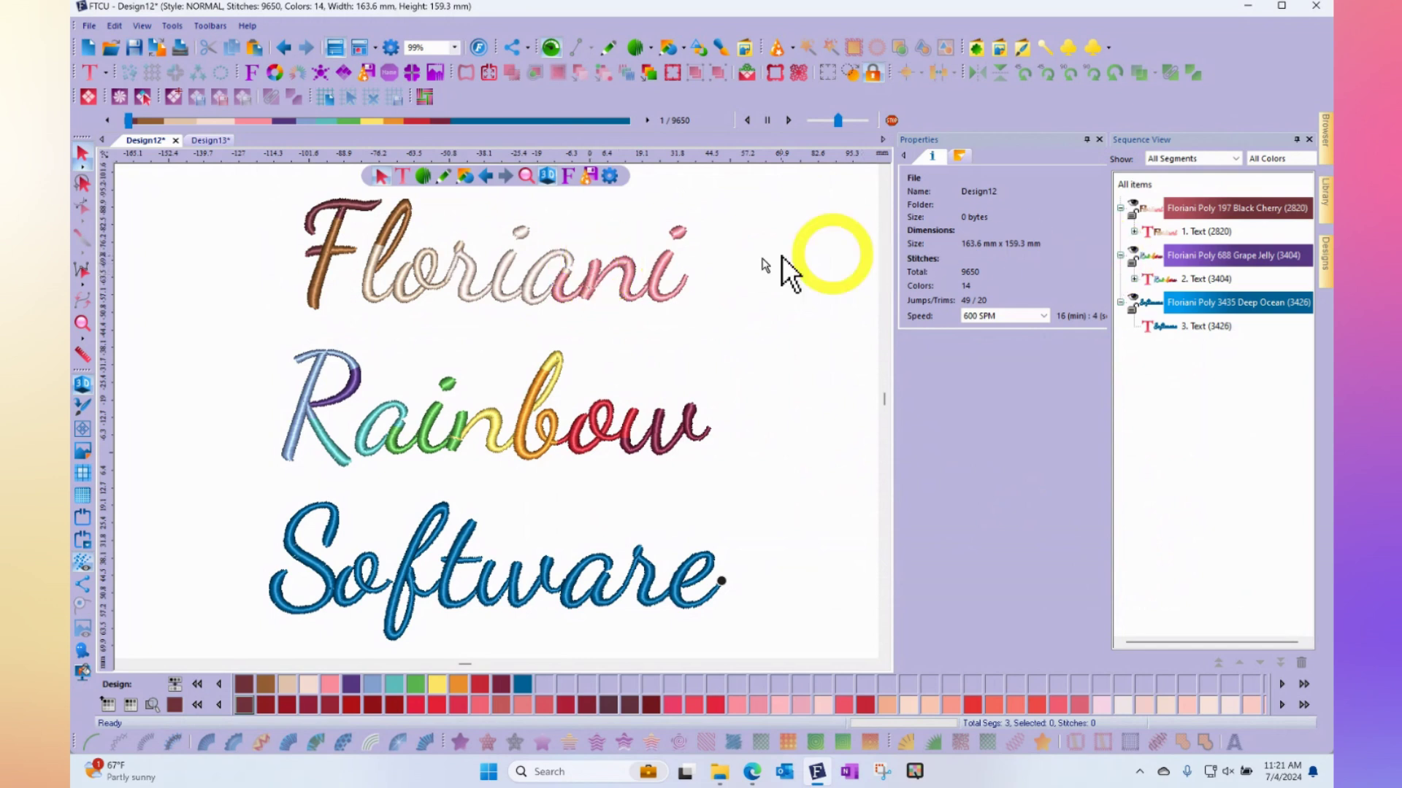
pyautogui.click(533, 586)
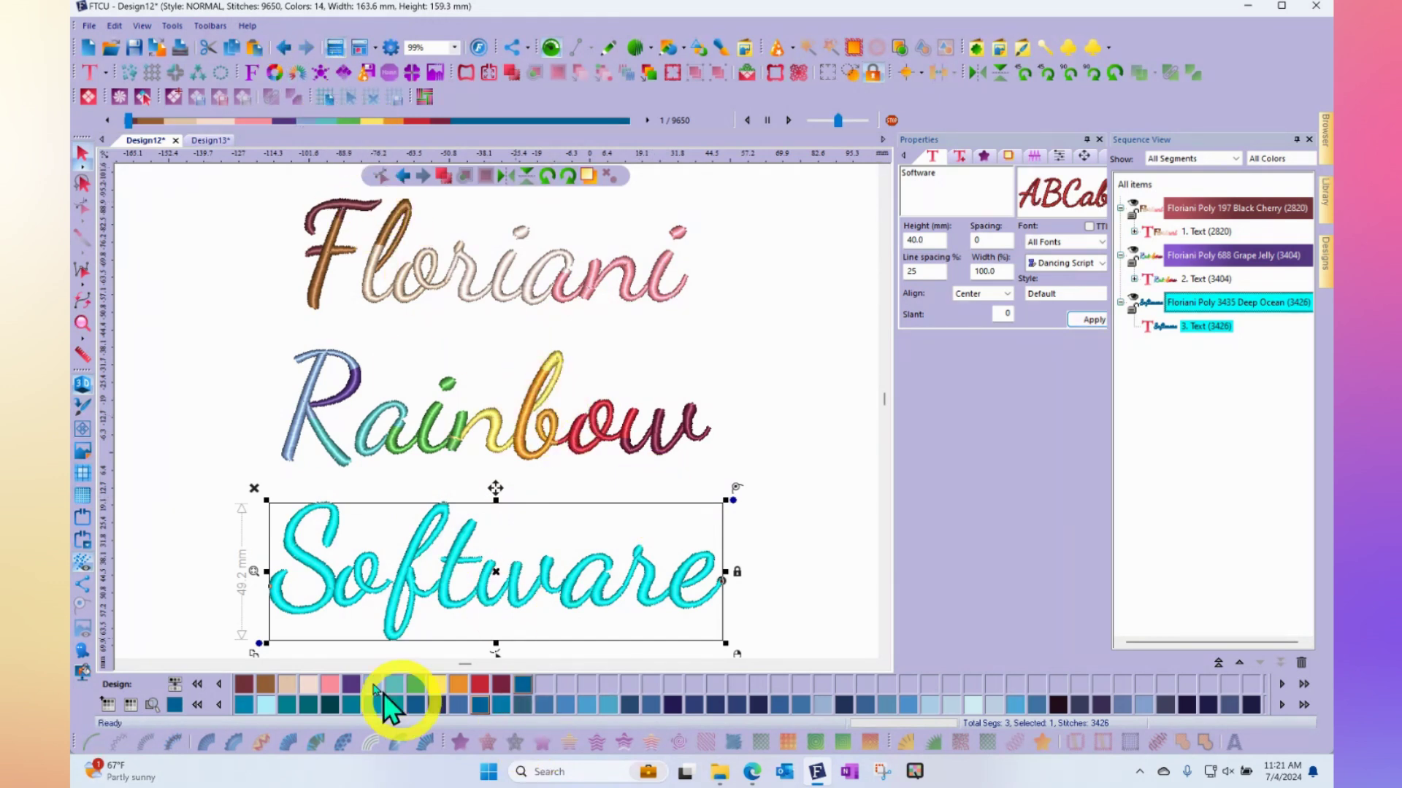
pyautogui.click(297, 73)
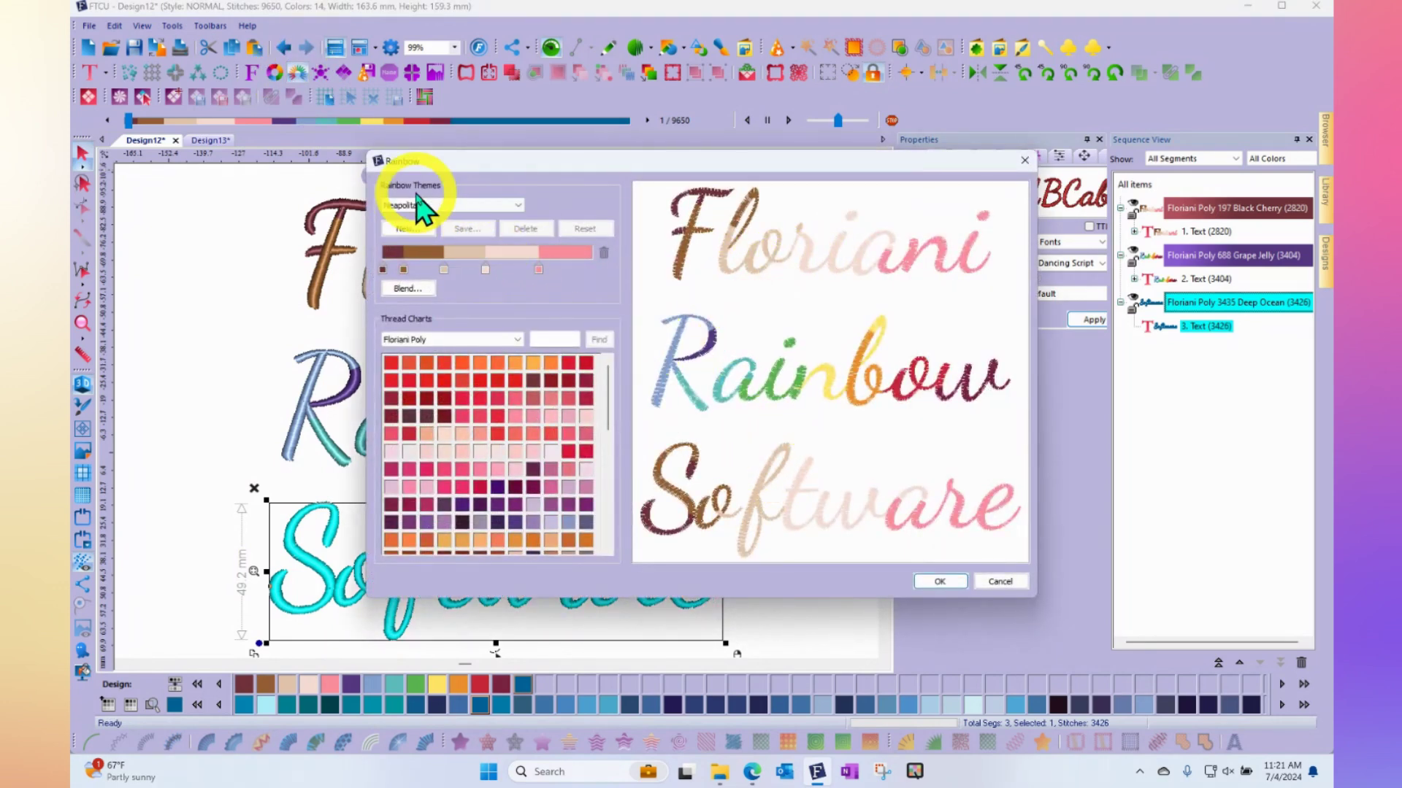
pyautogui.click(456, 208)
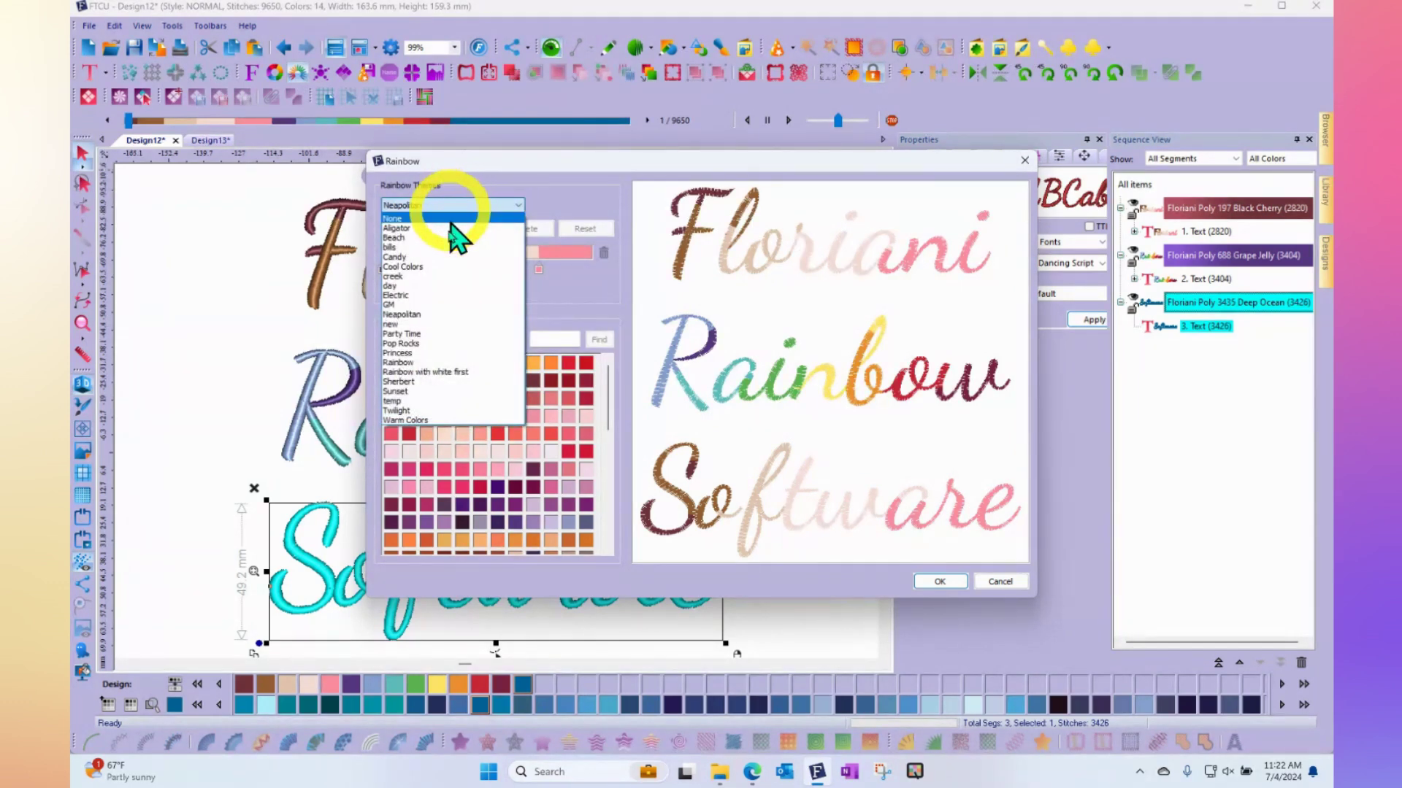
pyautogui.click(414, 362)
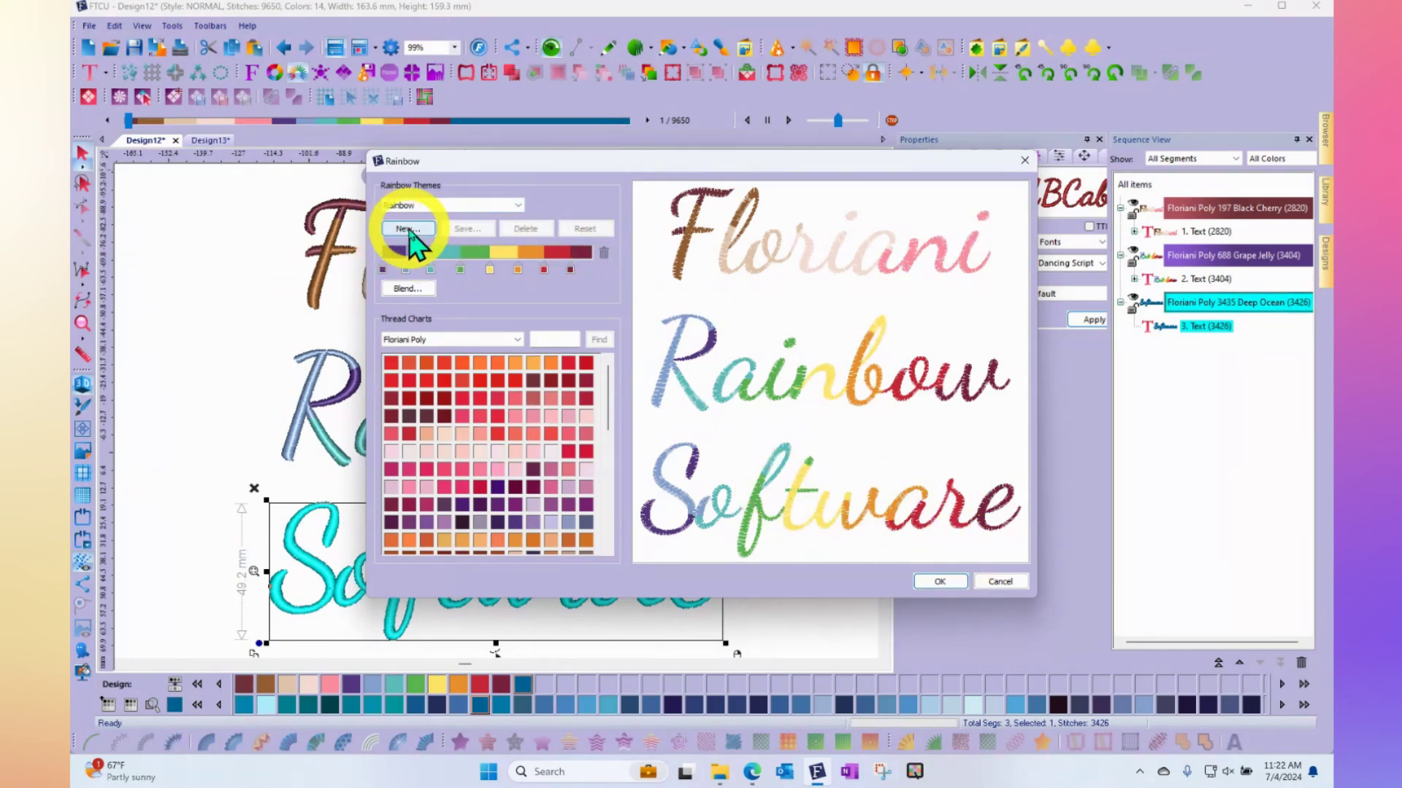
# - Create a new rainbow theme named 'test'
pyautogui.click(408, 229)
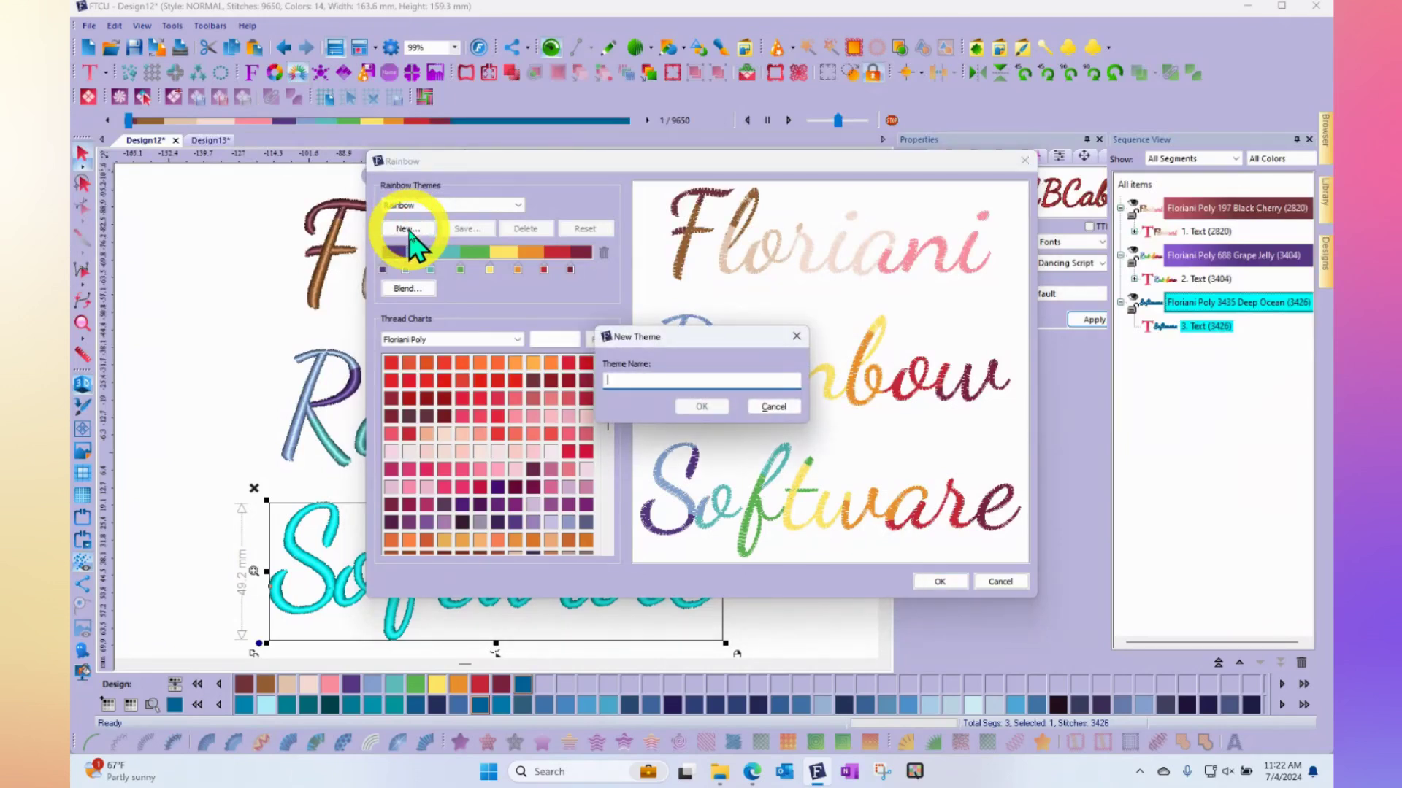
pyautogui.write('test')
pyautogui.press('Return')
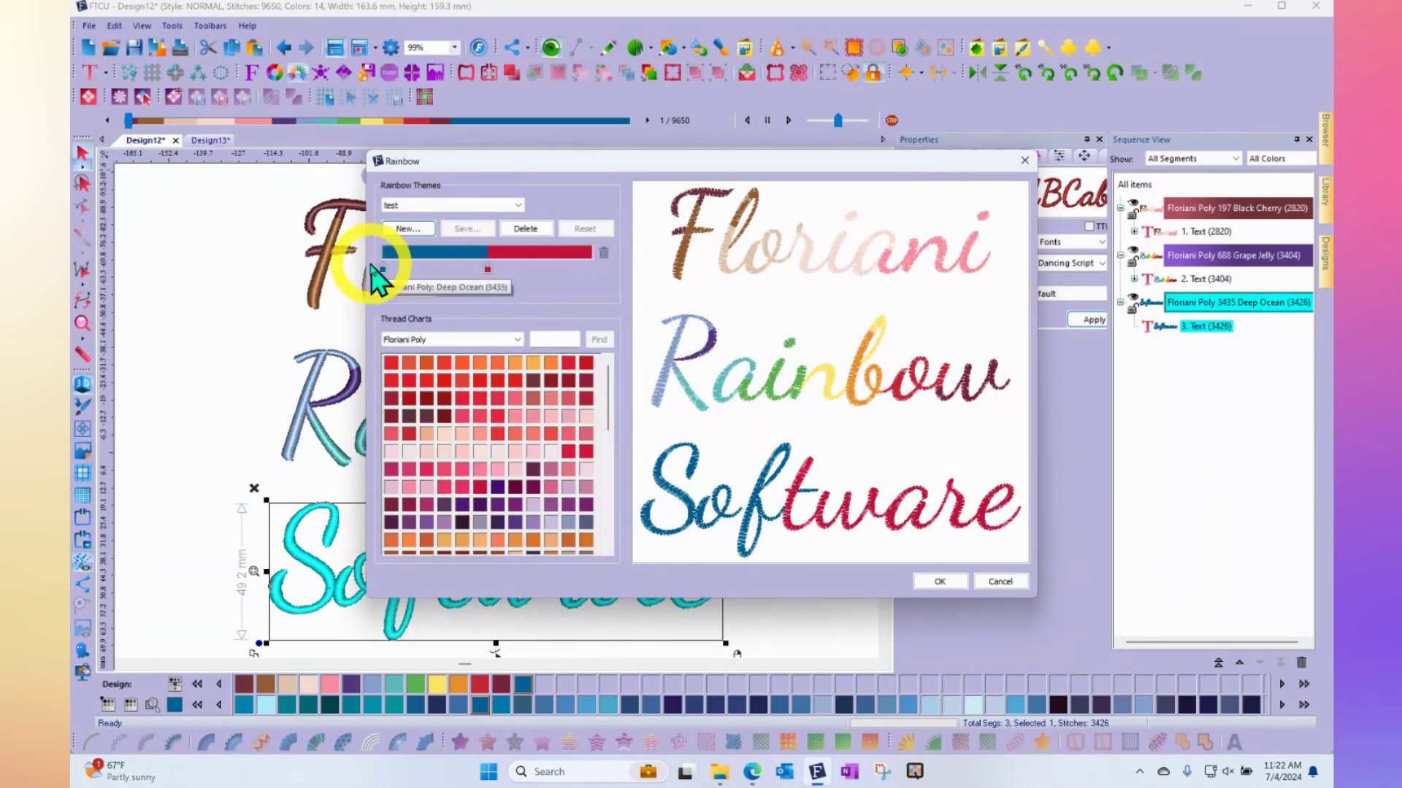
# - Reposition the red gradient stop and add a Light Peach middle stop
pyautogui.click(488, 269)
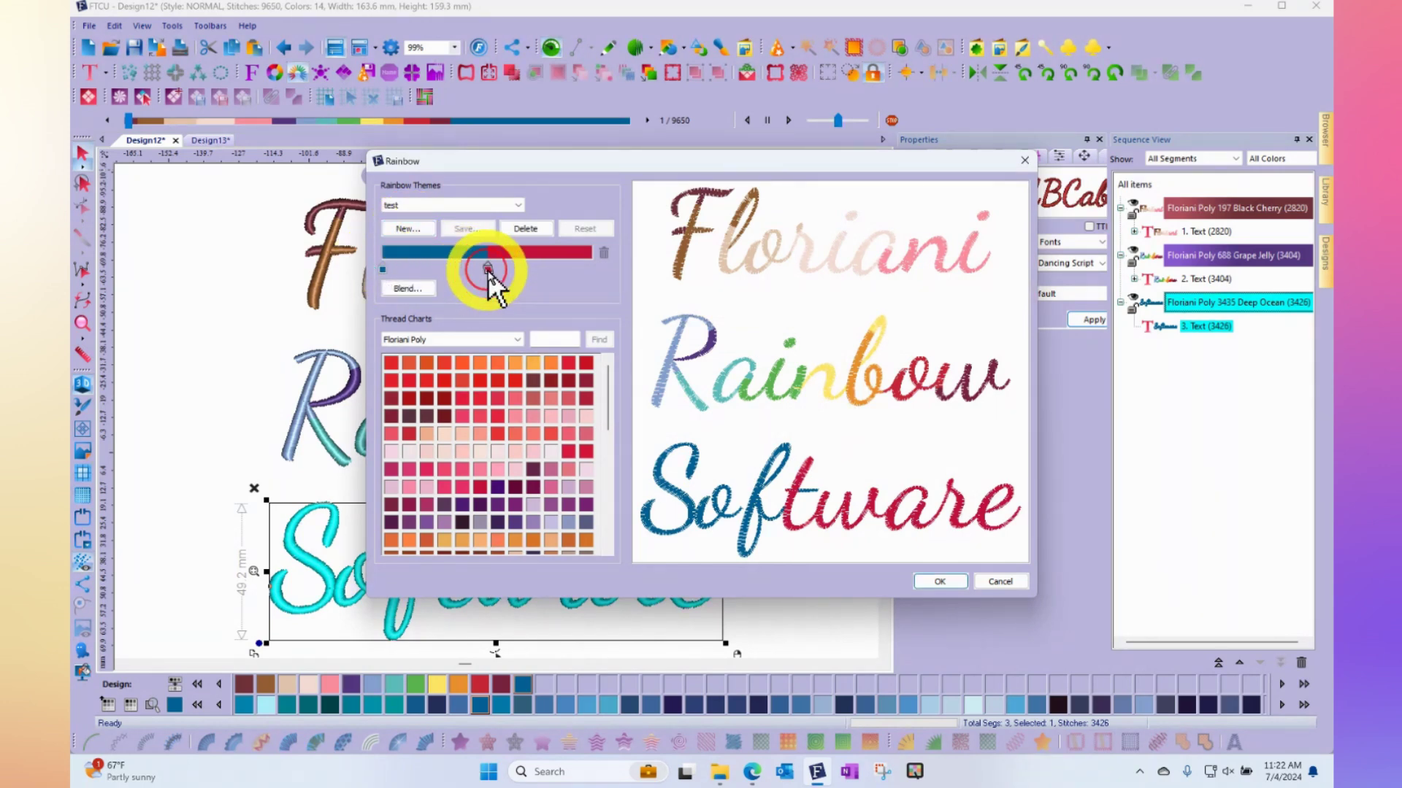
pyautogui.moveTo(487, 271); pyautogui.dragTo(549, 270)
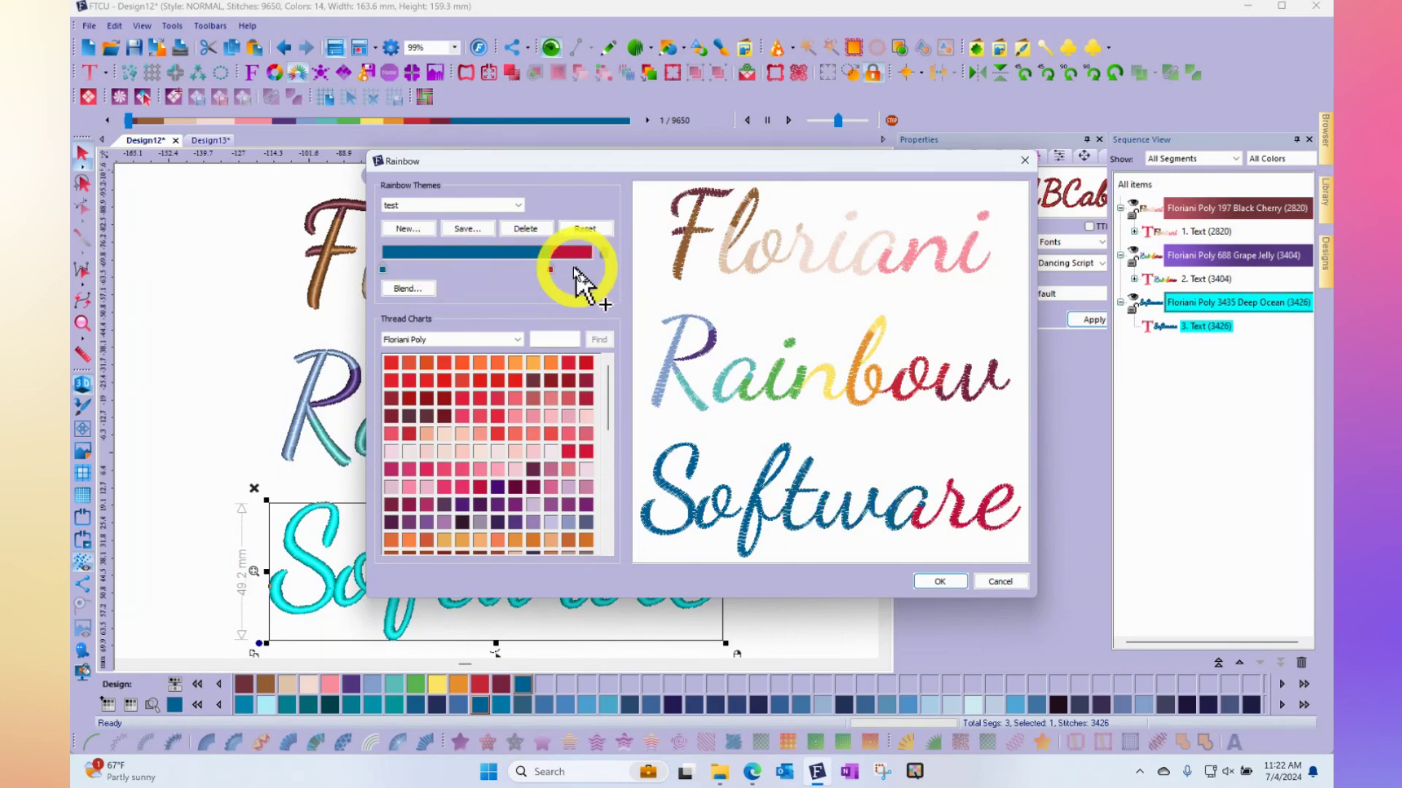
pyautogui.moveTo(551, 270); pyautogui.dragTo(453, 271)
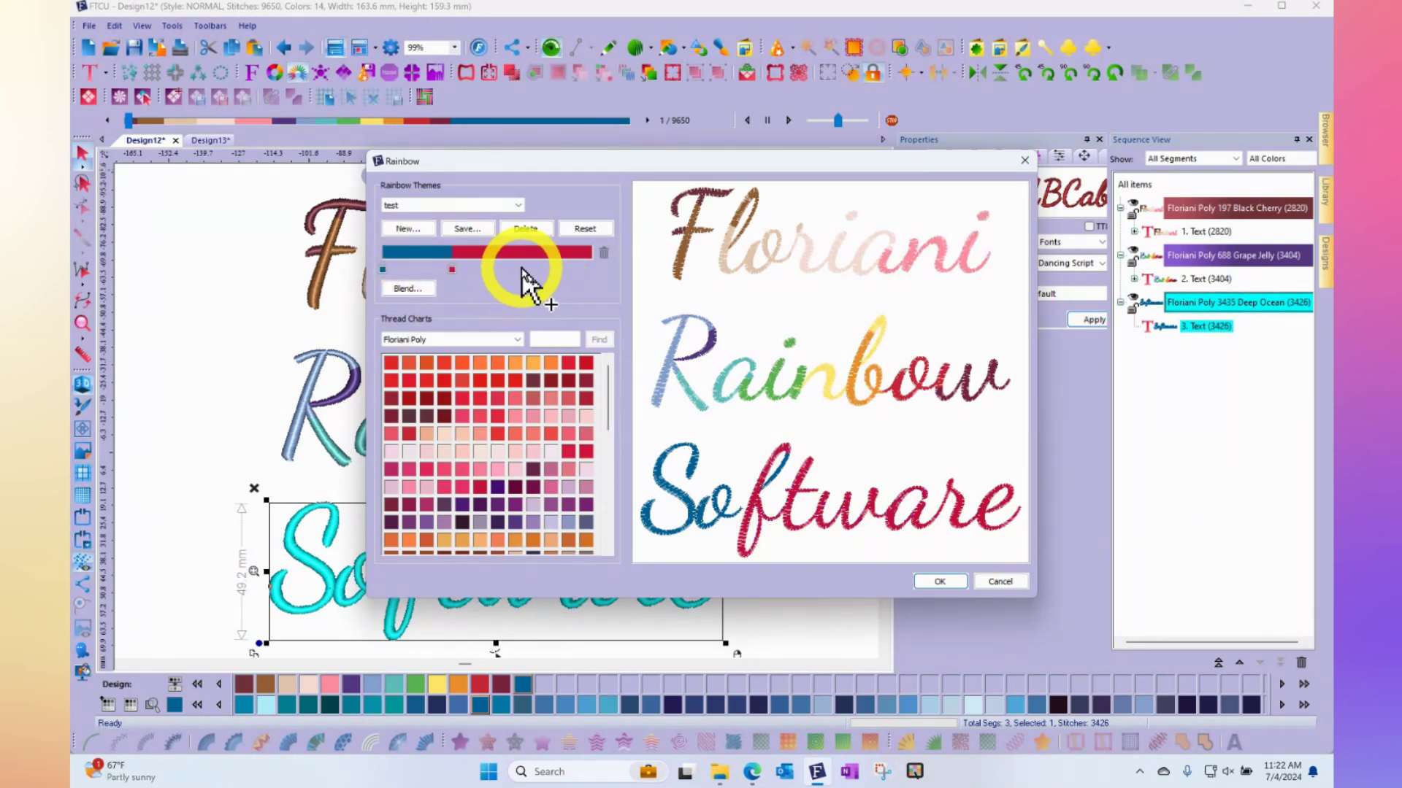
pyautogui.click(508, 268)
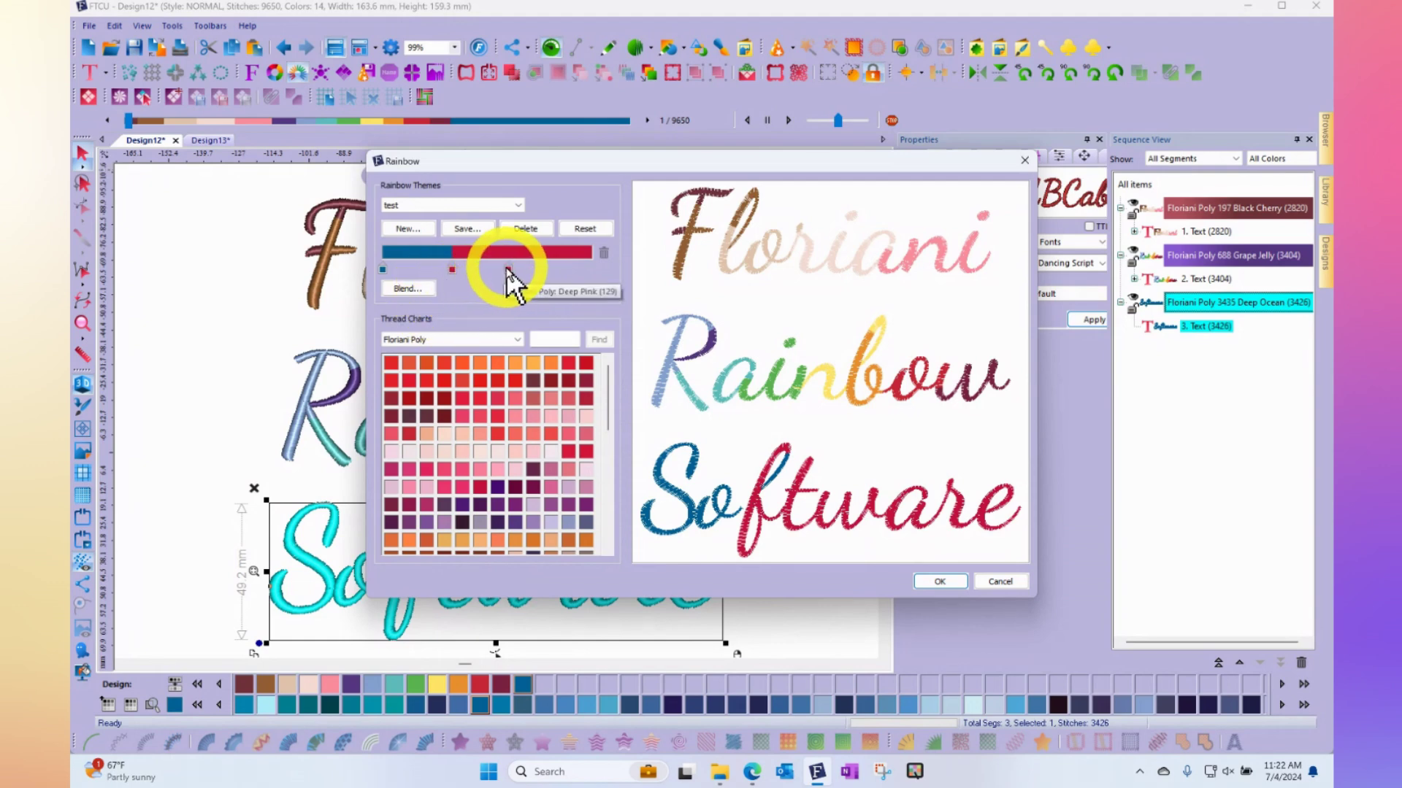
pyautogui.click(452, 269)
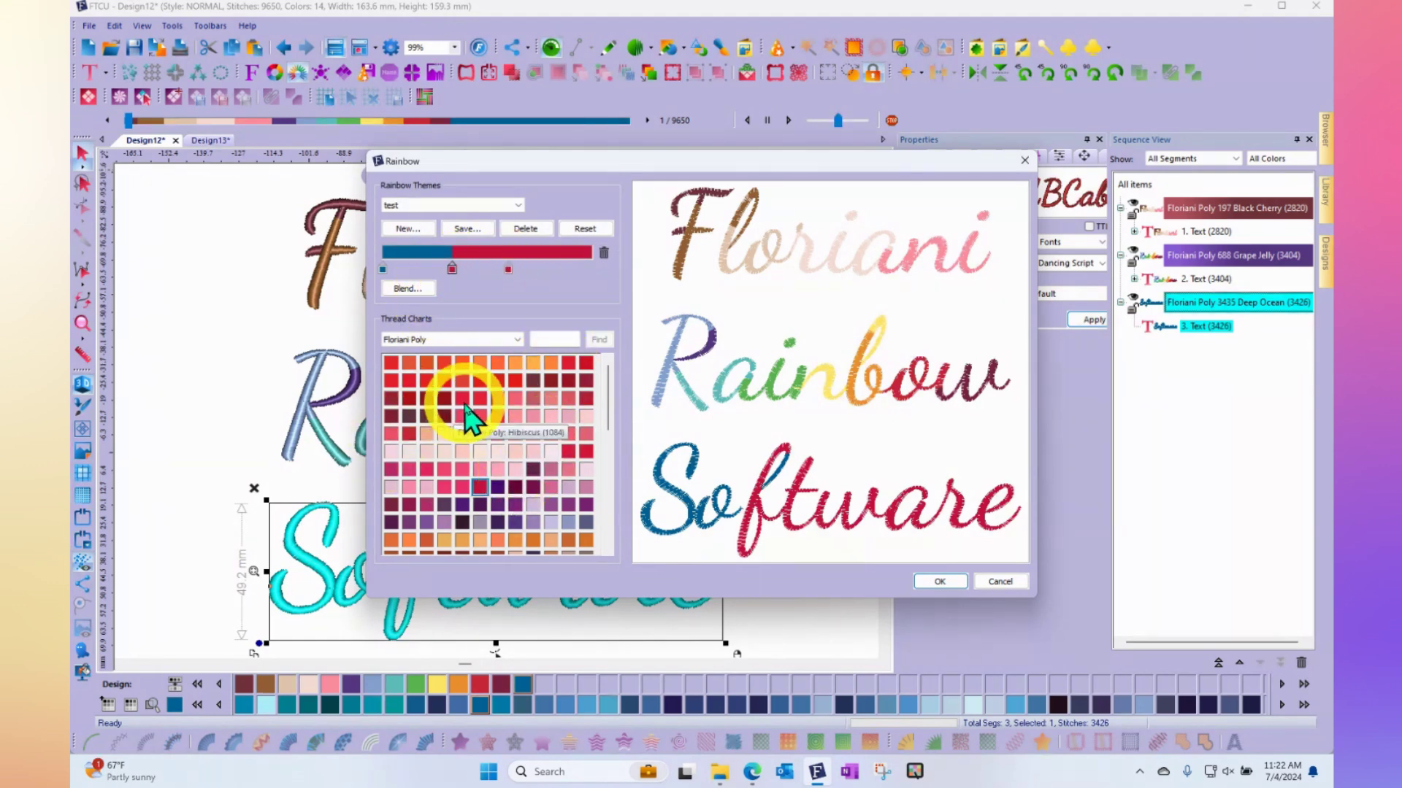
pyautogui.click(445, 452)
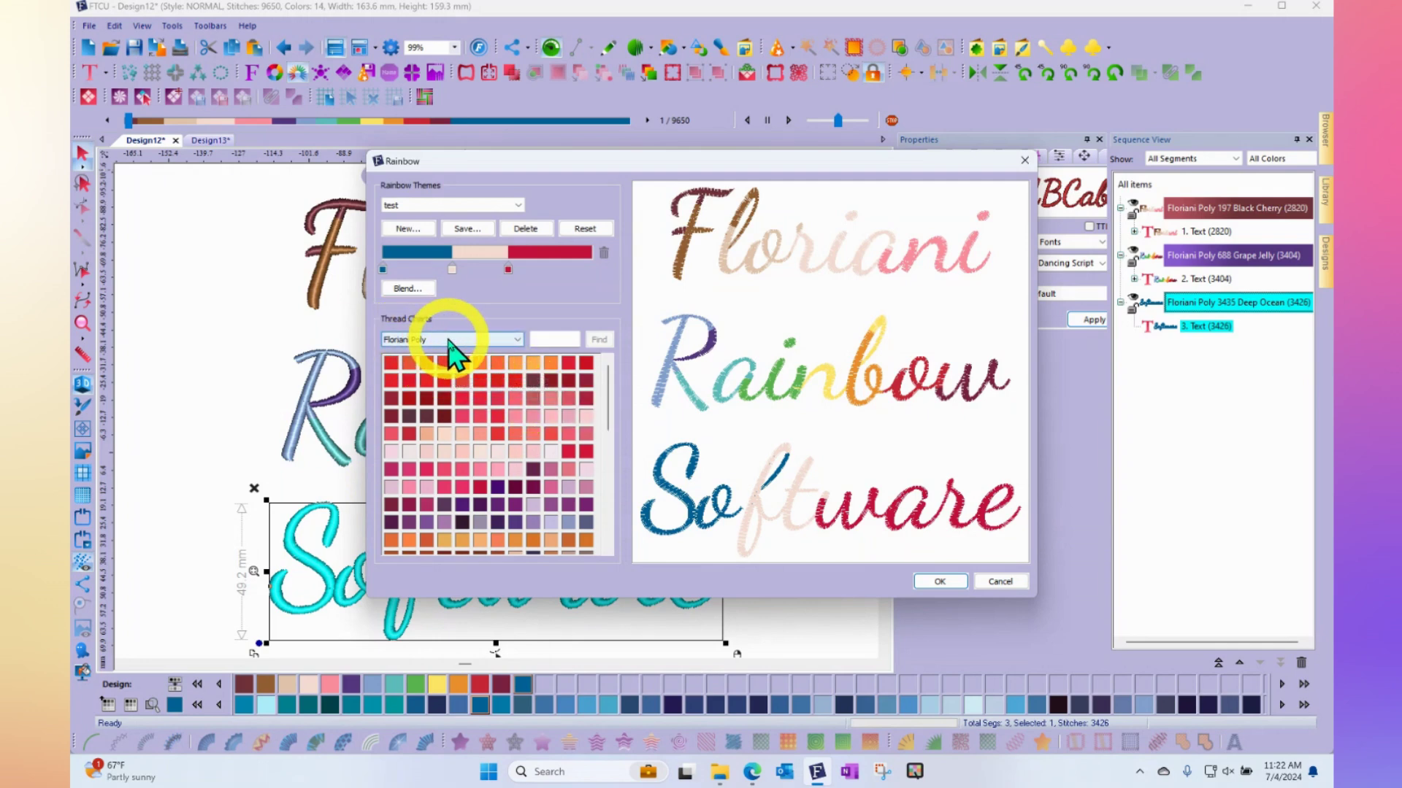
# - Save the 'test' theme, overwriting the existing one, and apply it to 'Software' for 16 colours
pyautogui.click(451, 340)
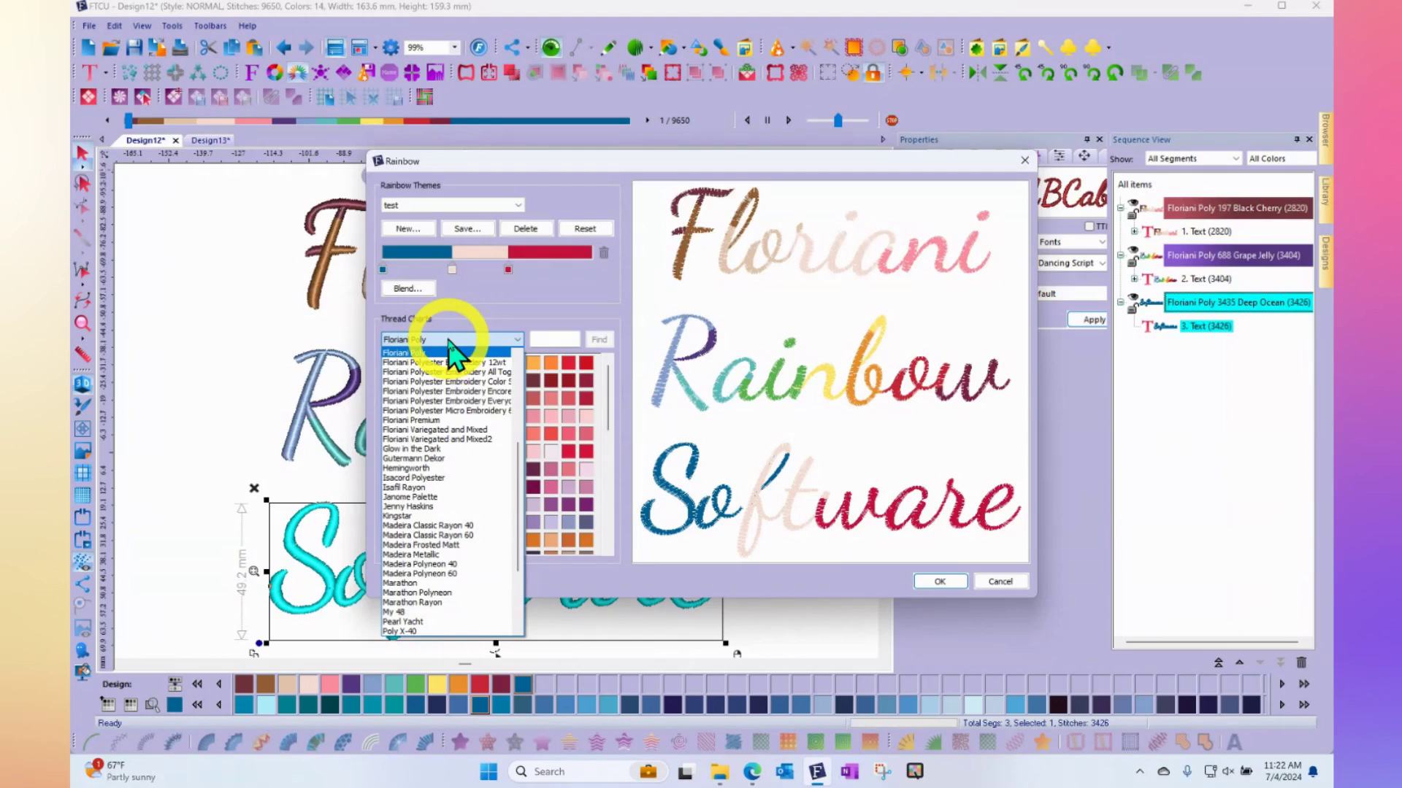
pyautogui.click(466, 311)
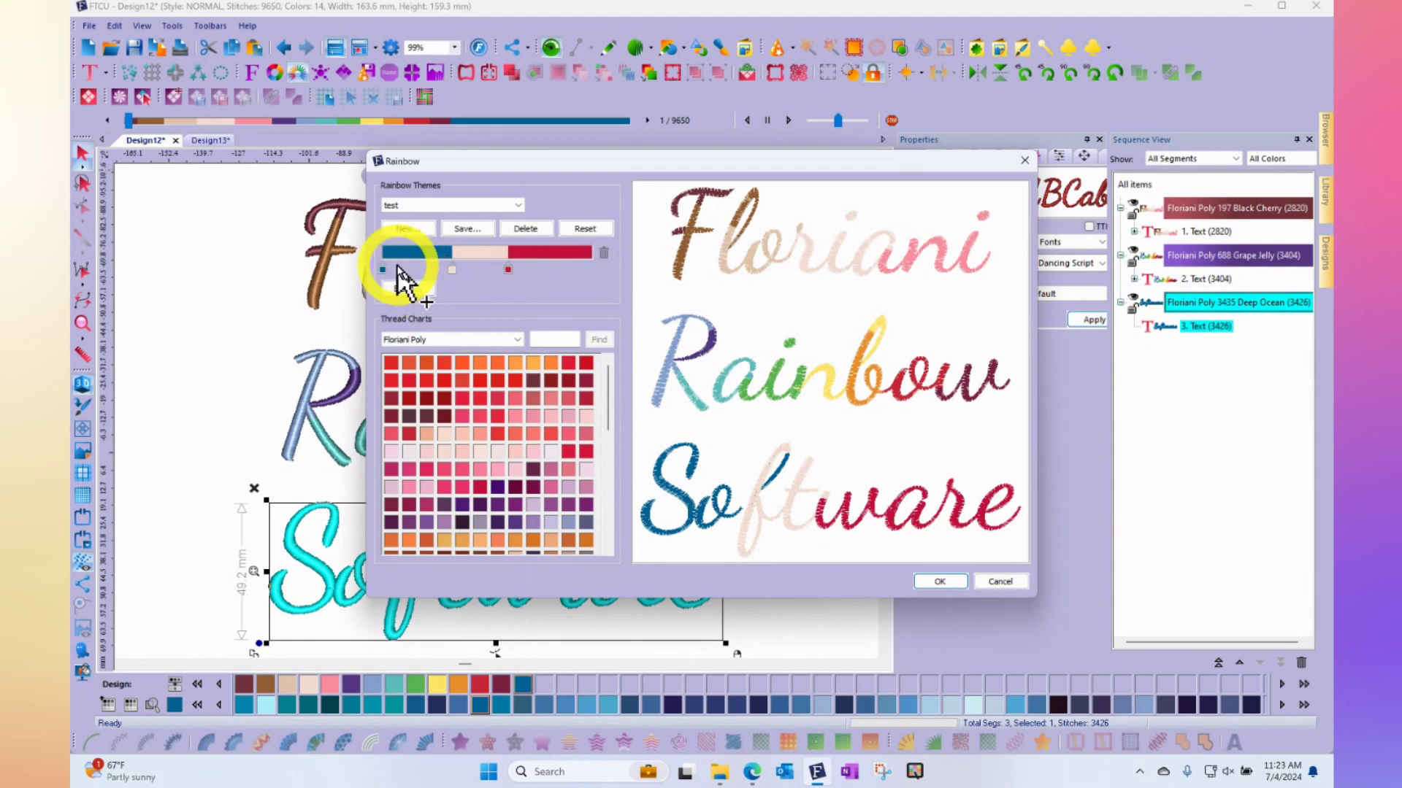
pyautogui.click(468, 229)
pyautogui.click(701, 407)
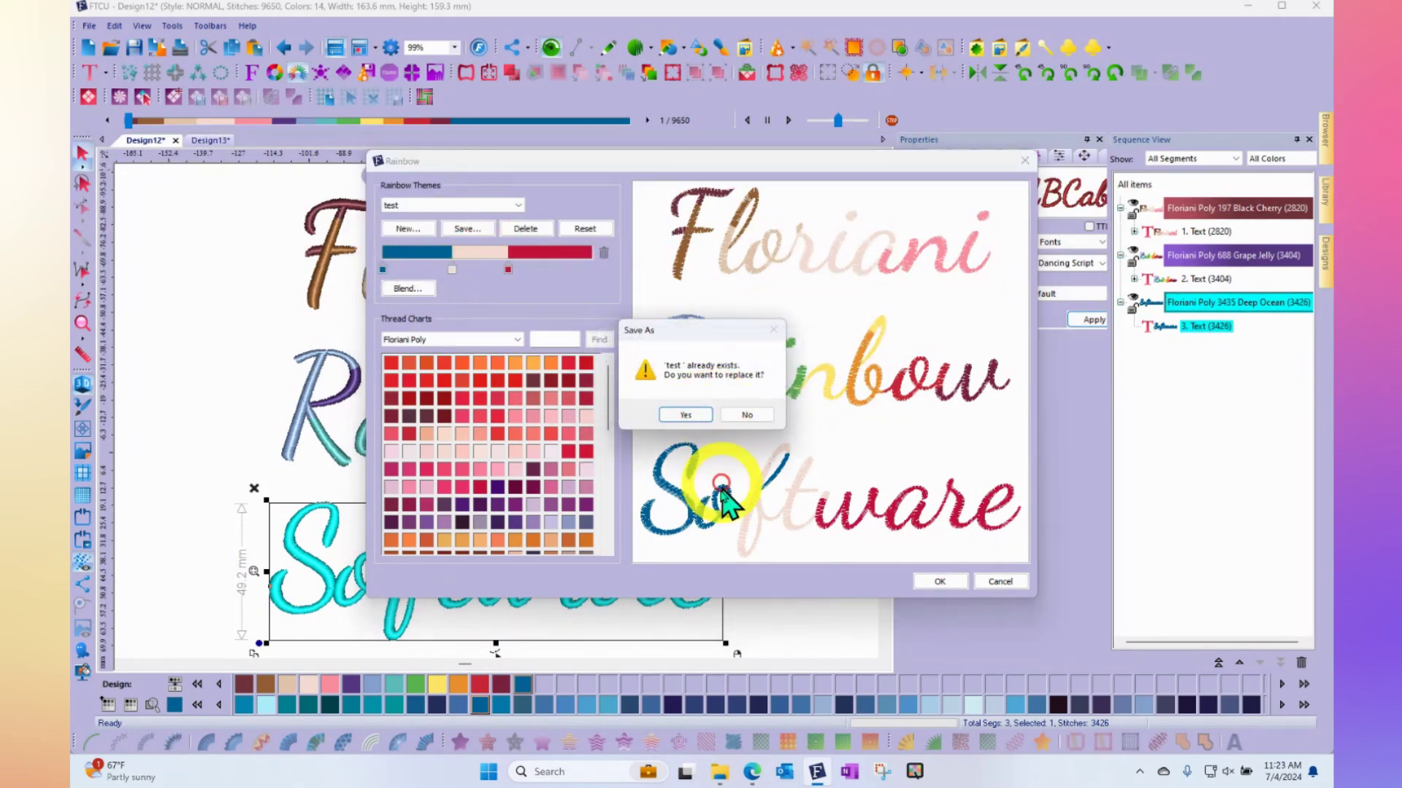
pyautogui.click(697, 413)
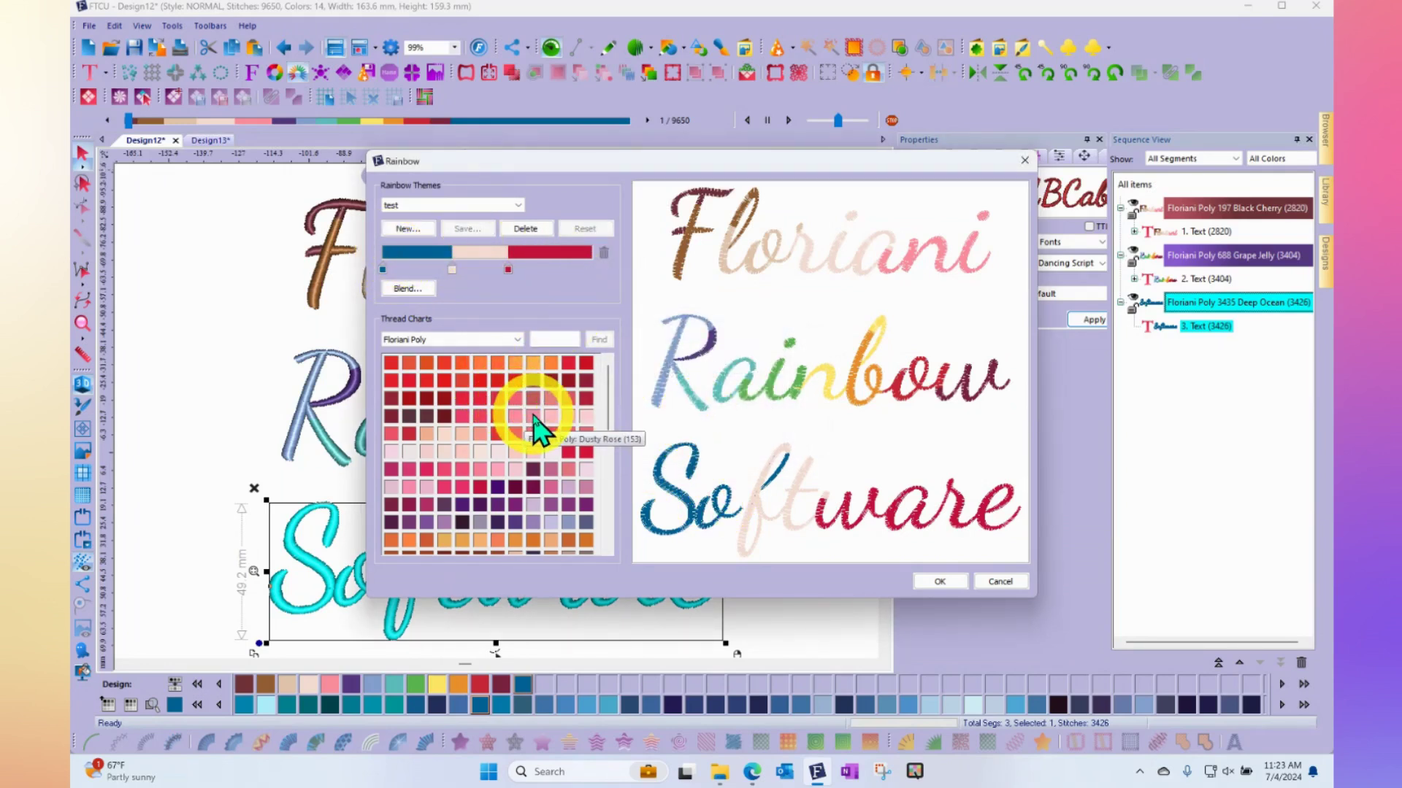
pyautogui.click(941, 582)
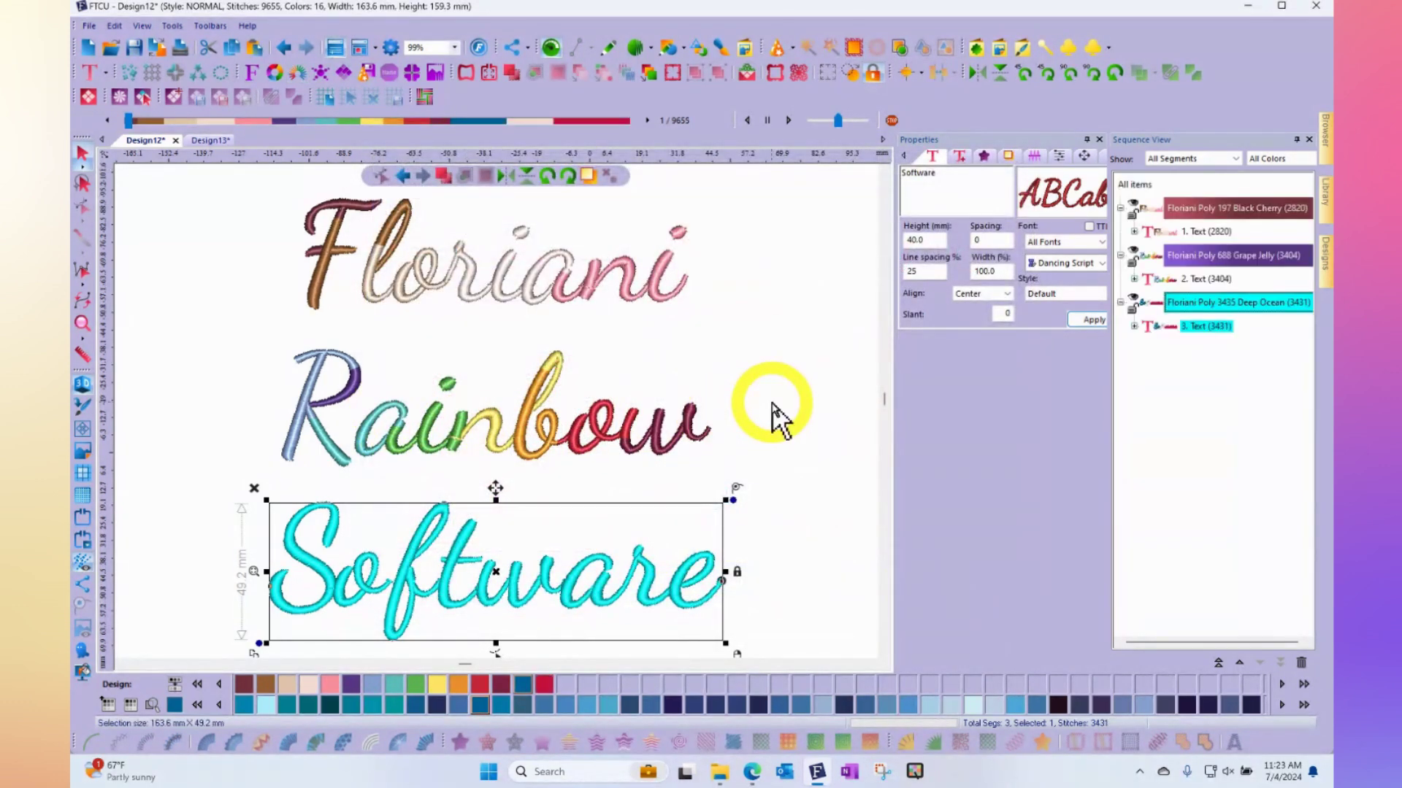
# - Reselect 'Software' and apply the Cool Colors theme, bringing the design to 19 colours
pyautogui.click(772, 405)
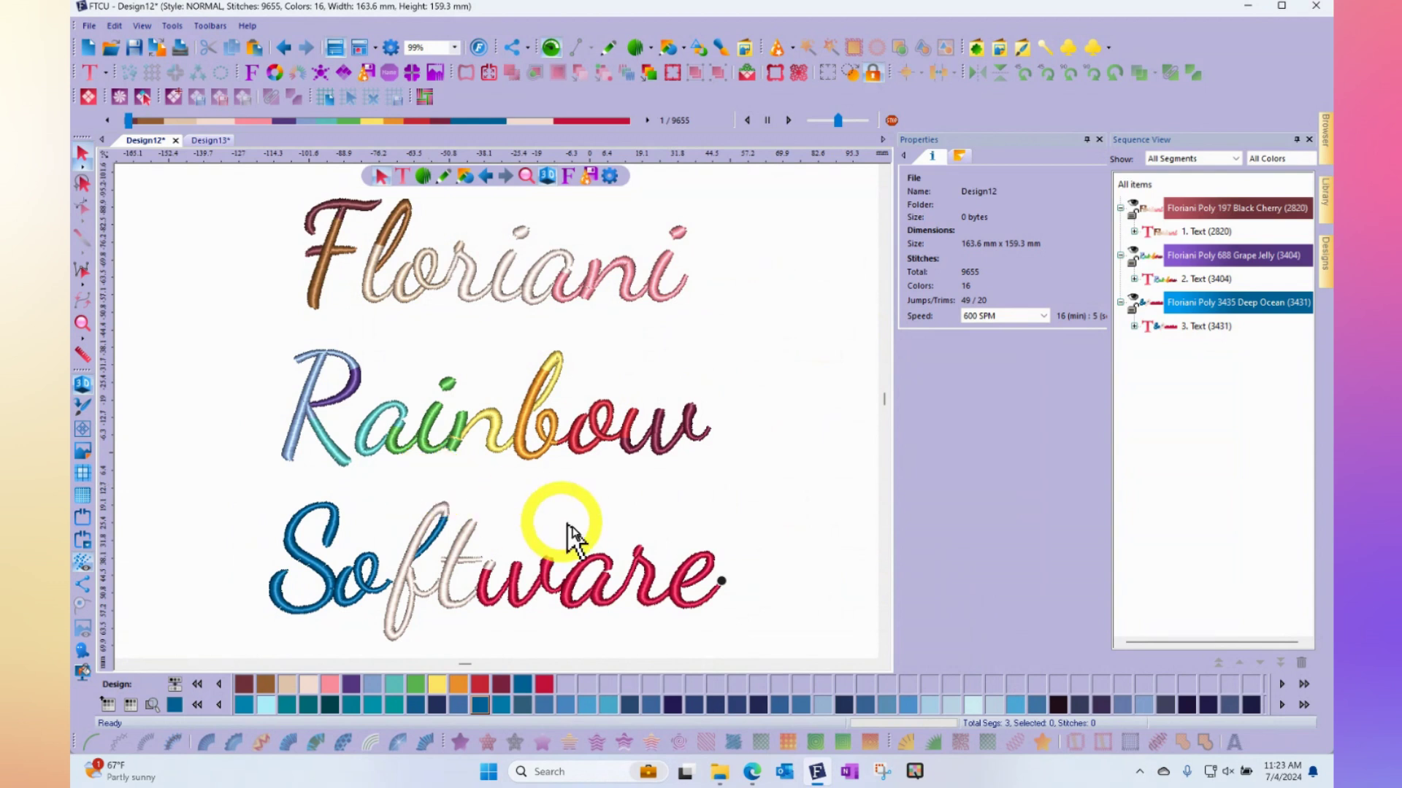
pyautogui.click(548, 577)
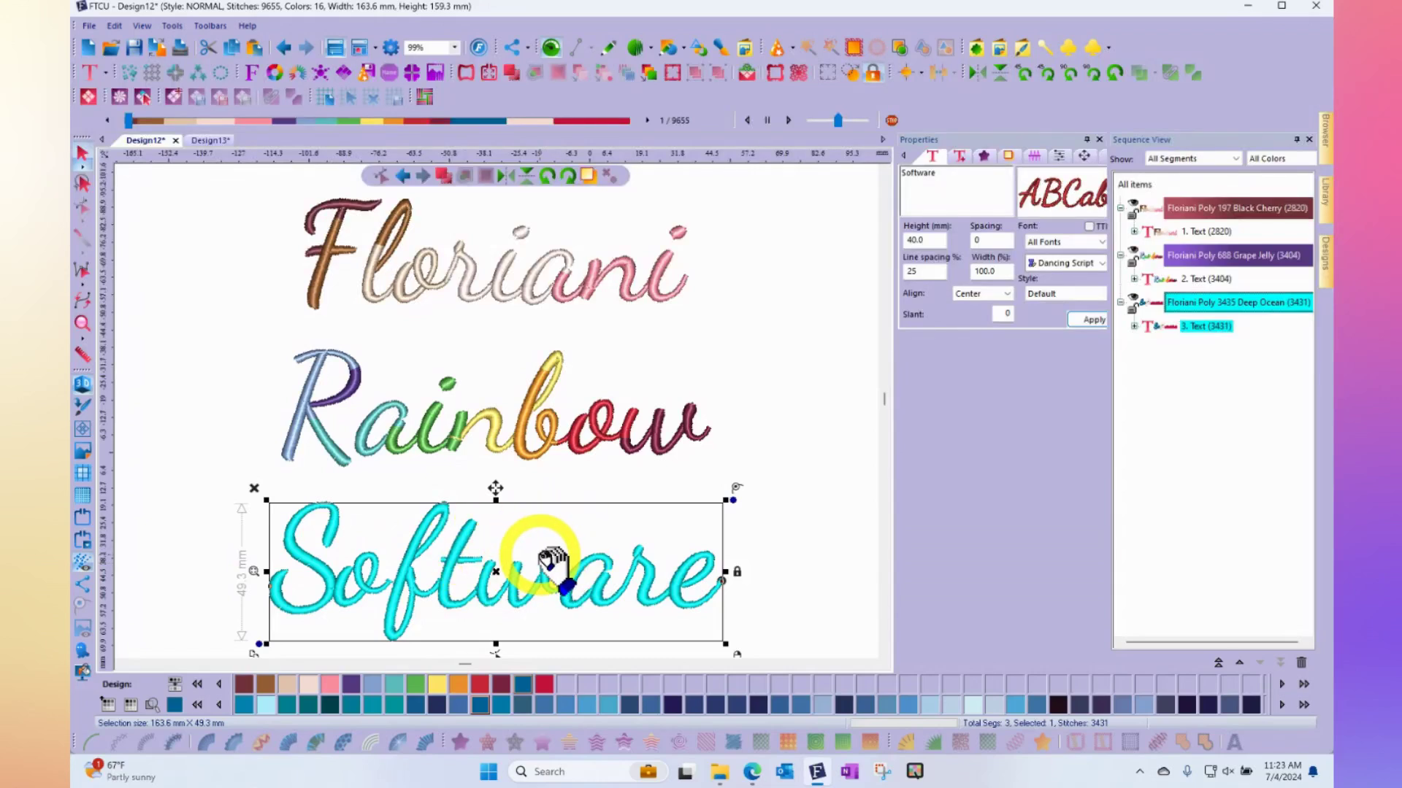
pyautogui.click(297, 73)
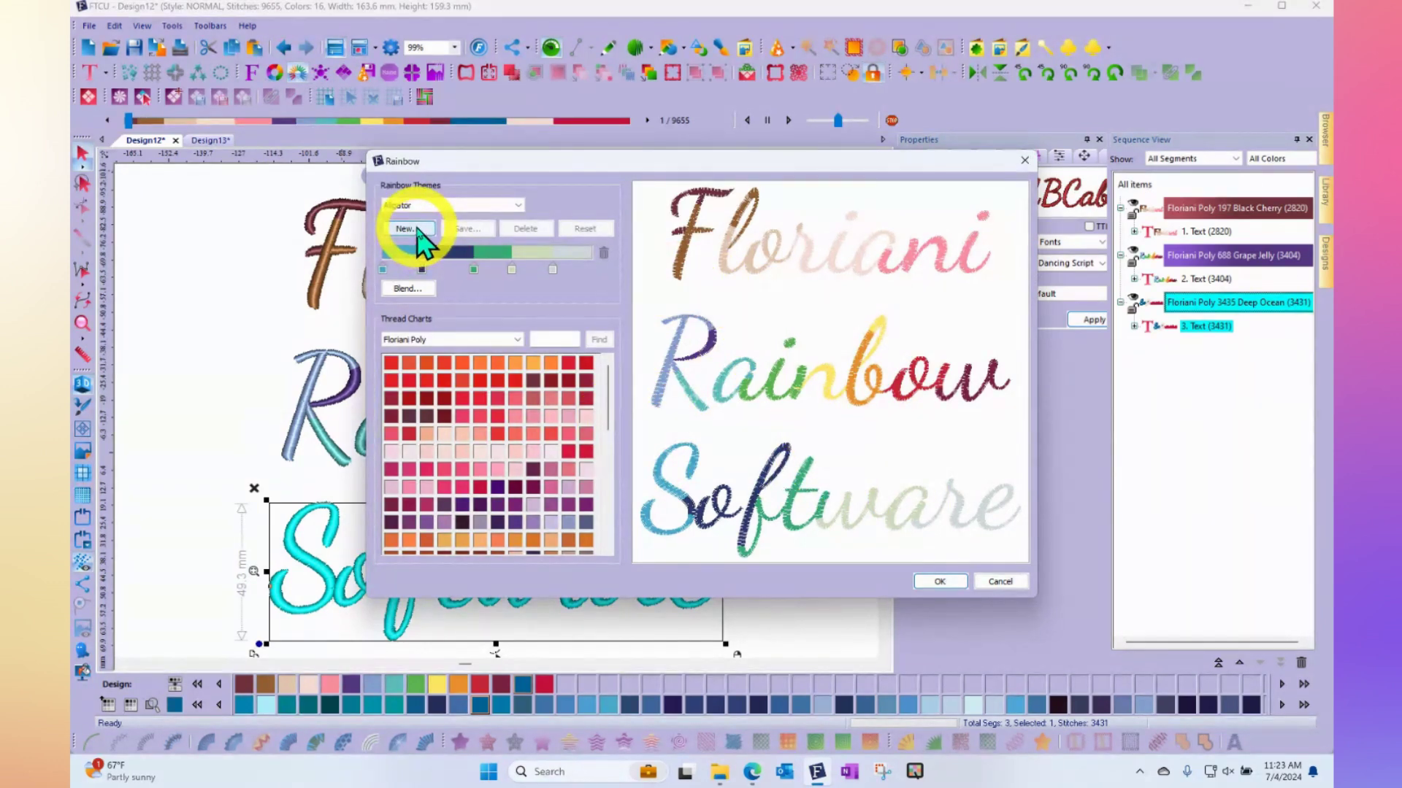
pyautogui.click(456, 206)
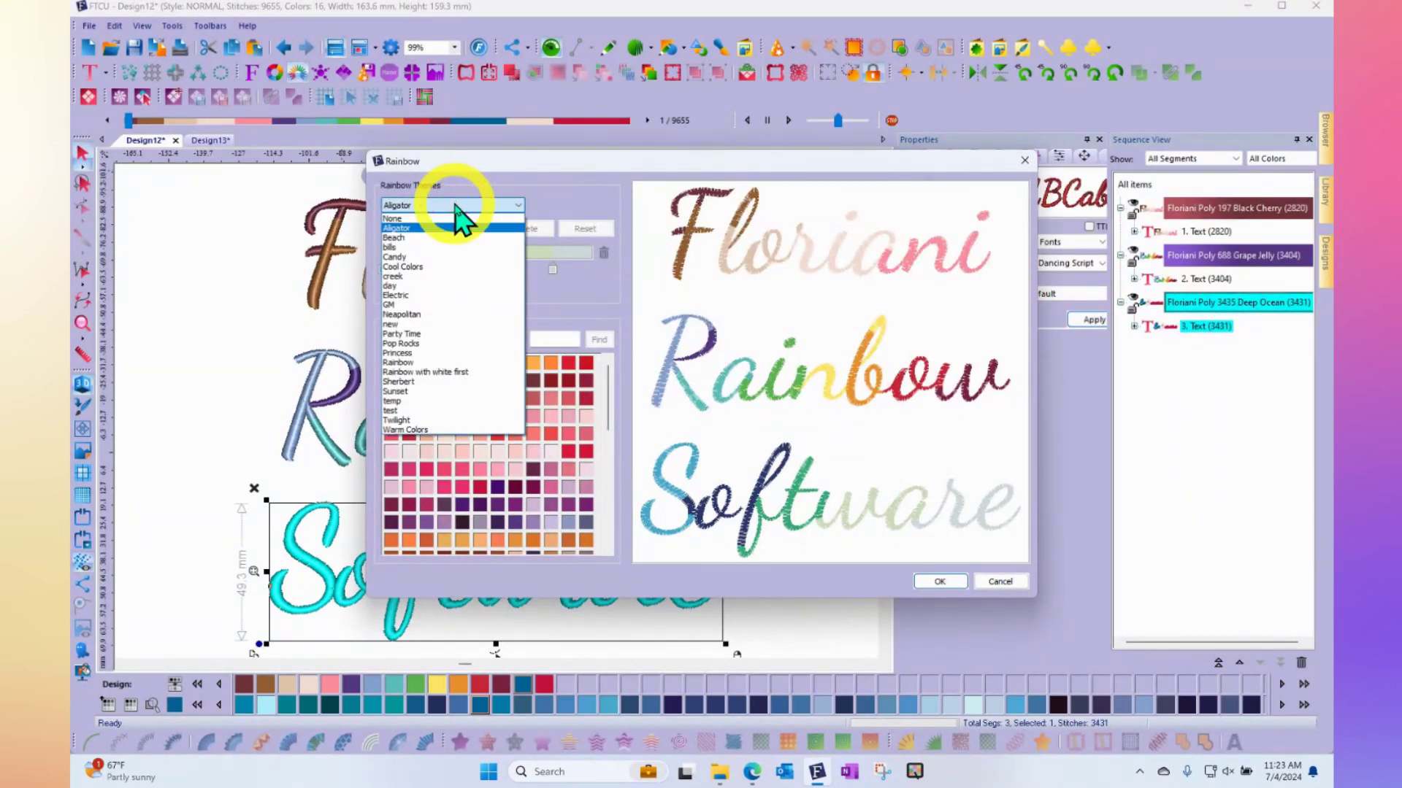
pyautogui.click(400, 267)
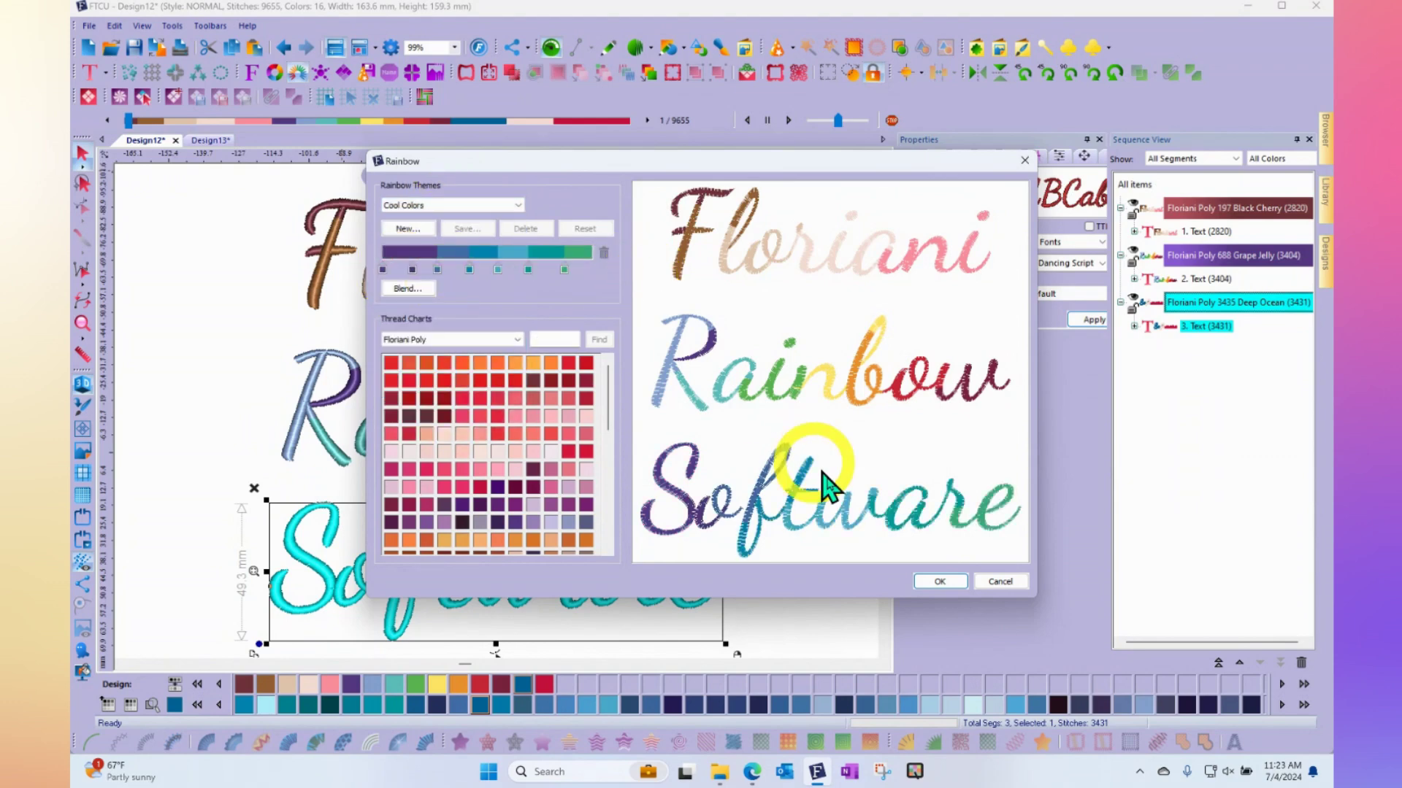
pyautogui.click(940, 582)
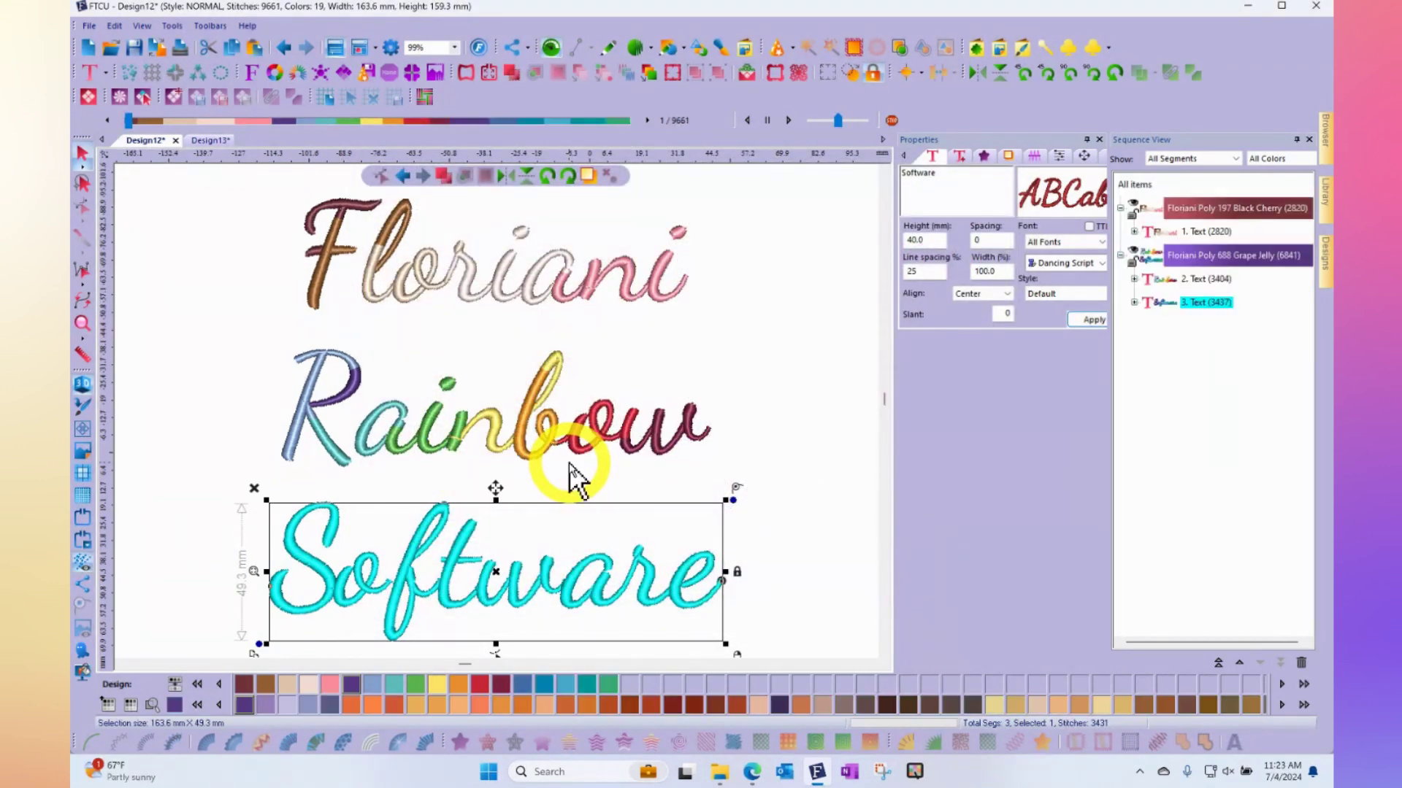
# - Set the rainbow theme of 'Software' to None so it stitches in one purple, 14 colours total
pyautogui.click(809, 449)
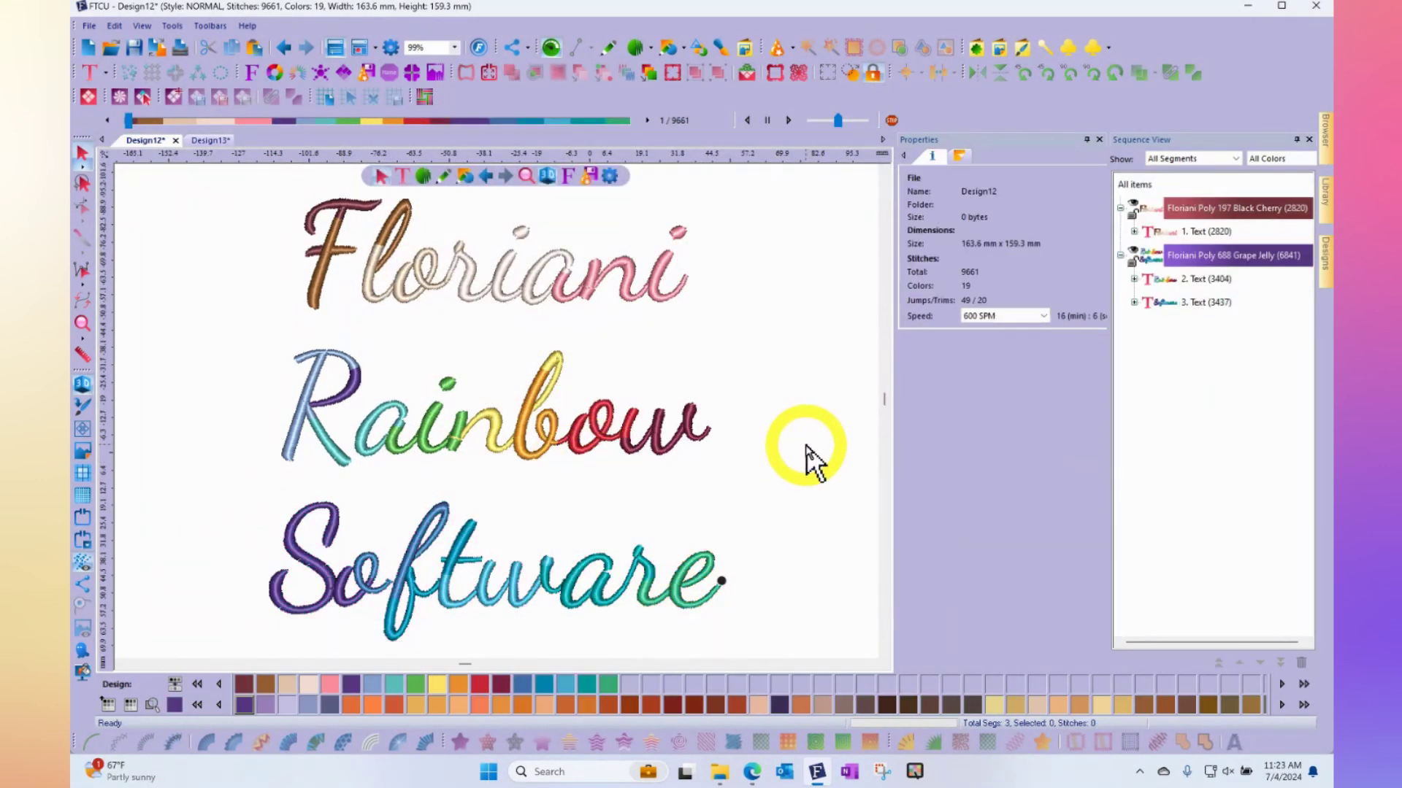
pyautogui.click(467, 544)
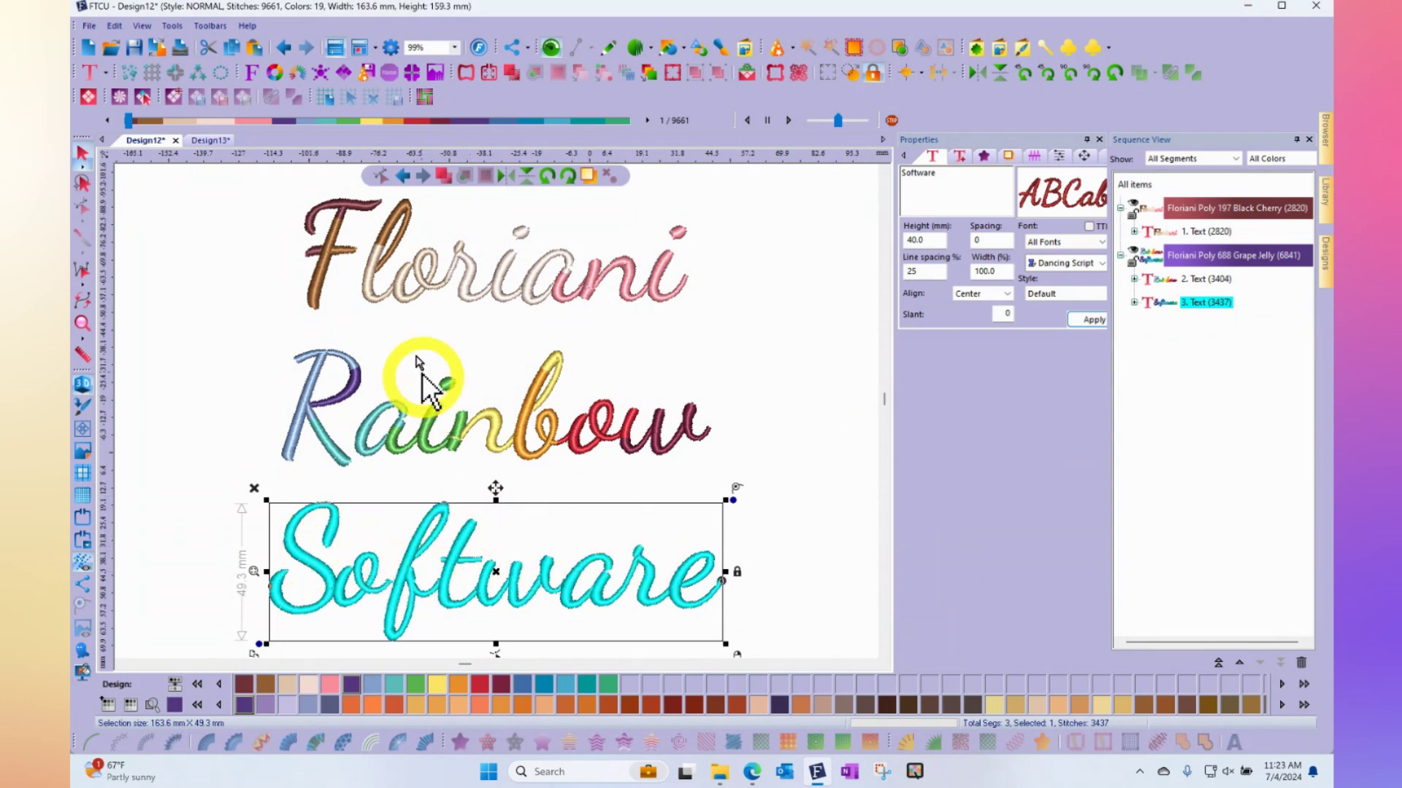
pyautogui.click(298, 71)
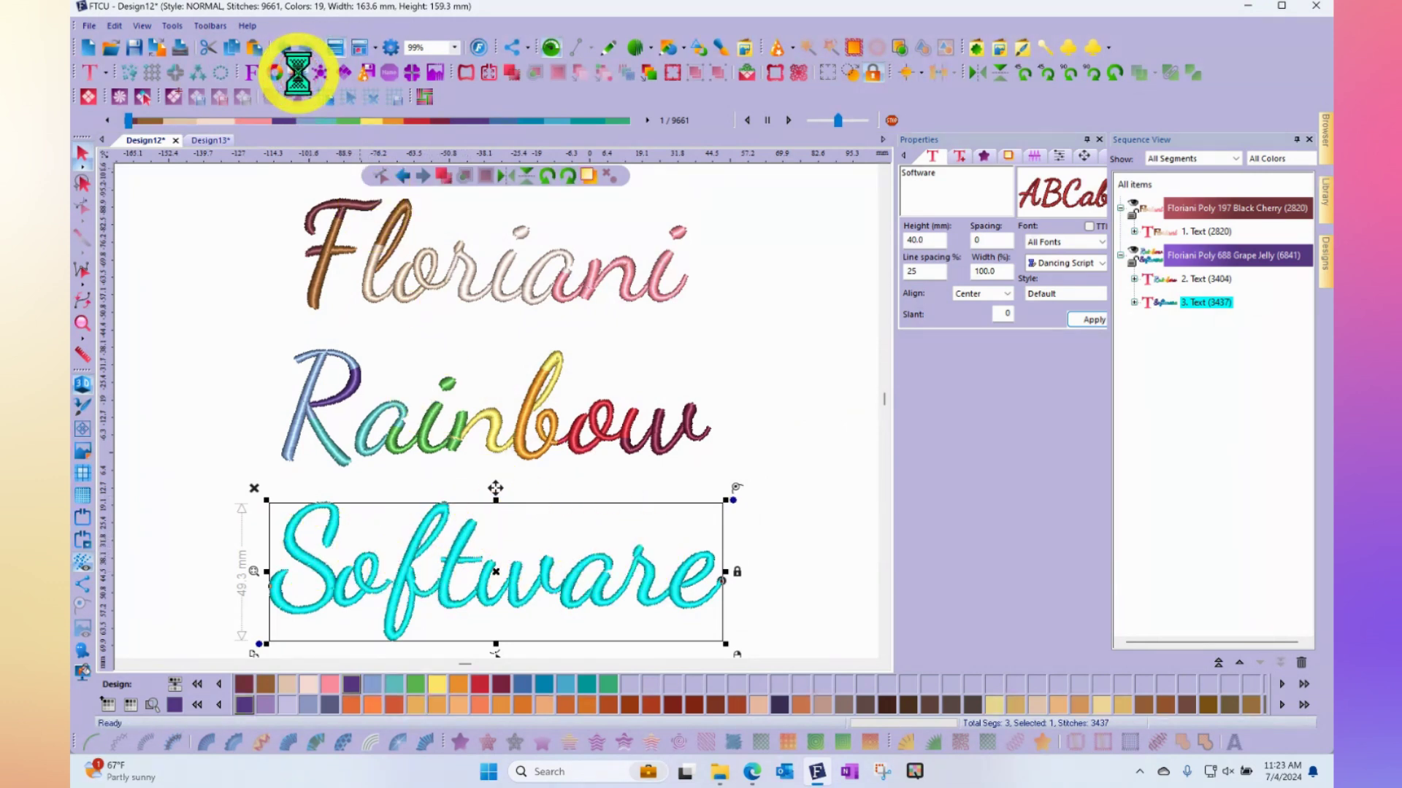
pyautogui.click(409, 205)
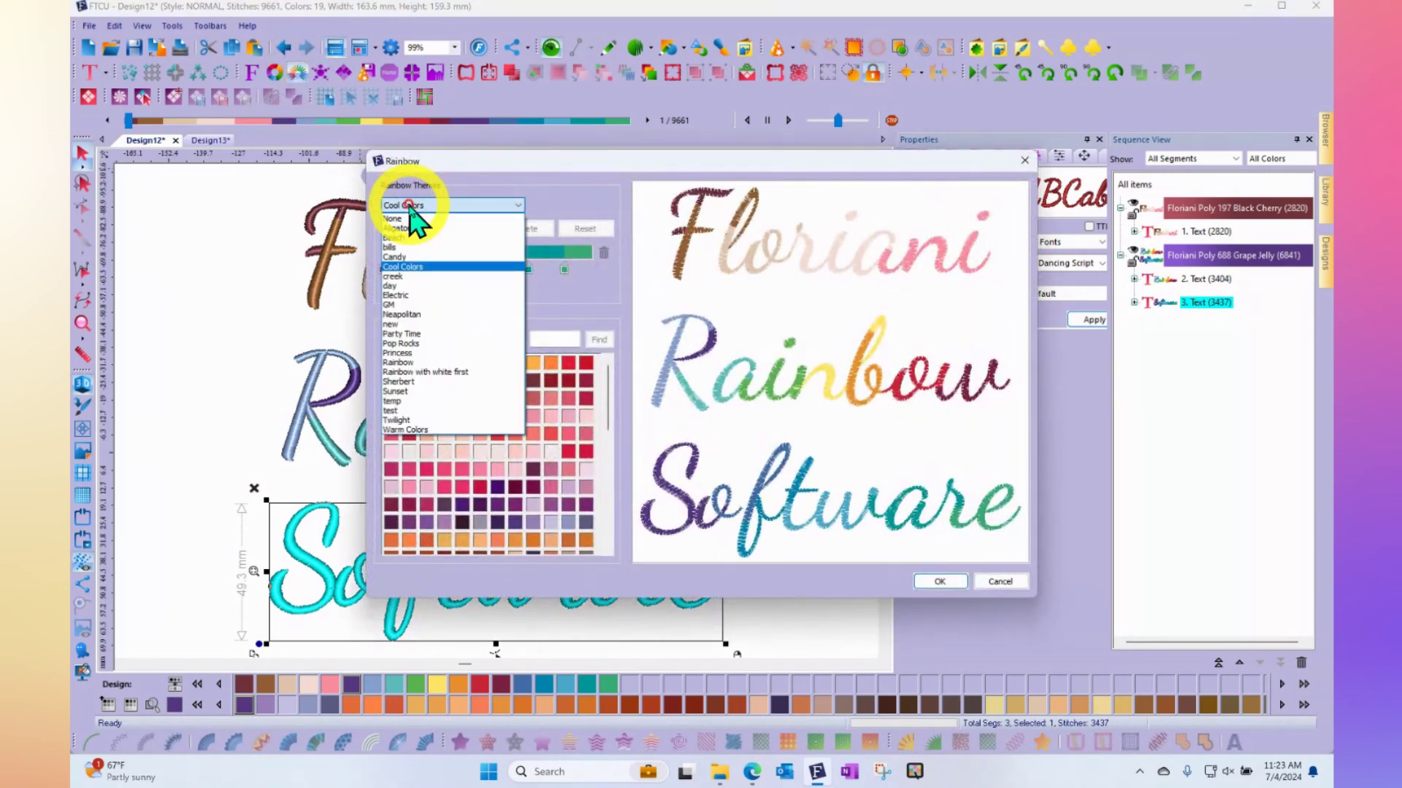
pyautogui.click(401, 219)
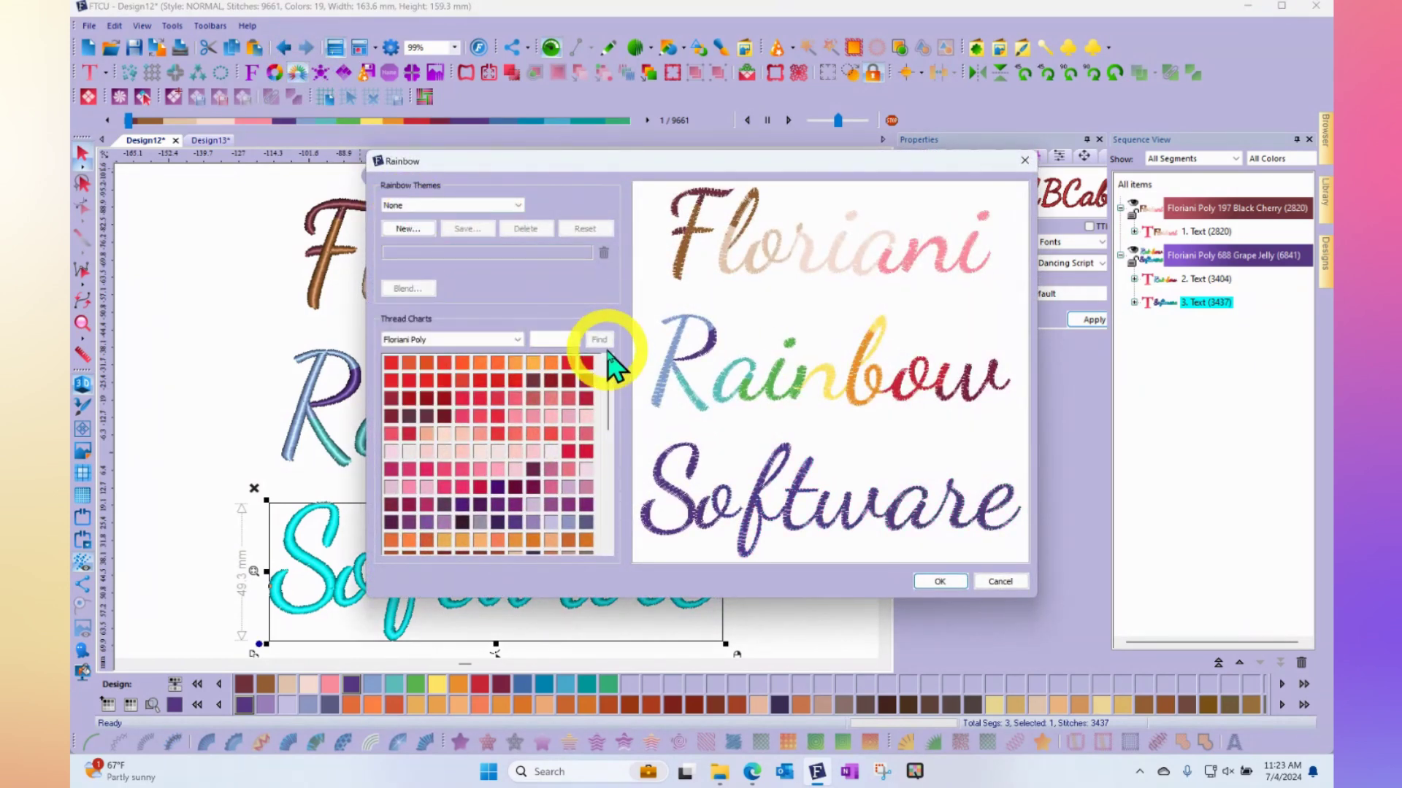
pyautogui.click(941, 581)
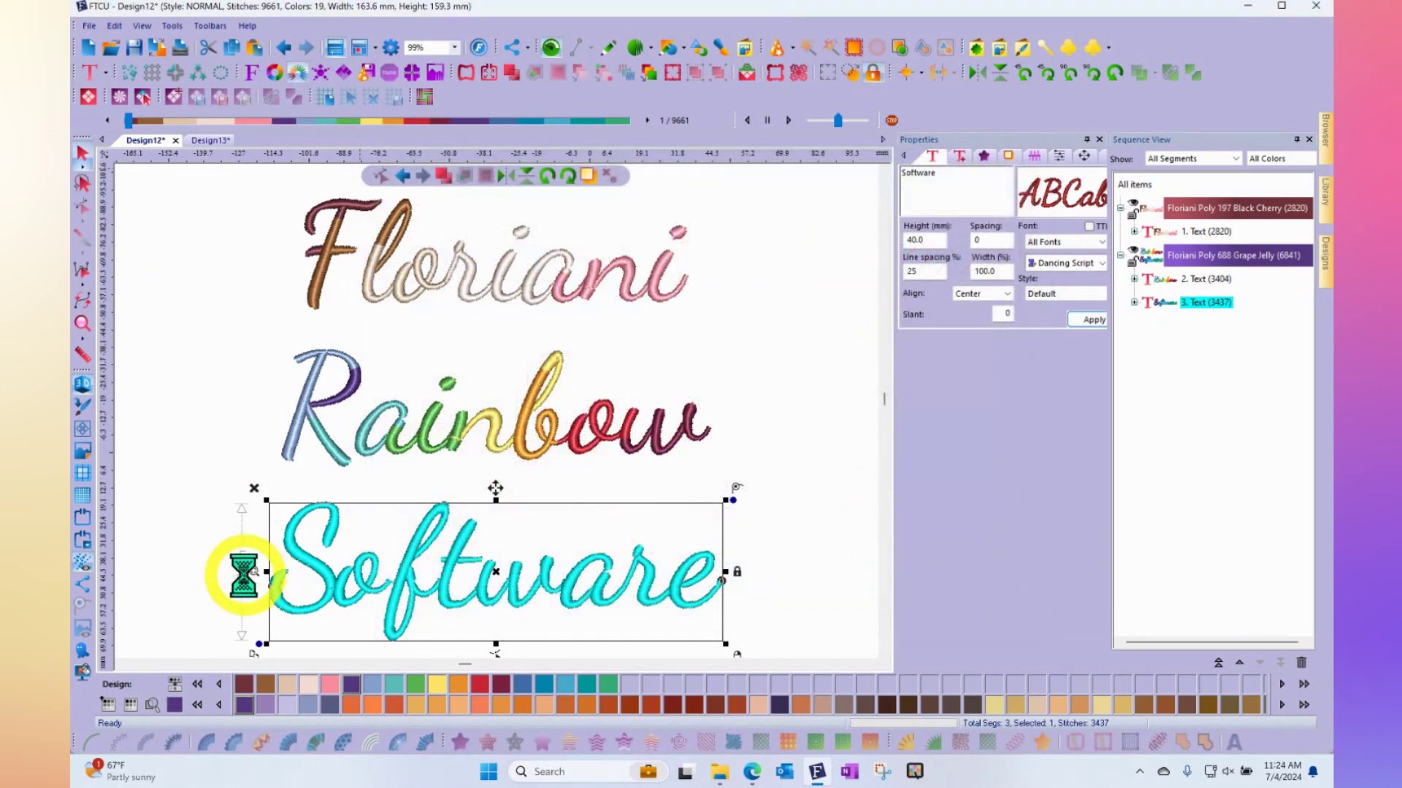
pyautogui.click(814, 522)
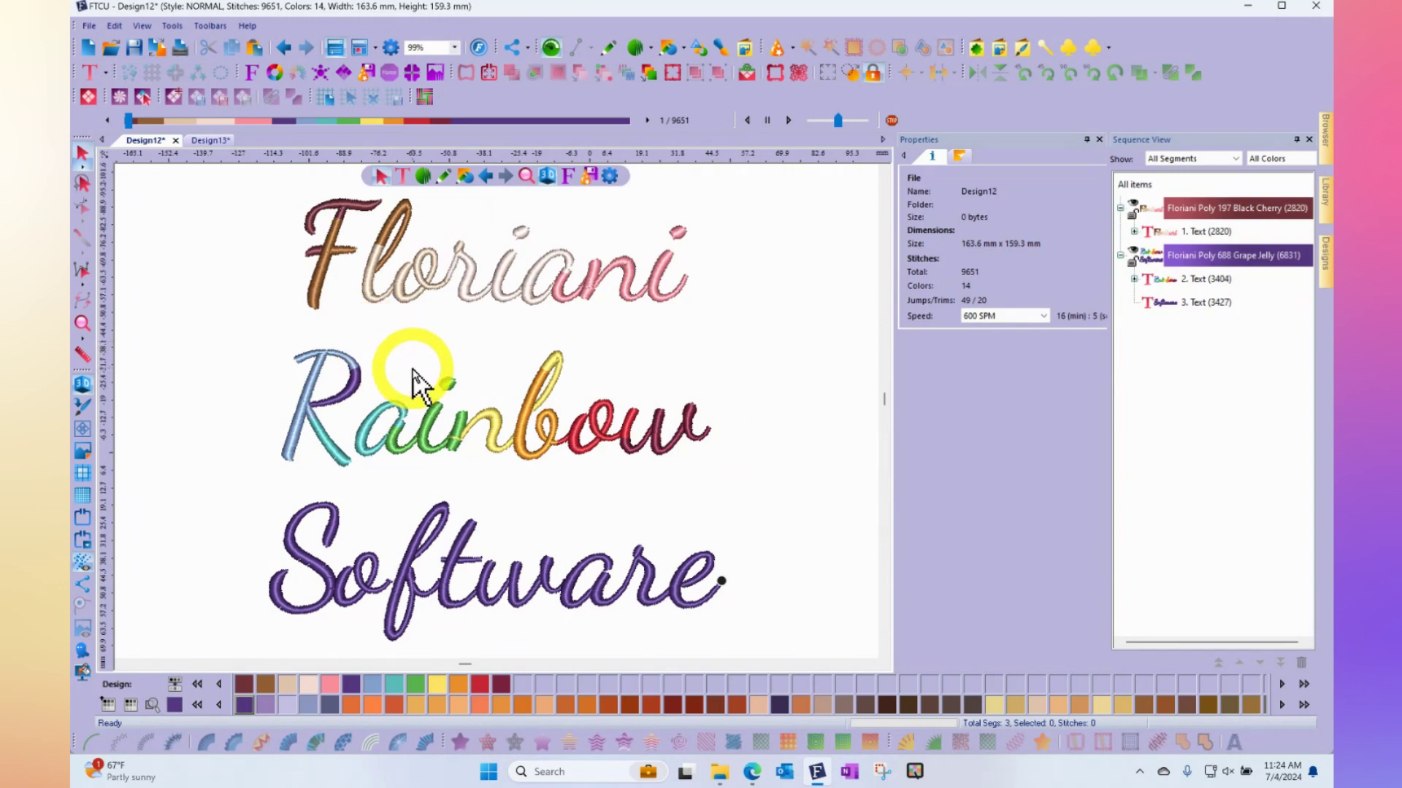
pyautogui.click(248, 26)
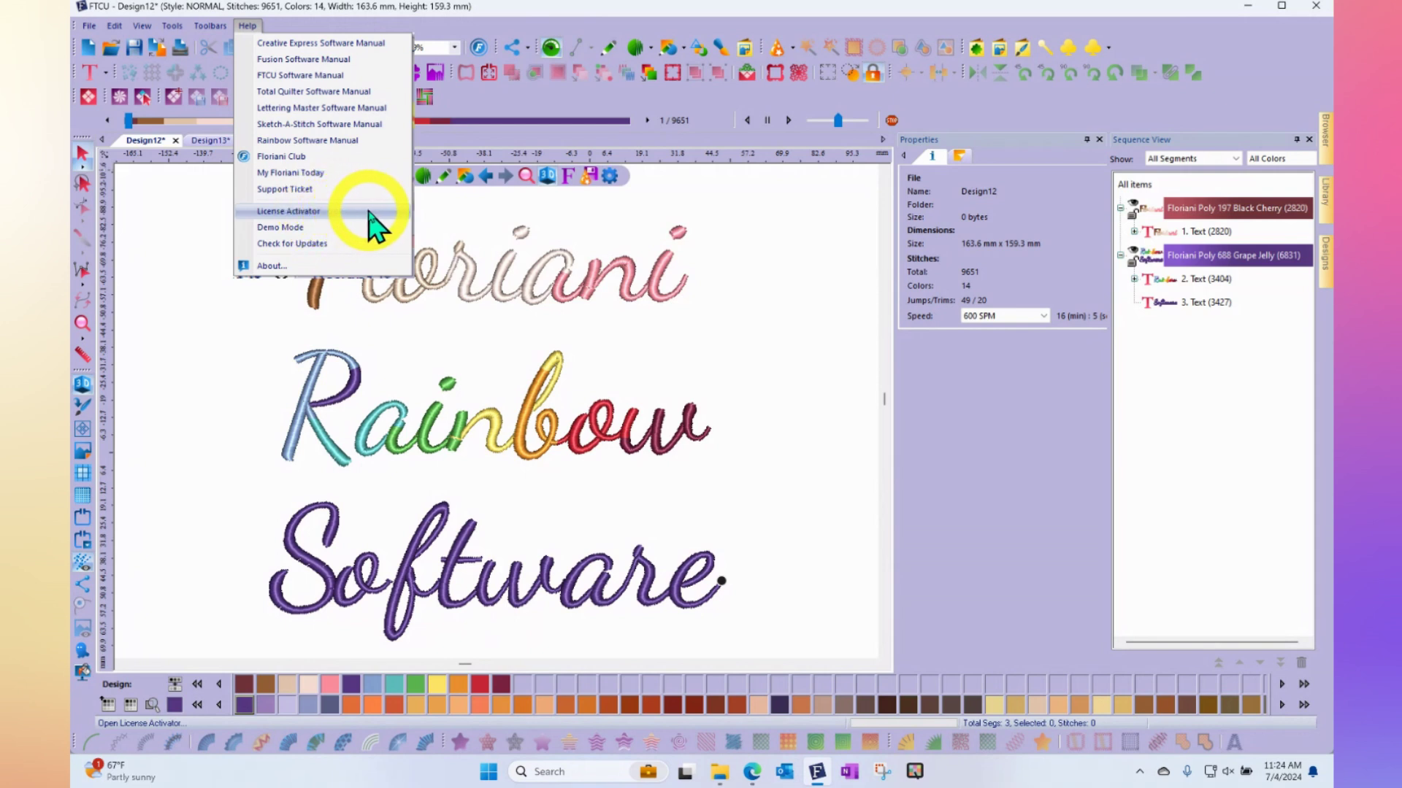
pyautogui.click(320, 214)
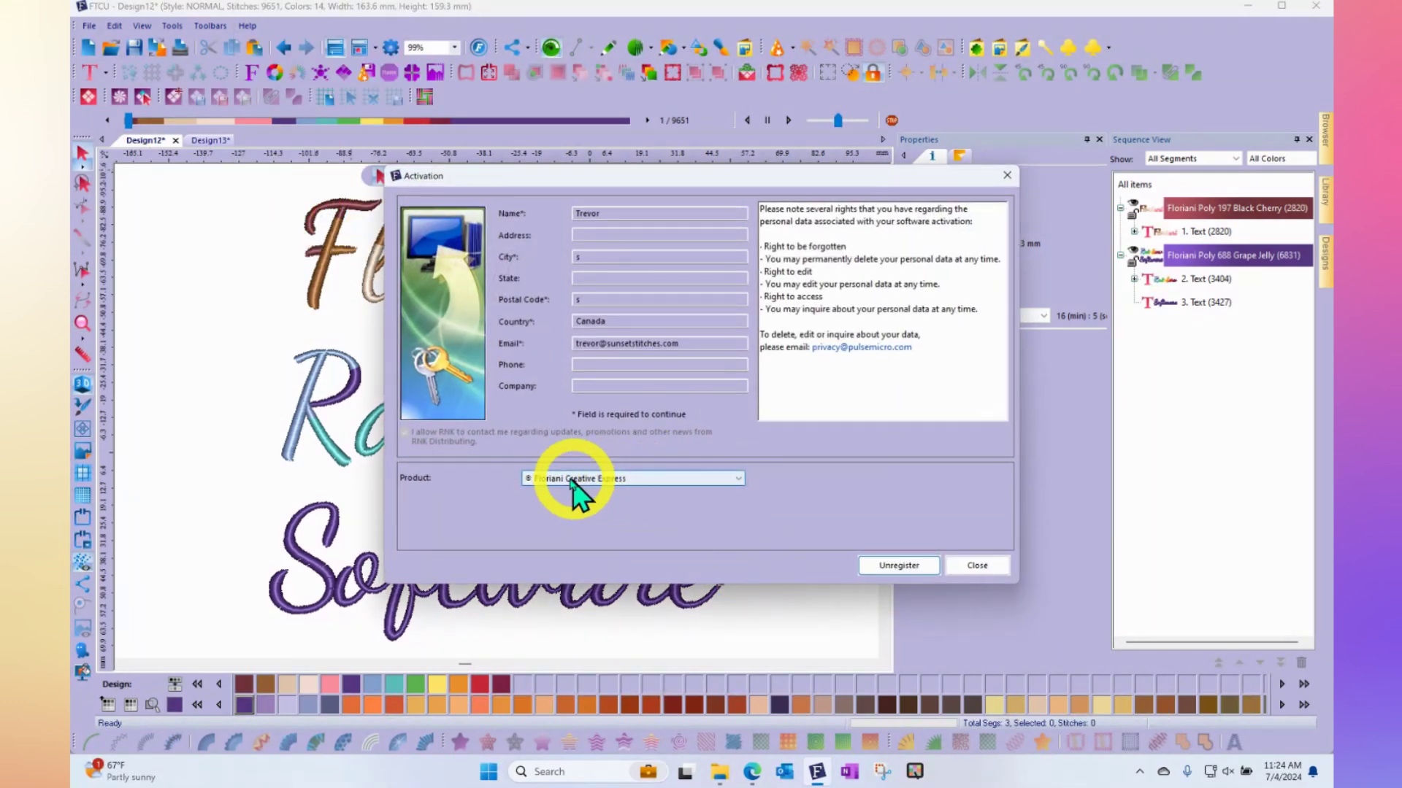
pyautogui.click(637, 479)
pyautogui.click(634, 499)
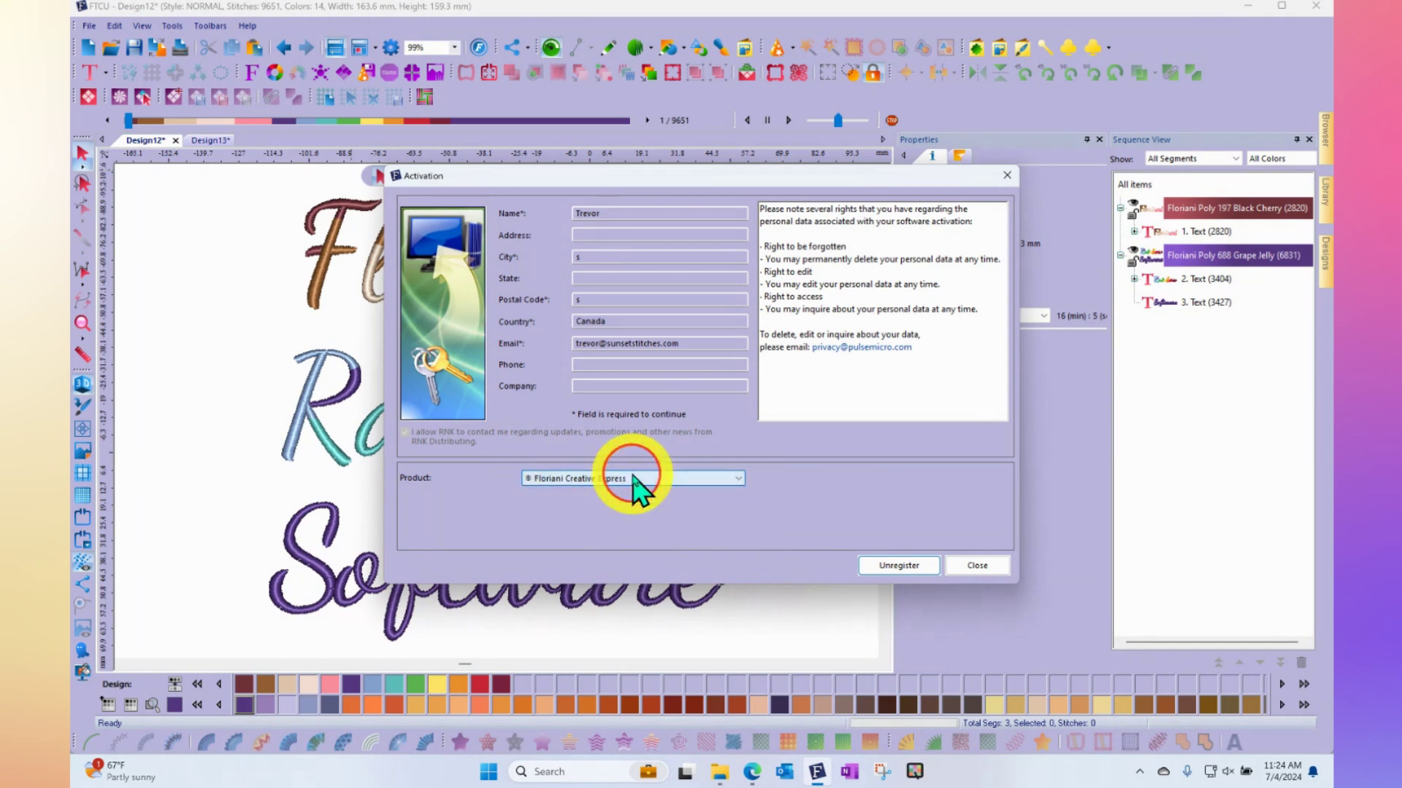
pyautogui.click(977, 566)
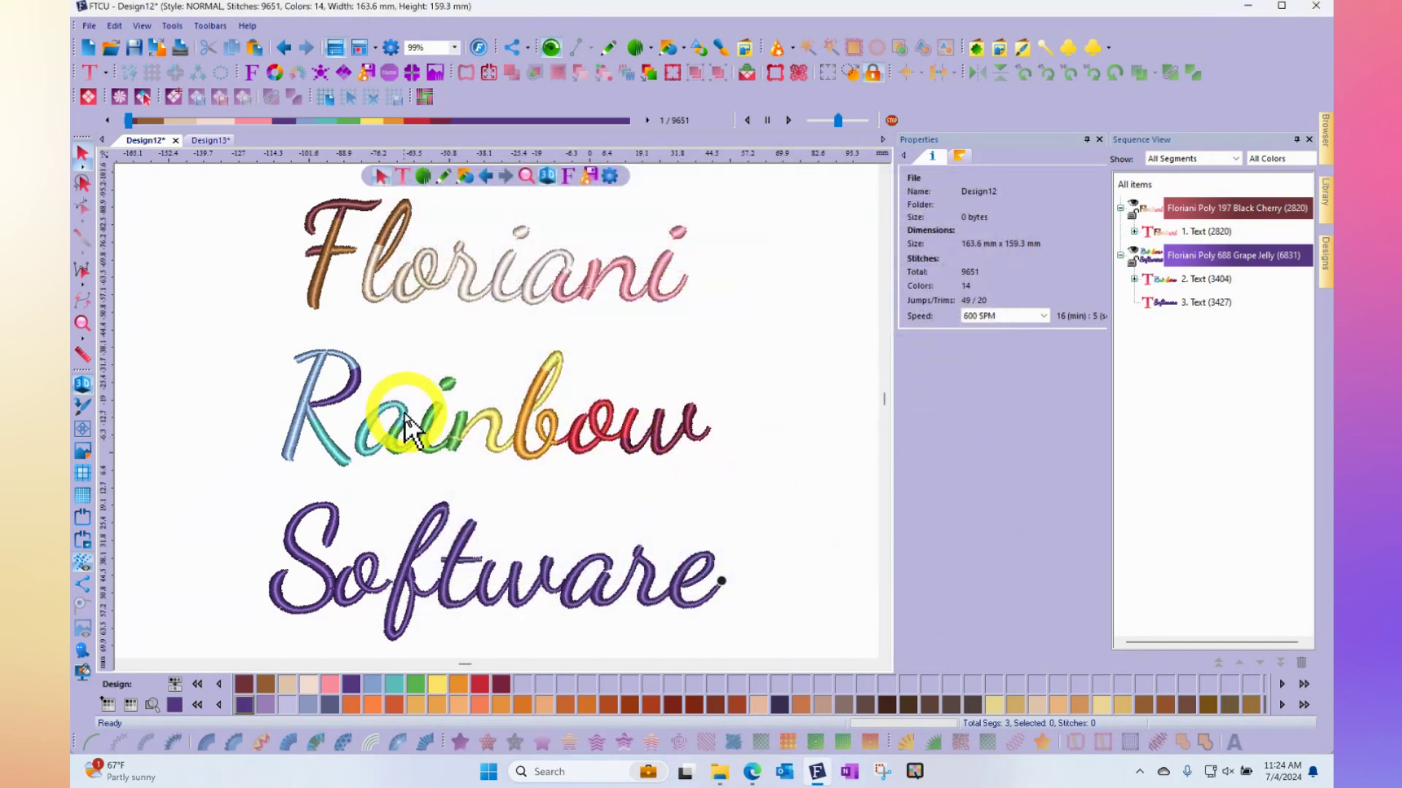
pyautogui.click(247, 26)
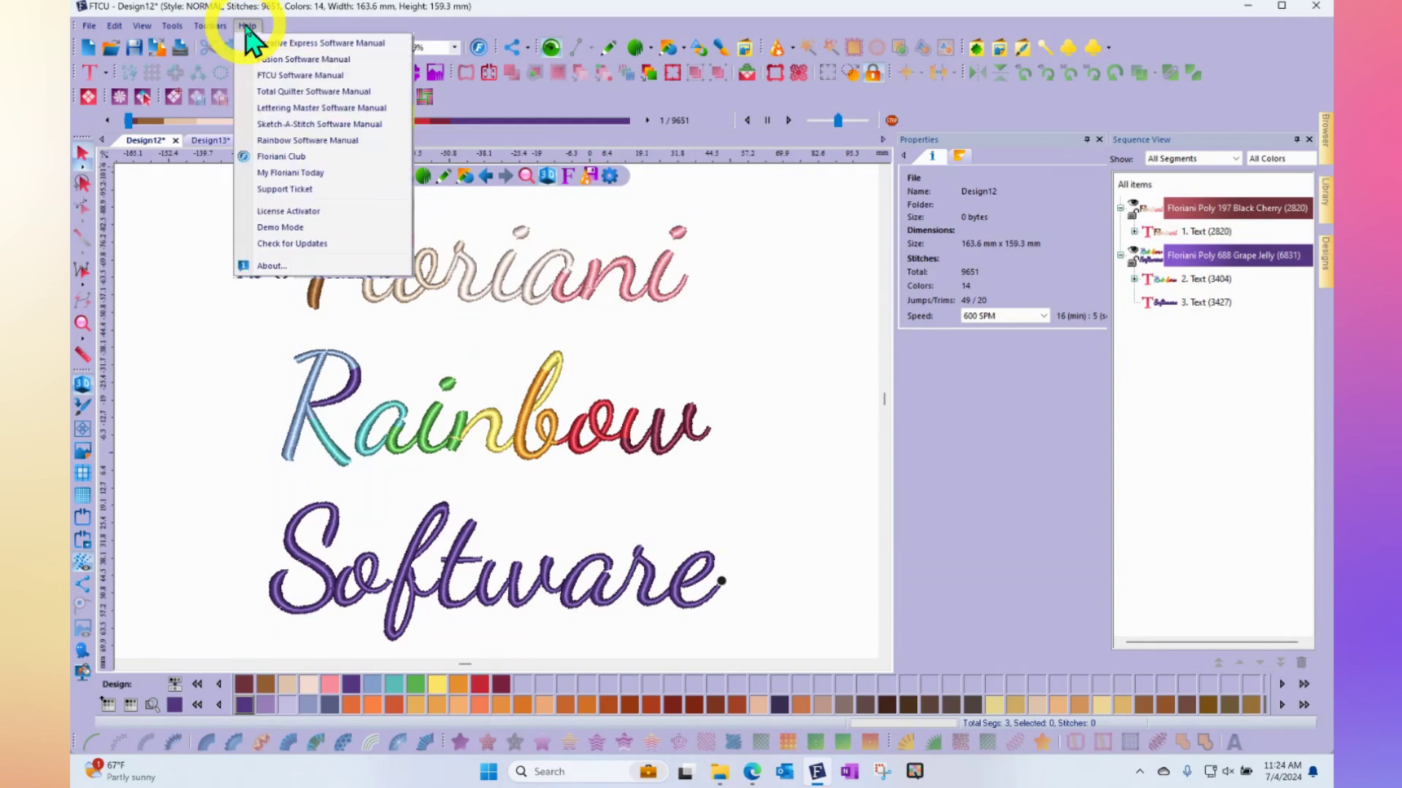
pyautogui.click(282, 228)
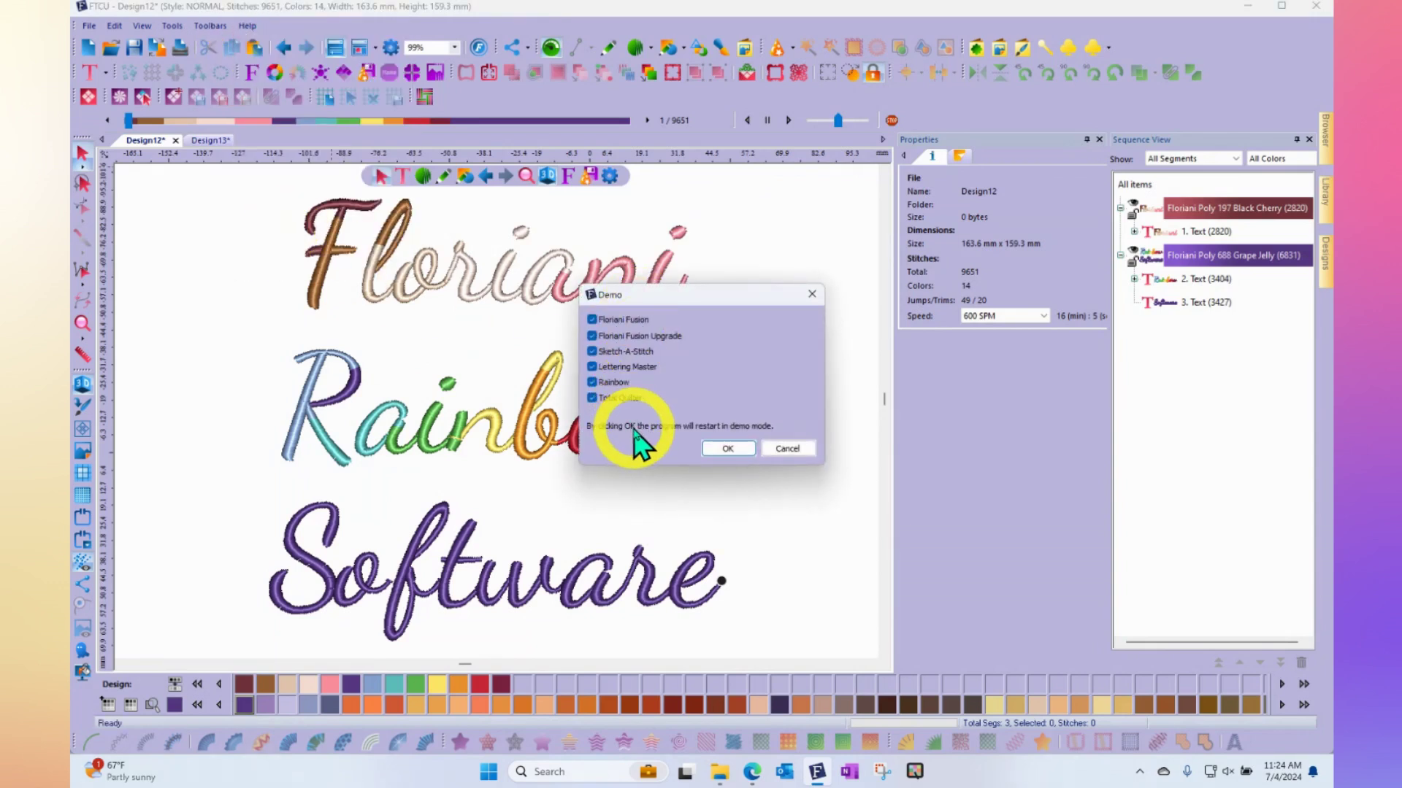
pyautogui.click(628, 399)
pyautogui.click(620, 384)
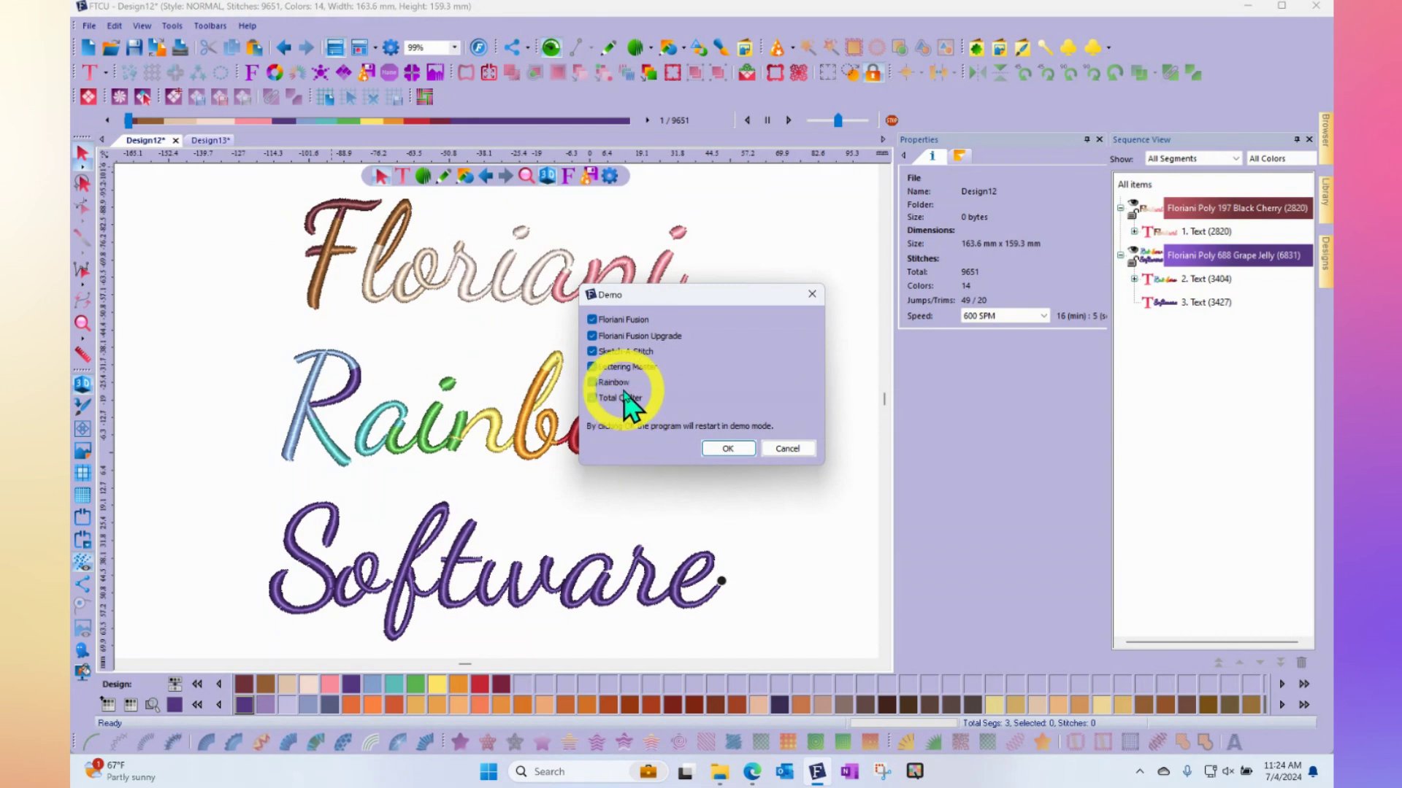
pyautogui.click(625, 367)
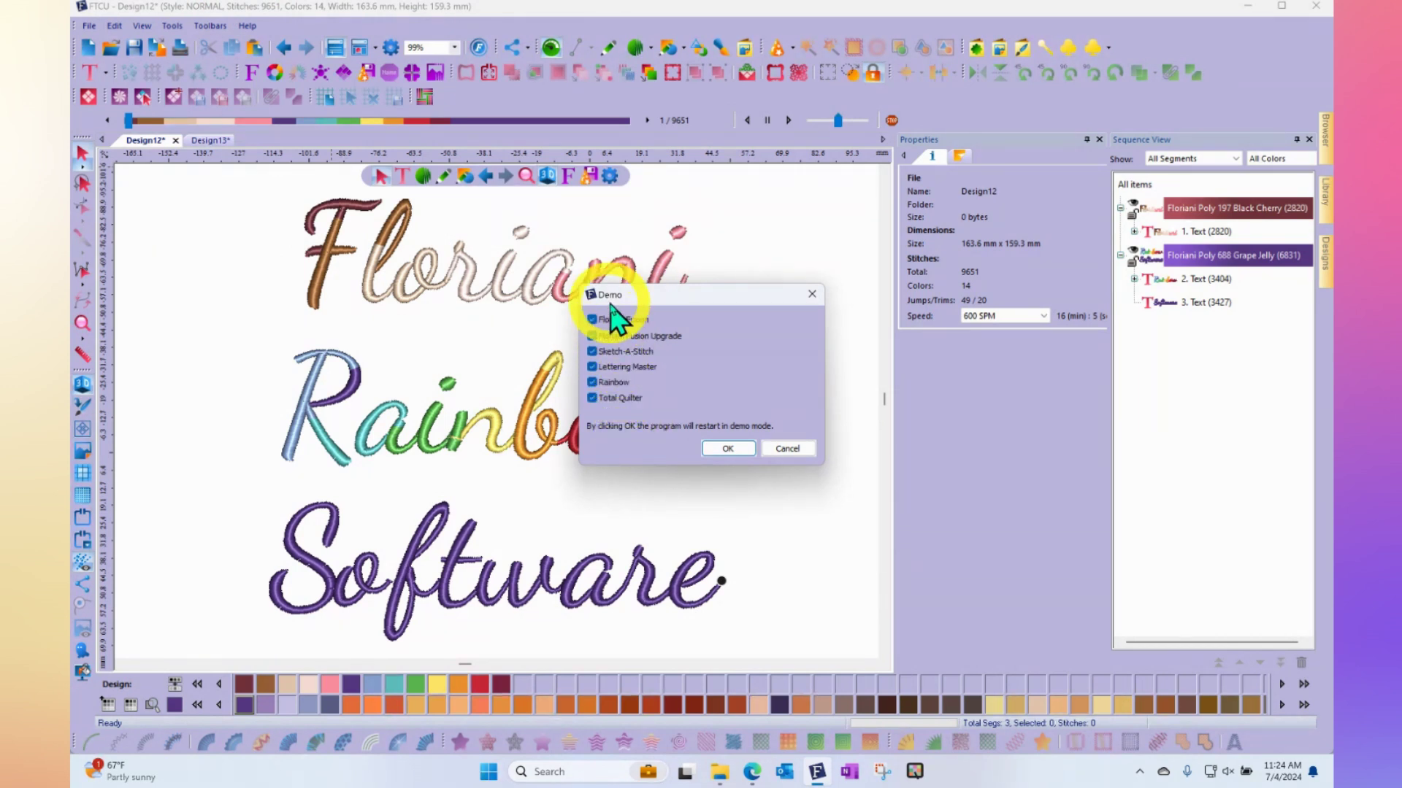
pyautogui.click(615, 320)
pyautogui.click(624, 336)
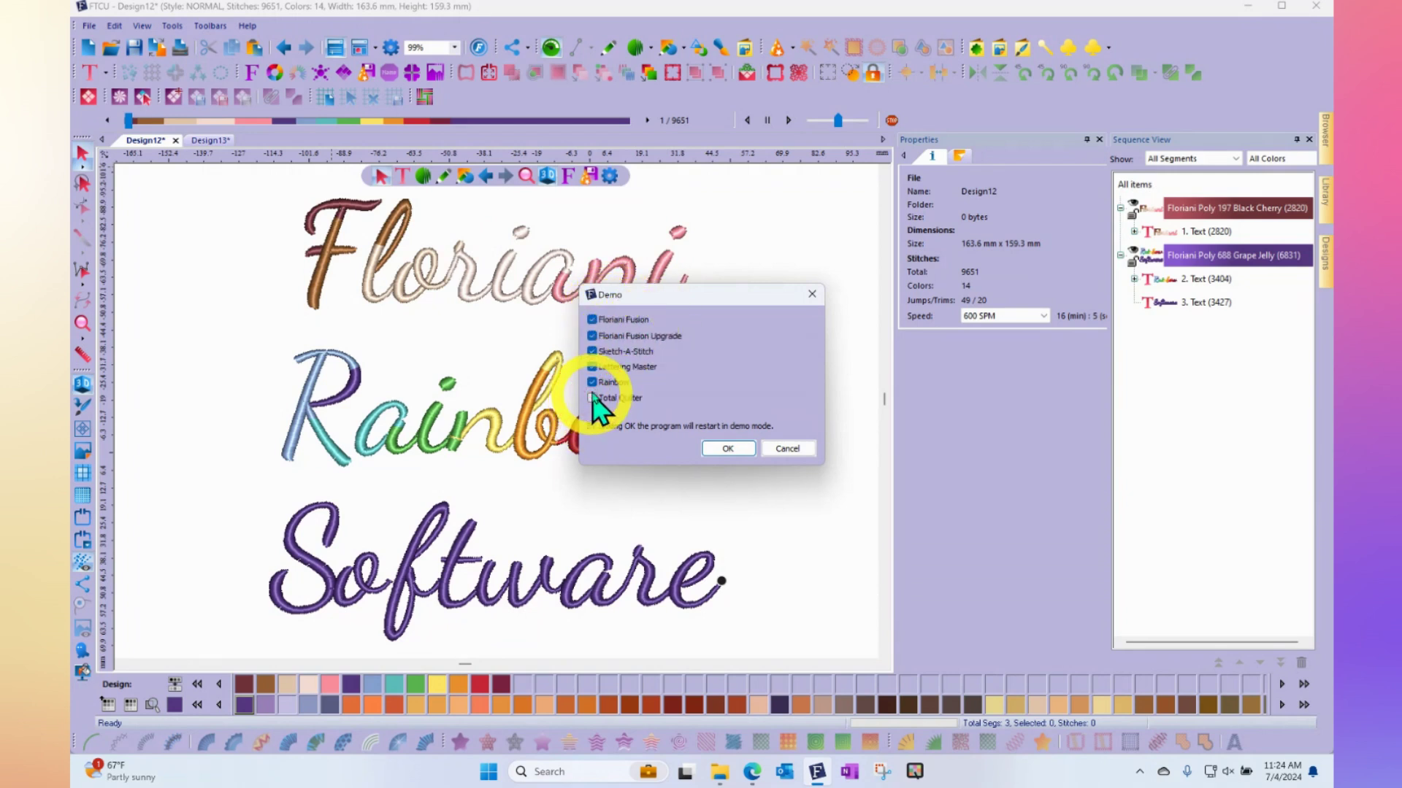
pyautogui.click(592, 366)
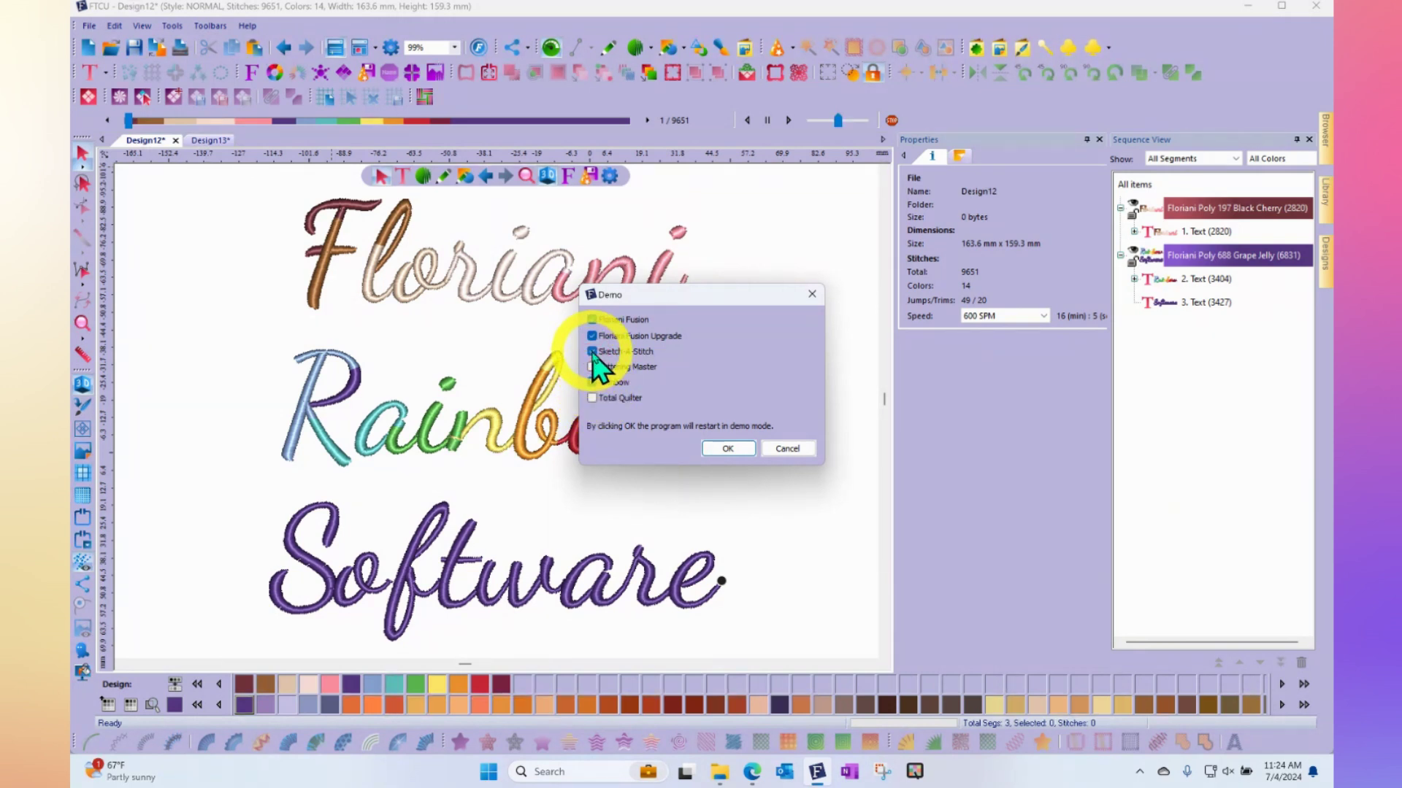
pyautogui.click(592, 382)
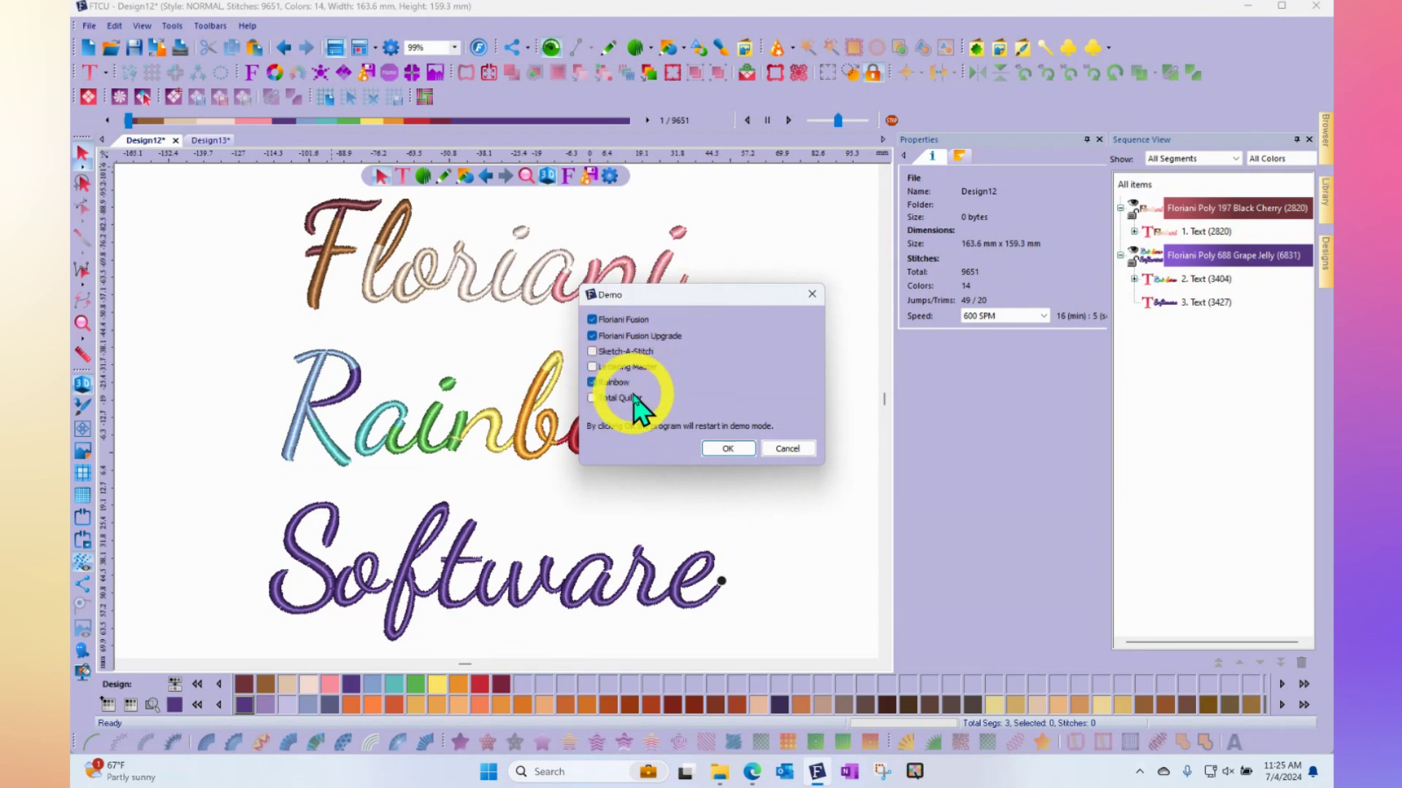
pyautogui.click(592, 352)
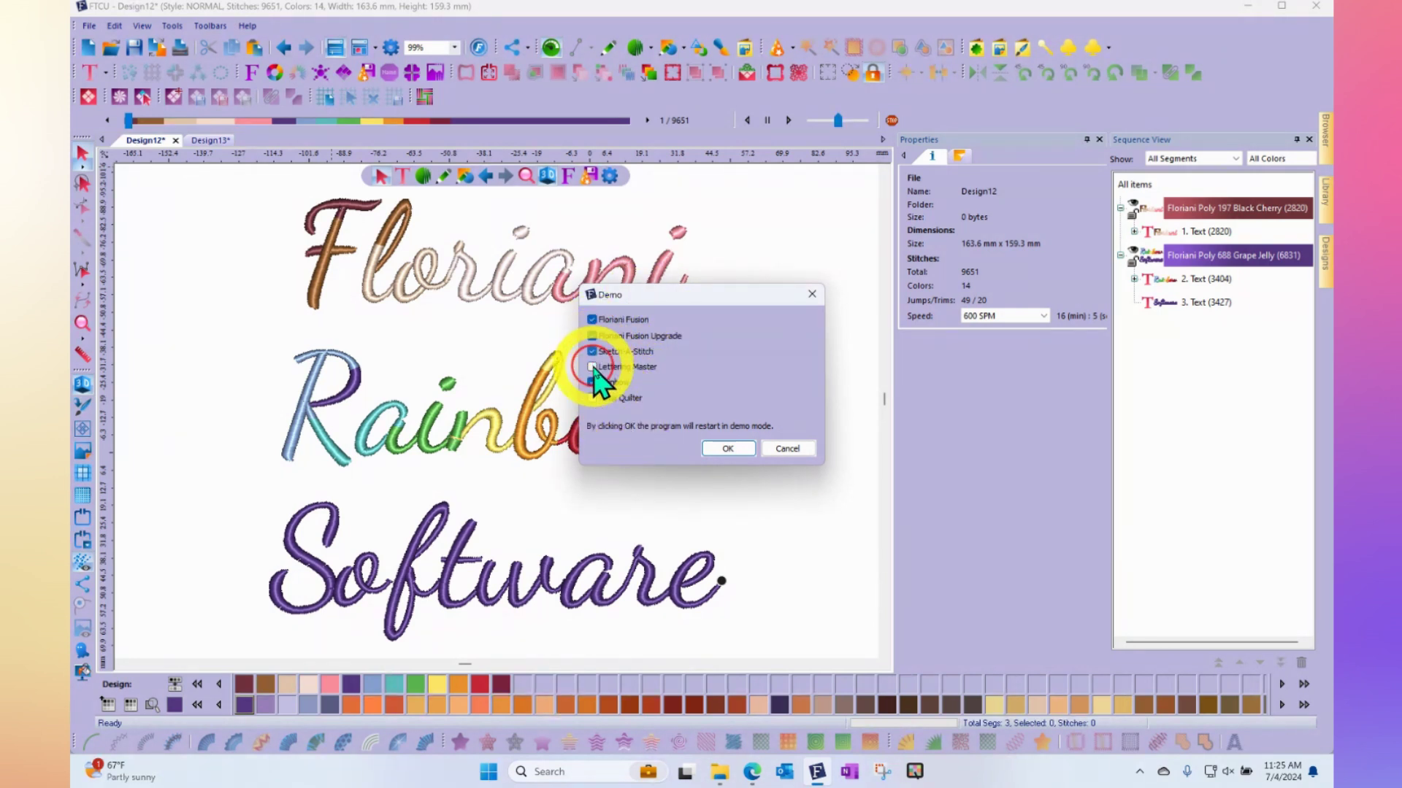
pyautogui.click(592, 366)
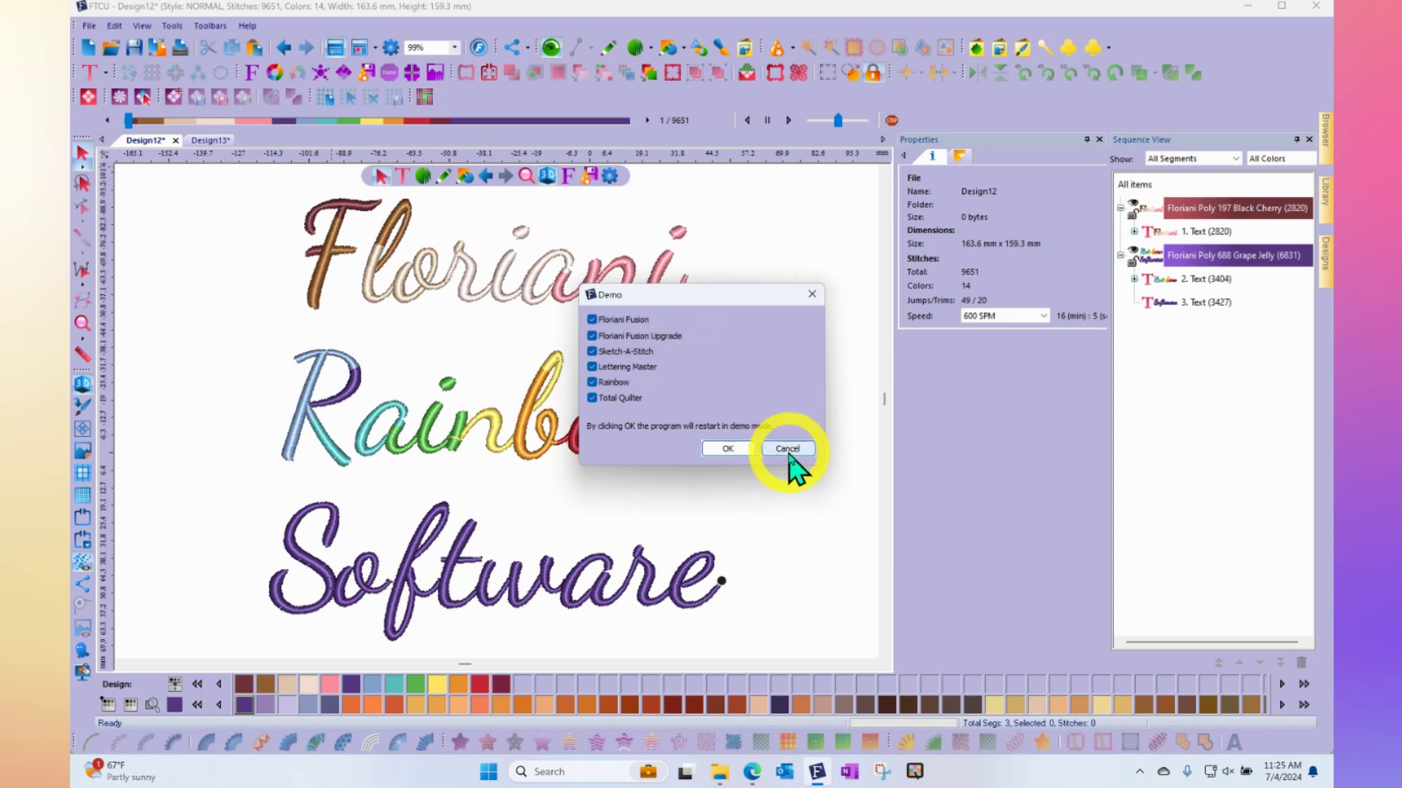
pyautogui.click(788, 449)
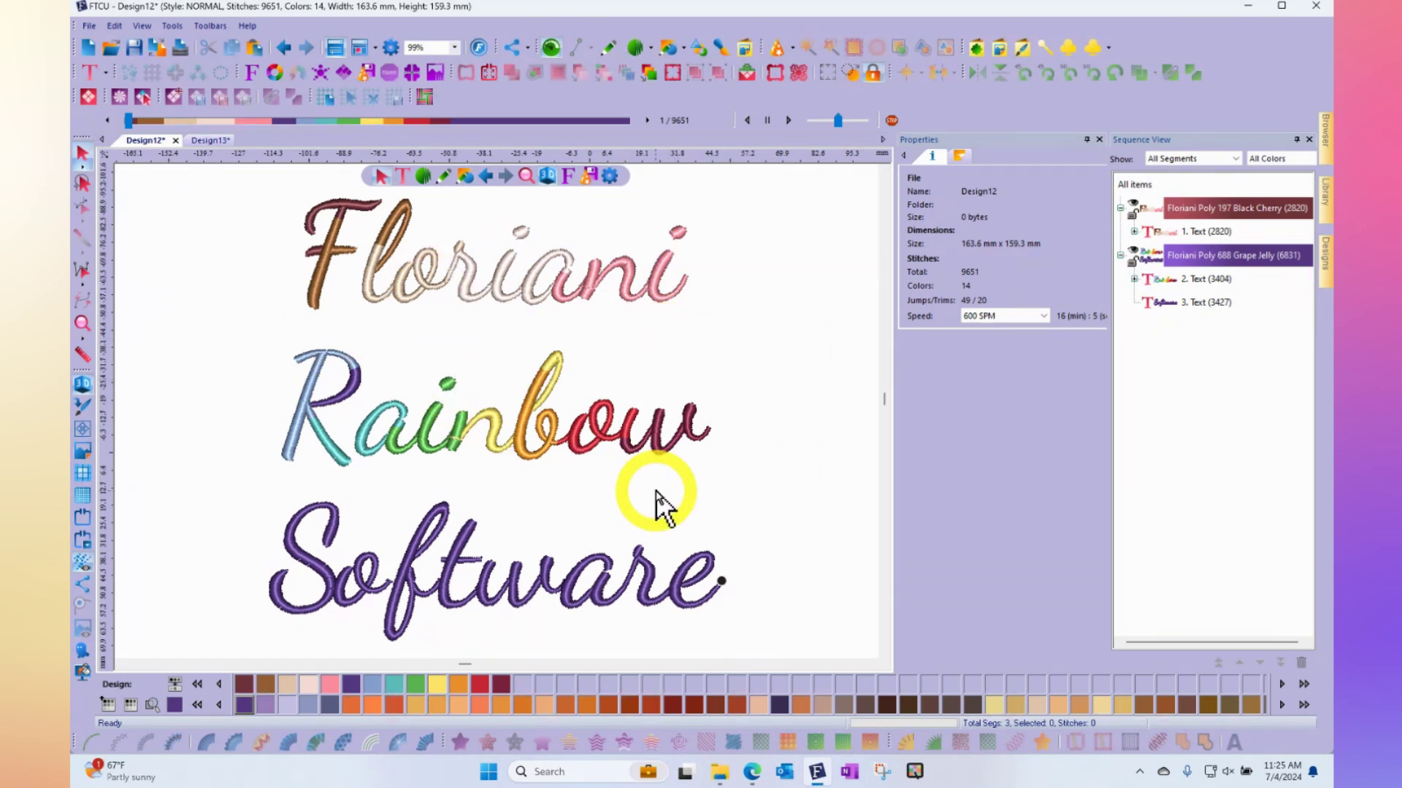
# - Open the Floriani Rainbow product page on the RNK Software Club website
pyautogui.moveTo(752, 770)
pyautogui.click(699, 726)
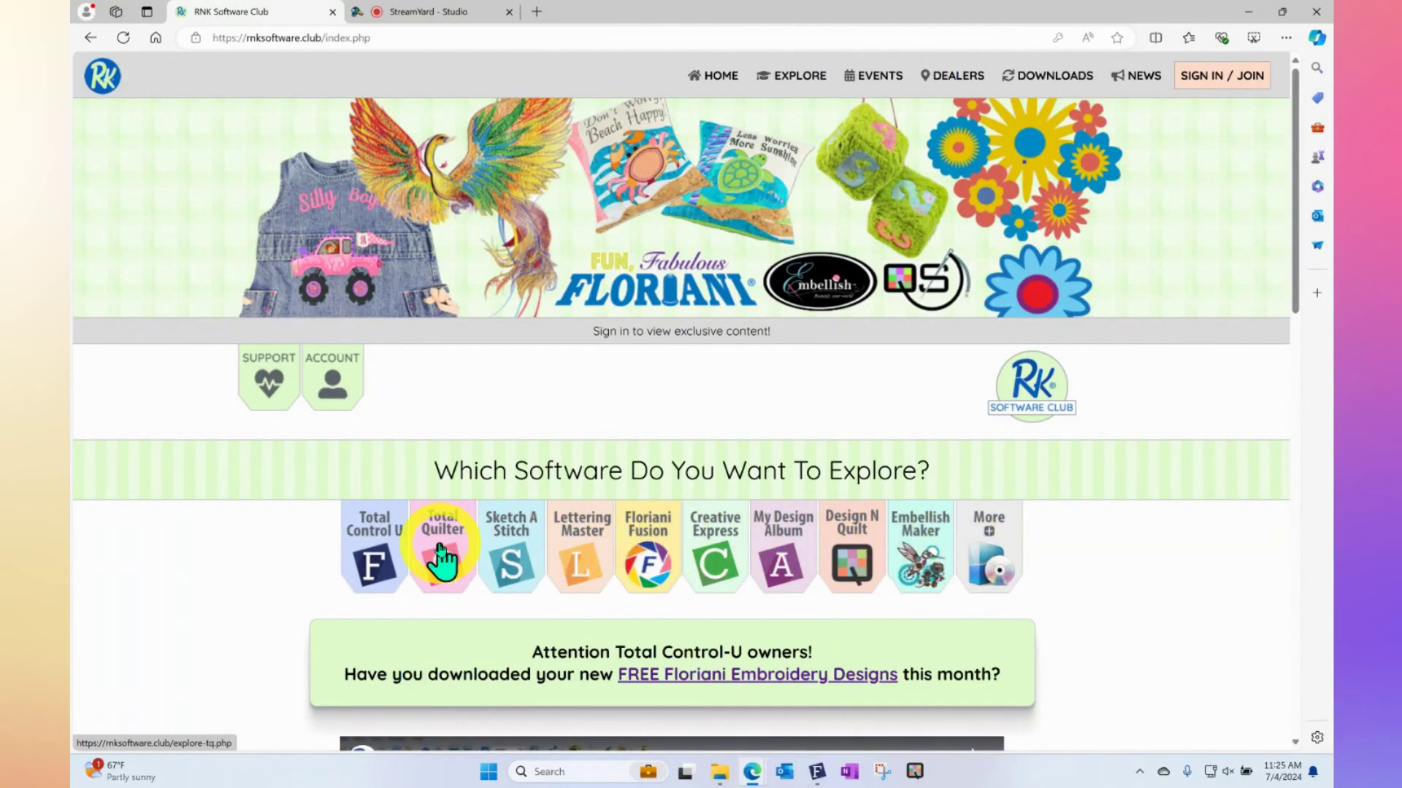
pyautogui.click(996, 564)
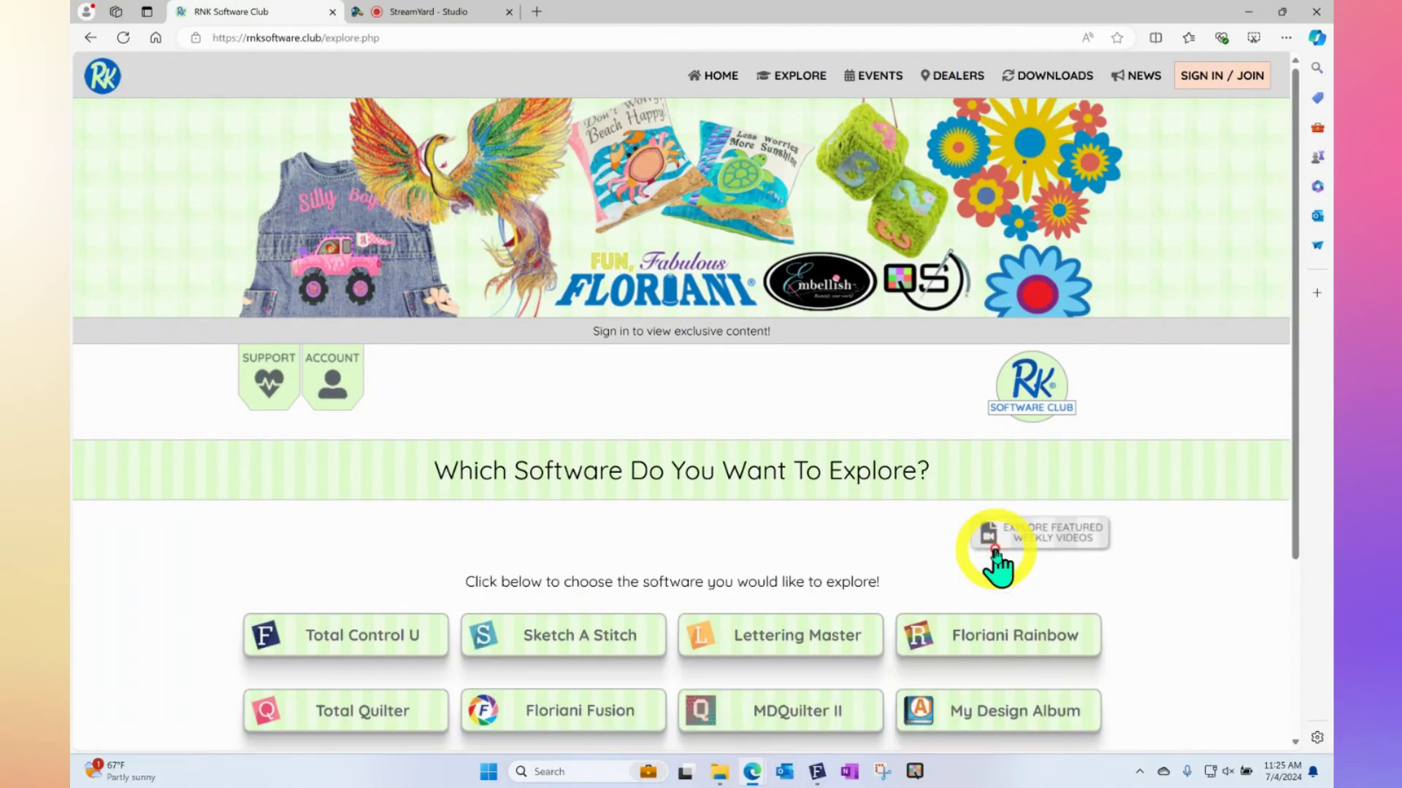
pyautogui.scroll(-3, 1241, 407)
pyautogui.scroll(-1, 1234, 407)
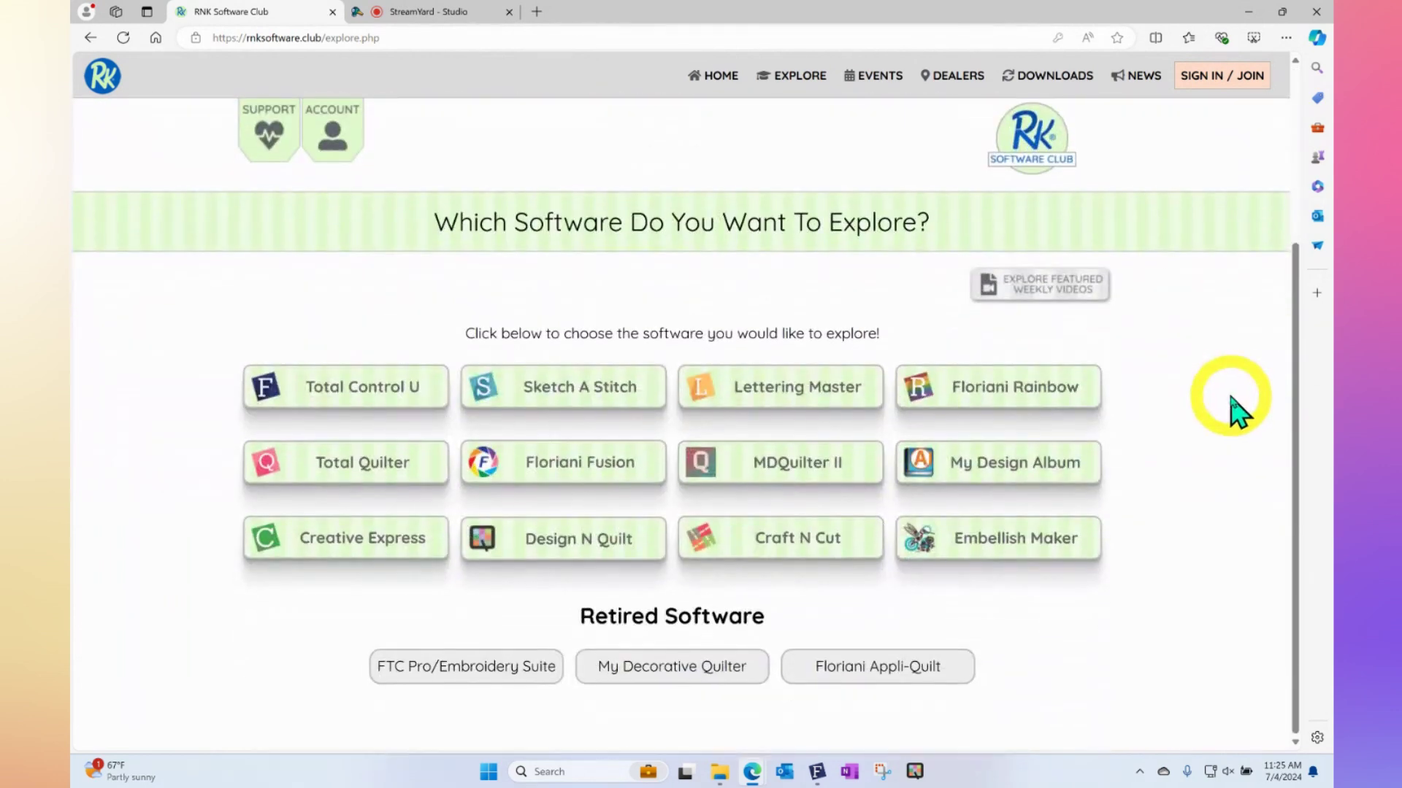
pyautogui.click(984, 398)
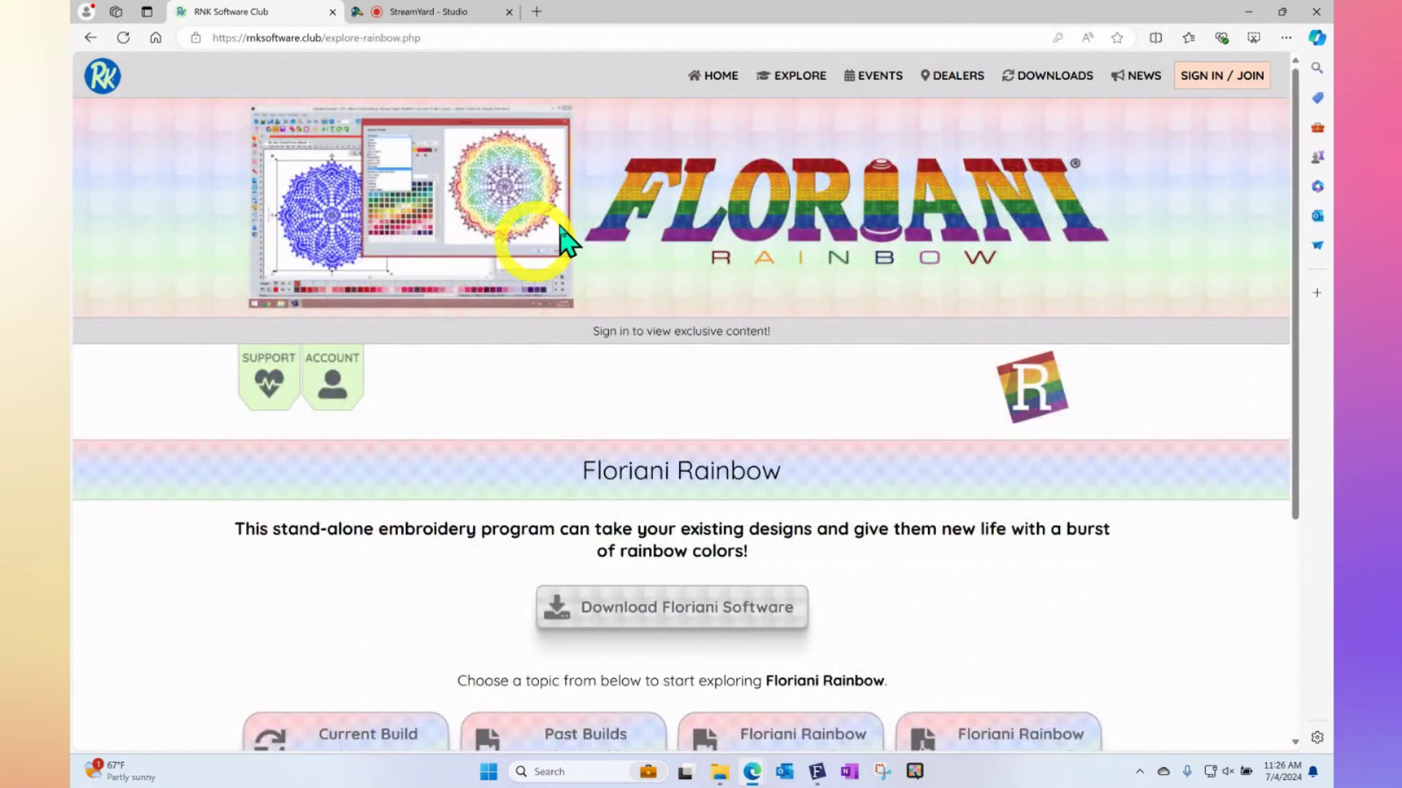
# - Scroll through the Floriani Rainbow page, then return to Design12 in FTCU
pyautogui.scroll(-1, 860, 442)
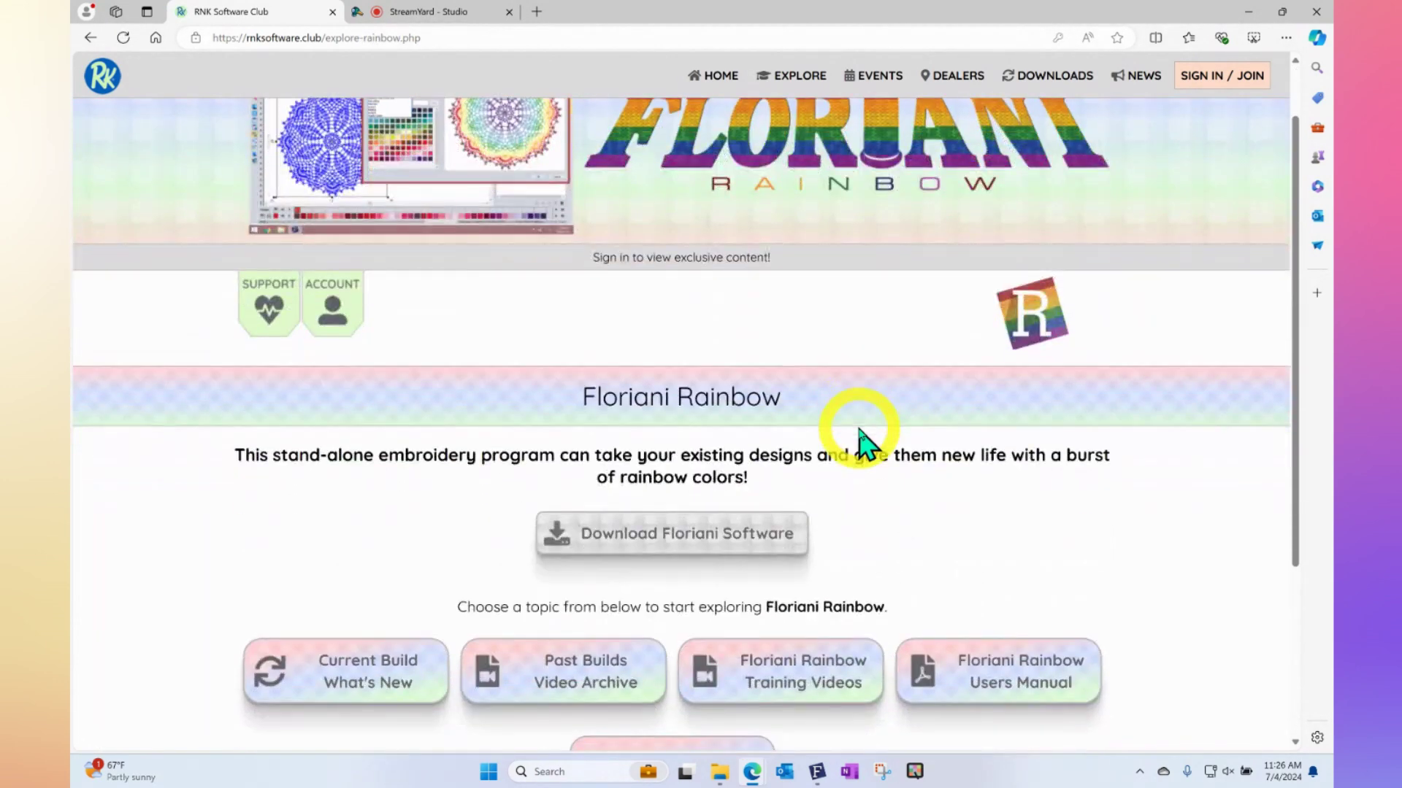
pyautogui.scroll(-1, 860, 441)
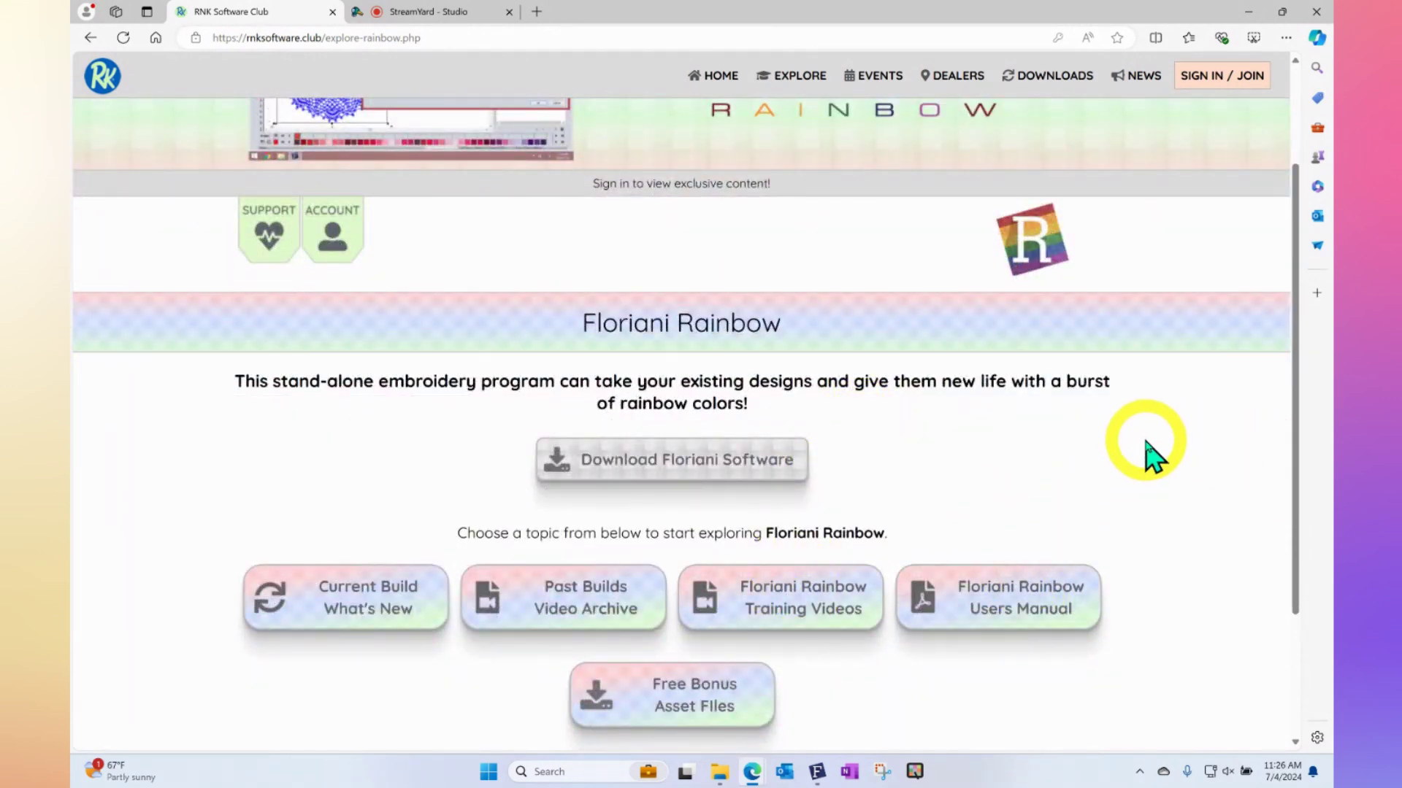
pyautogui.scroll(2, 1150, 456)
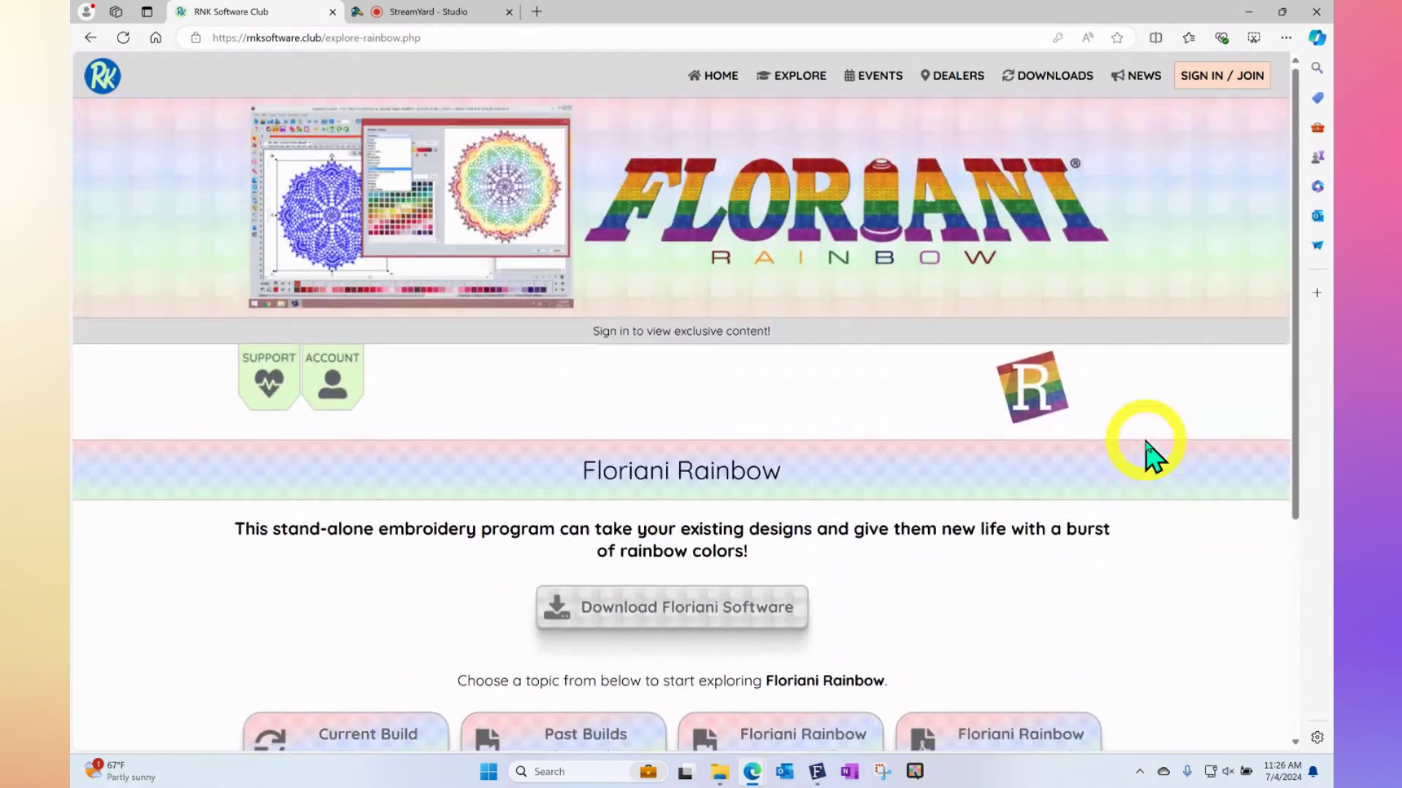
pyautogui.click(817, 772)
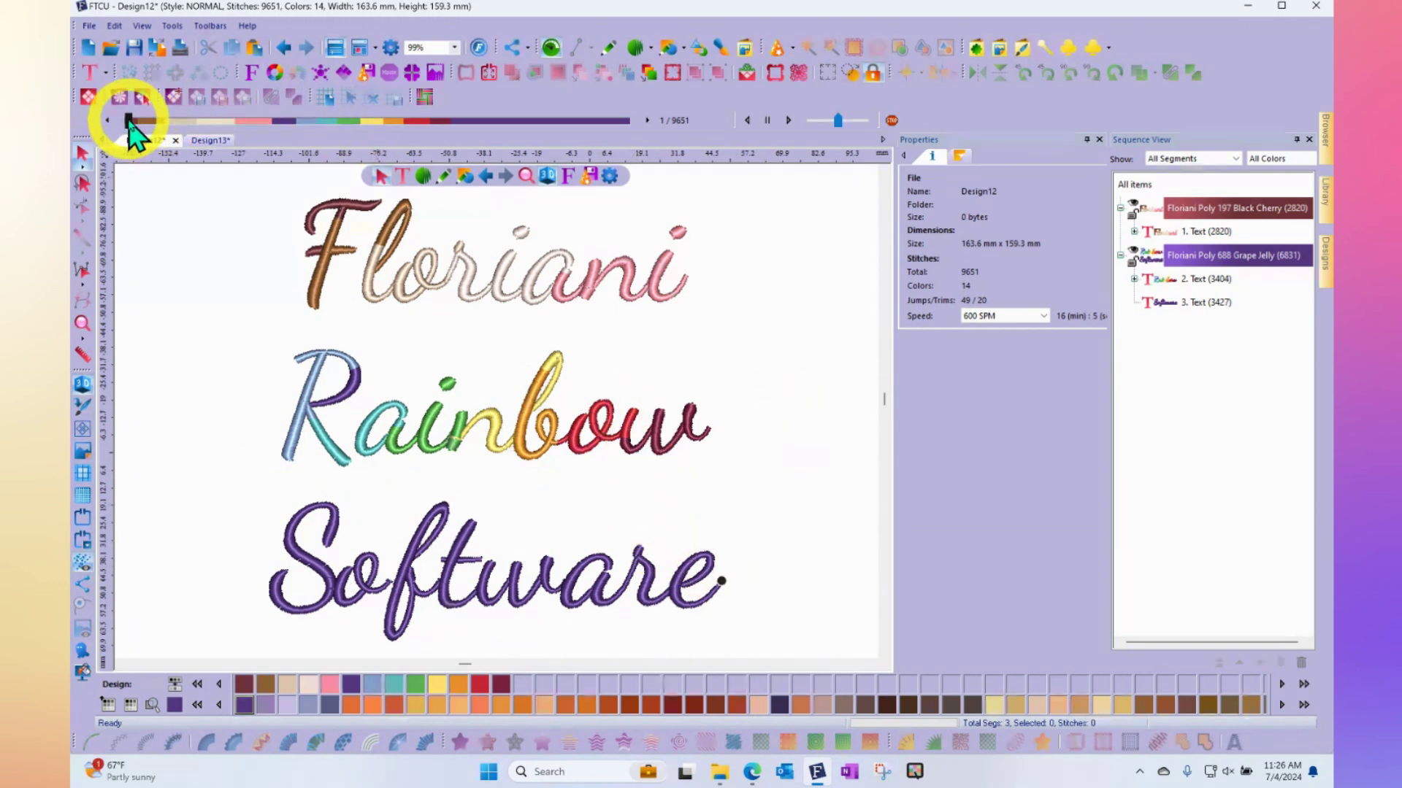
# - Split 'Software' at stitch 7758 and colour the 'tware' block Floriani Poly 562 Walnut Taffy
pyautogui.moveTo(128, 121); pyautogui.dragTo(518, 133)
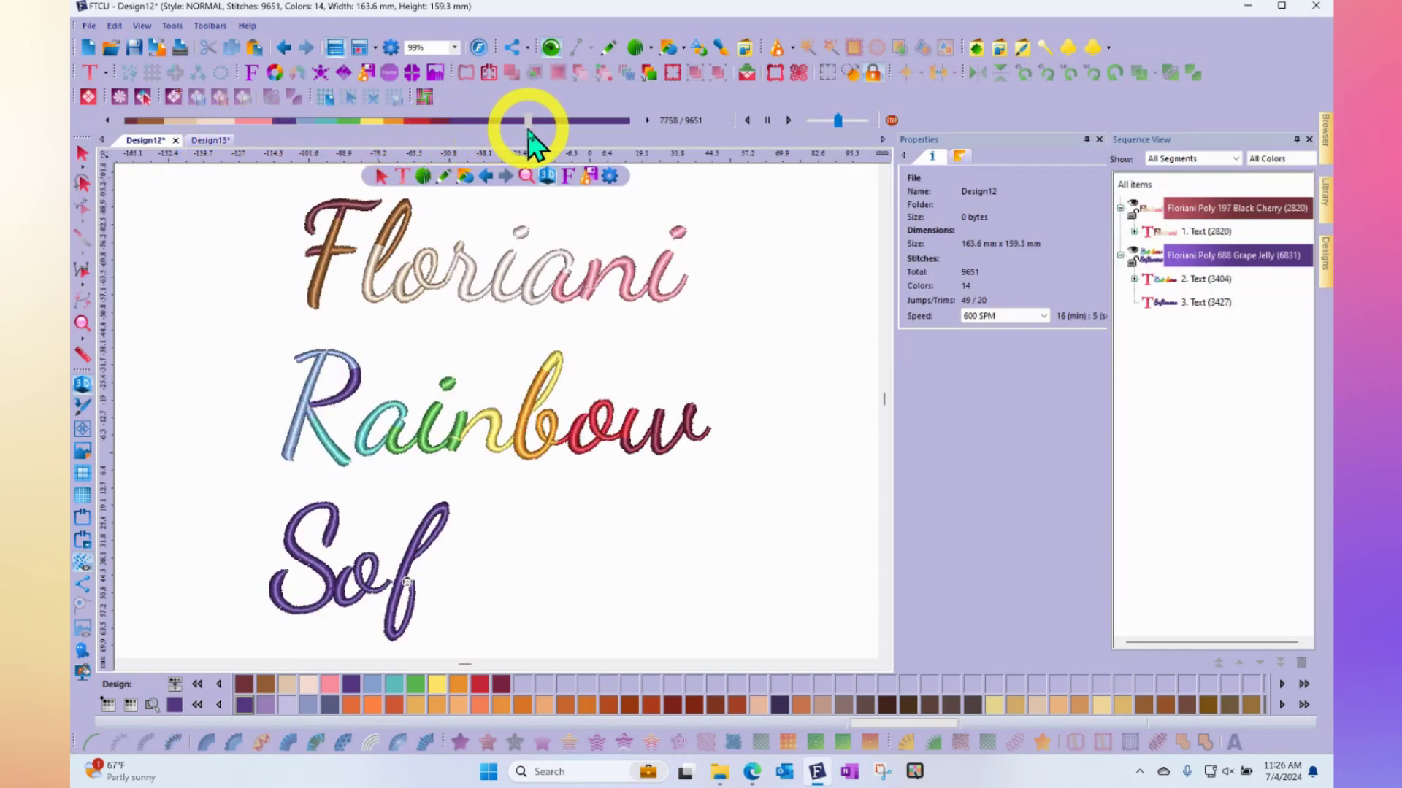
pyautogui.click(892, 122)
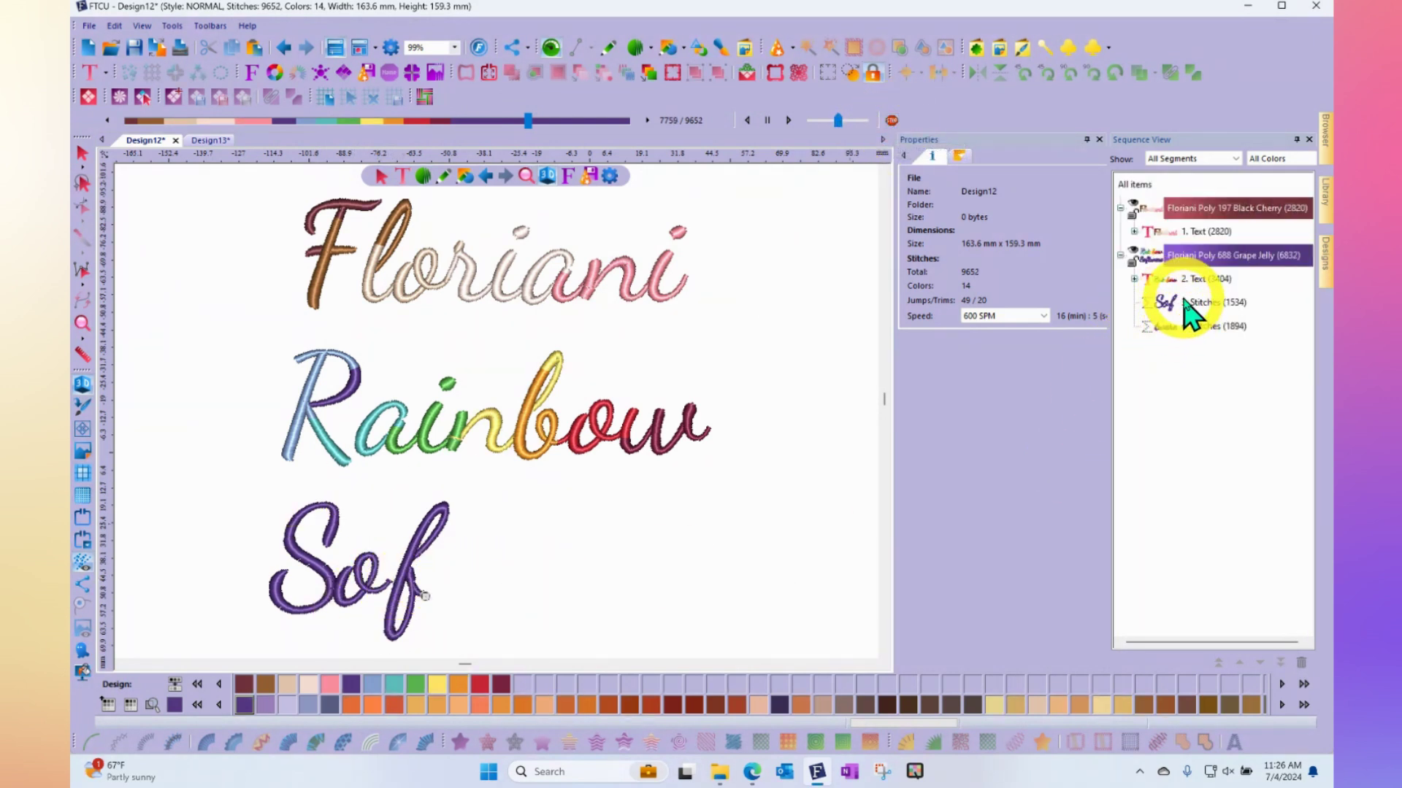
pyautogui.click(1177, 326)
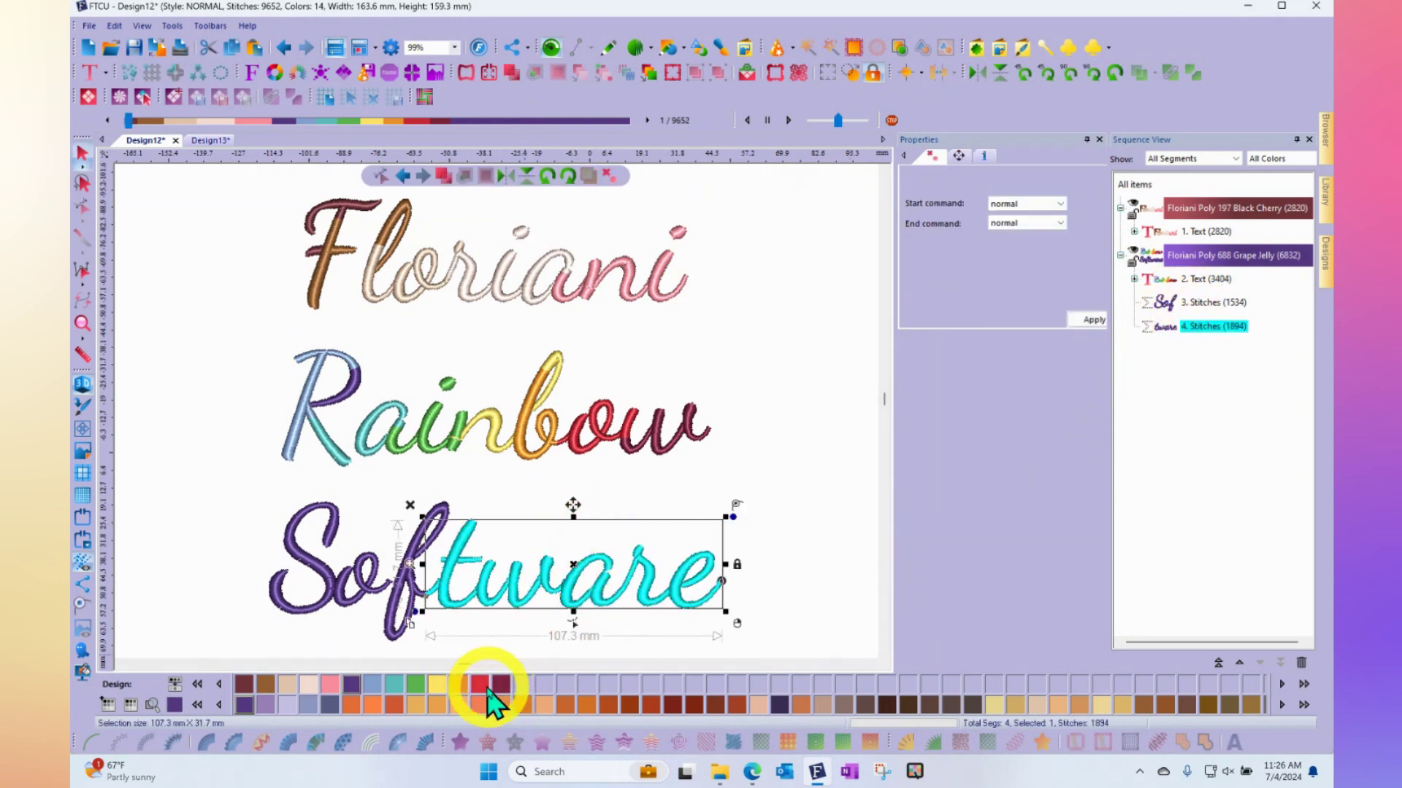
pyautogui.click(457, 684)
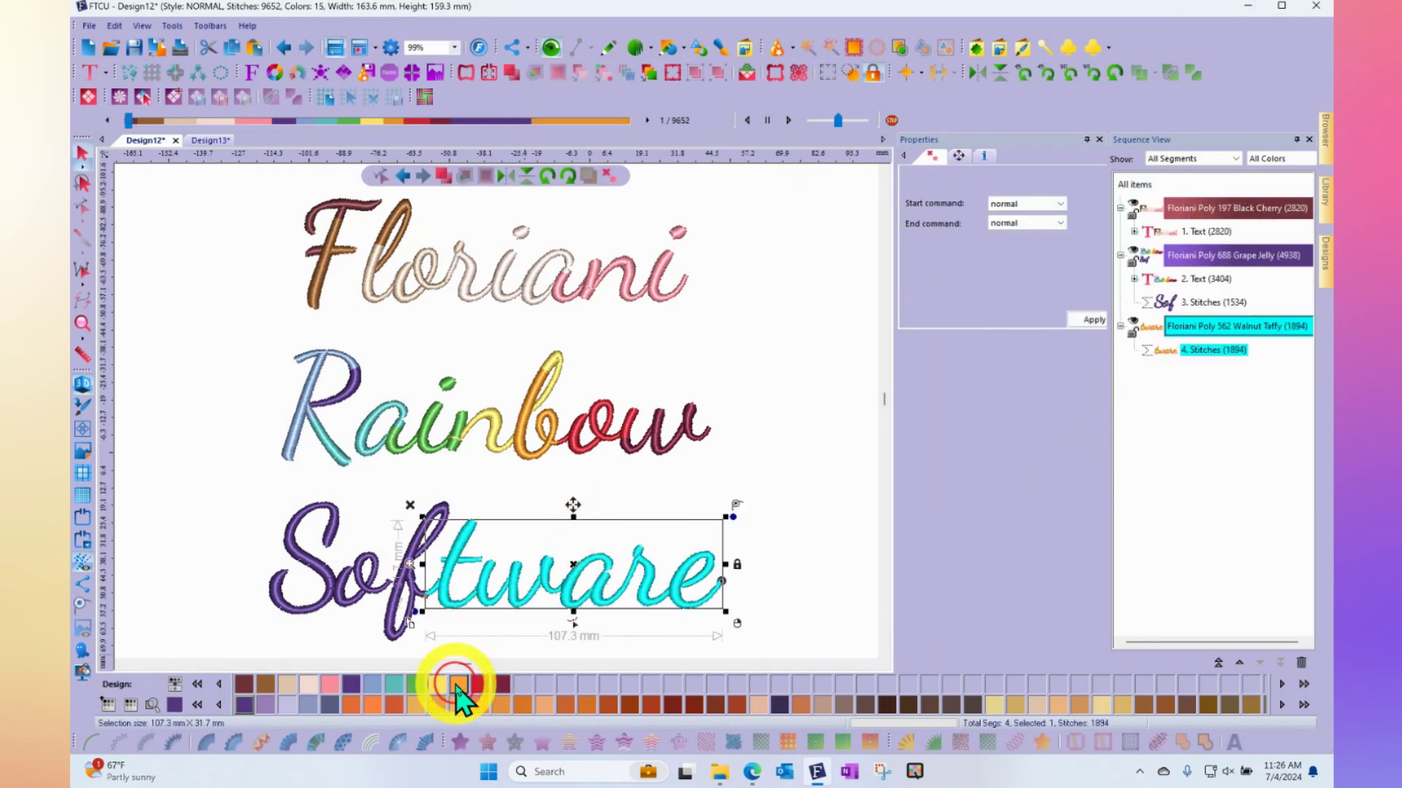
pyautogui.click(814, 477)
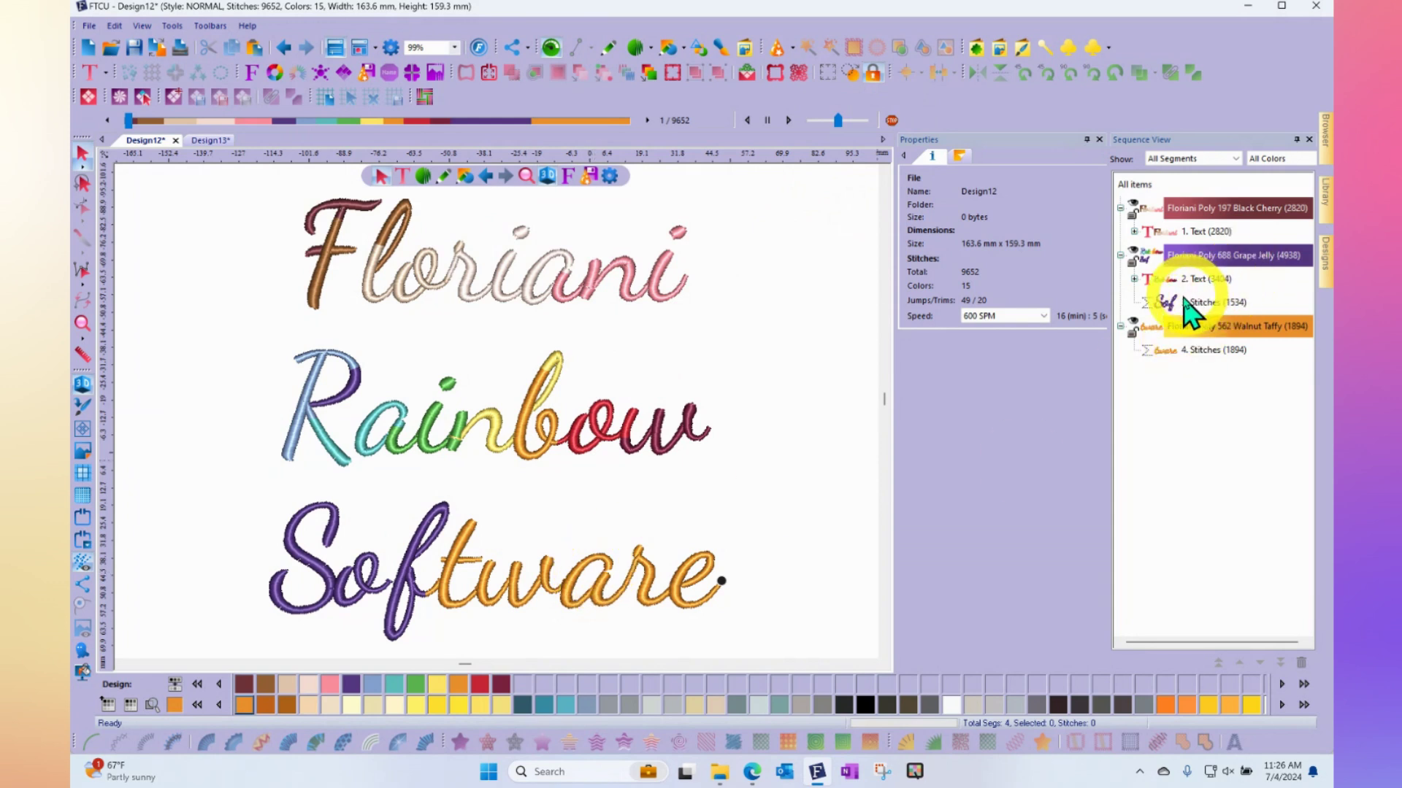
pyautogui.moveTo(1184, 310)
pyautogui.mouseDown()
pyautogui.moveTo(1203, 311)
pyautogui.moveTo(1198, 325)
pyautogui.mouseUp()
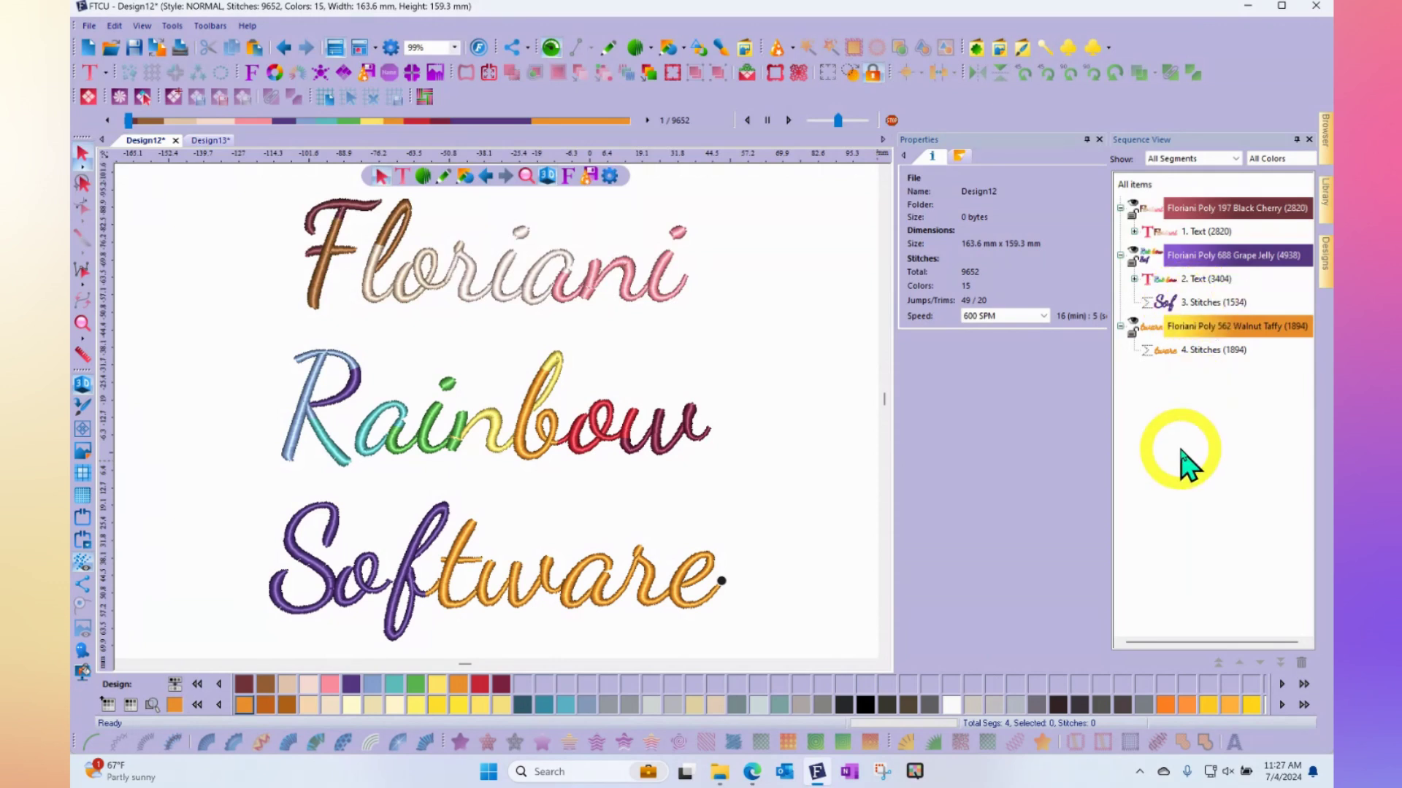
# - Apply the Electric theme to 'Rainbow', reducing the design to 12 colours
pyautogui.click(1170, 281)
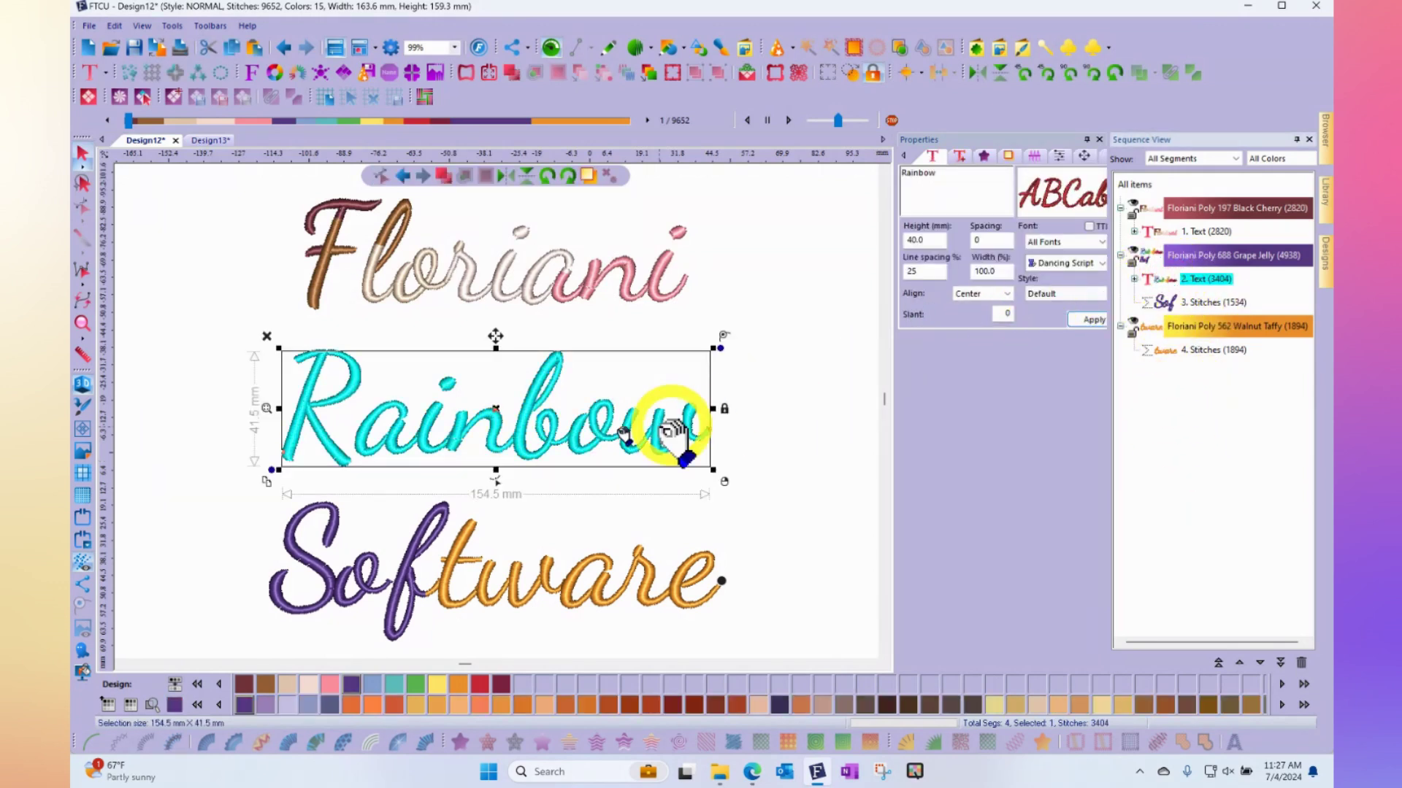
pyautogui.click(294, 72)
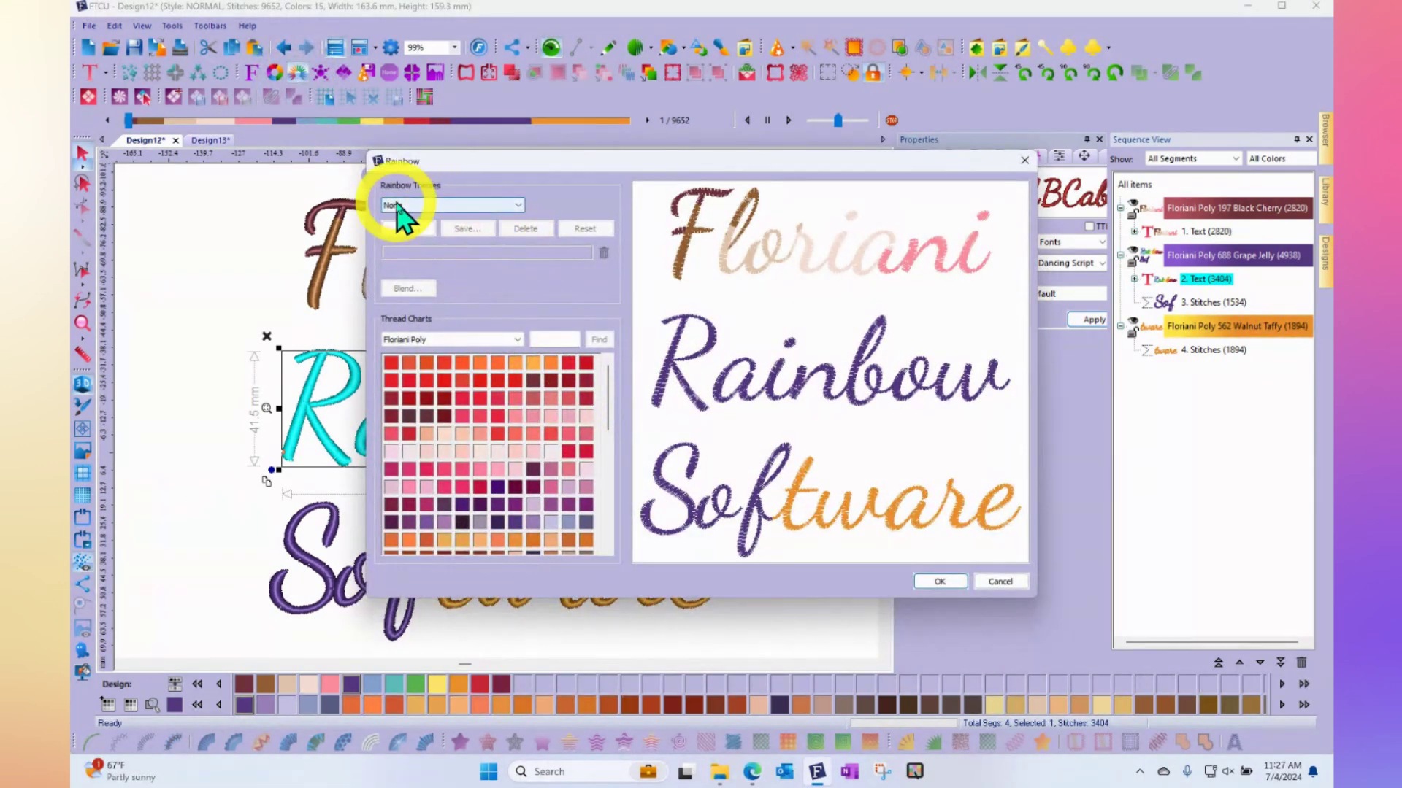
pyautogui.click(438, 204)
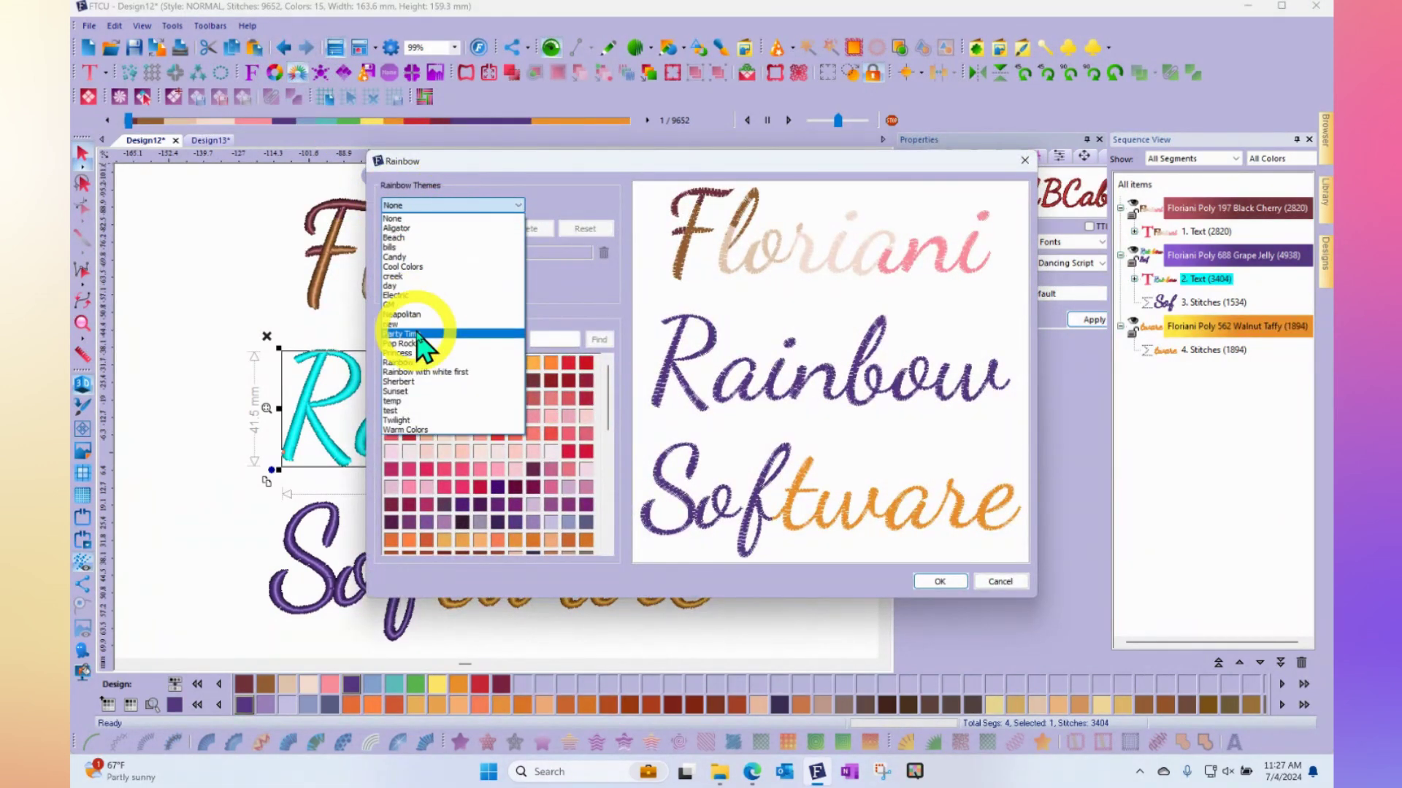
pyautogui.click(403, 296)
pyautogui.click(942, 582)
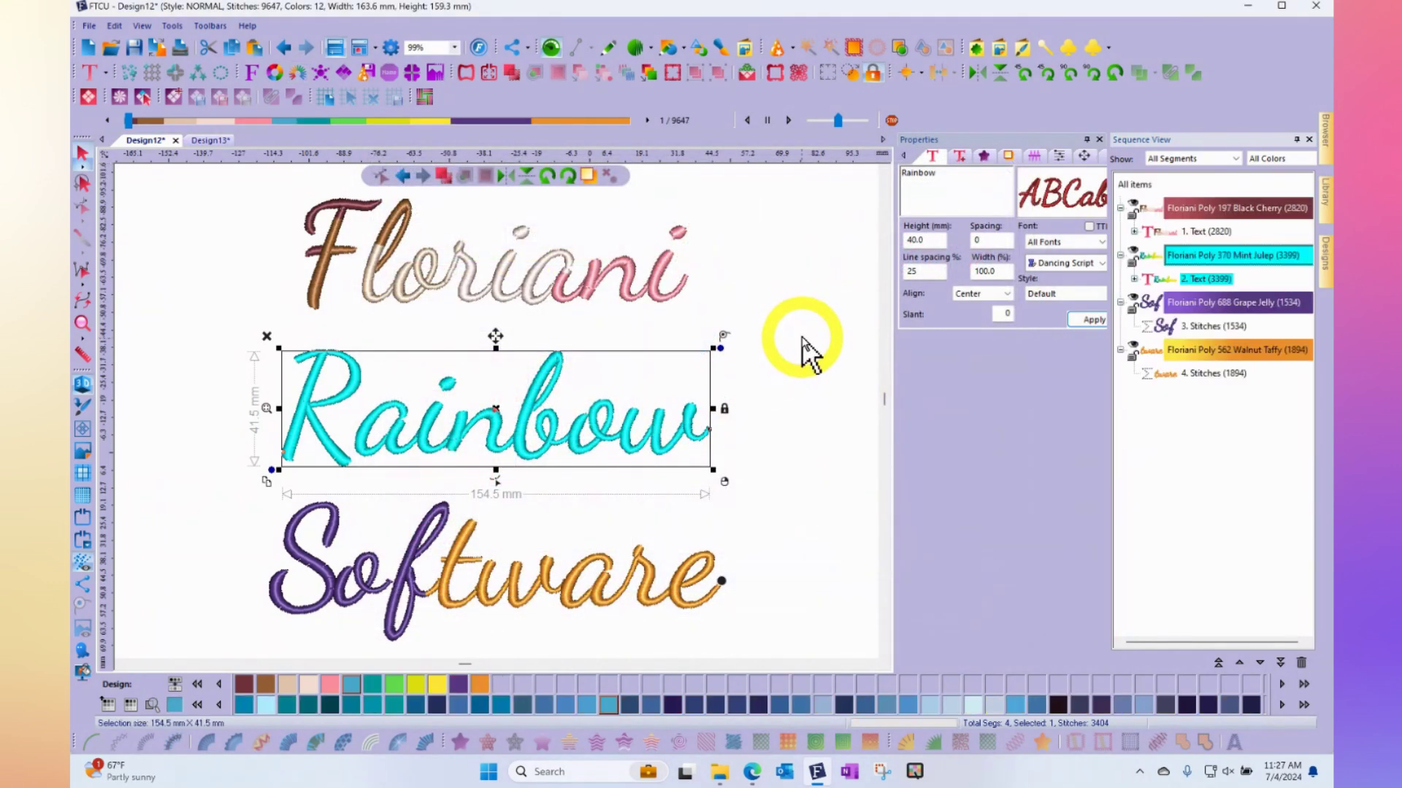
pyautogui.click(794, 360)
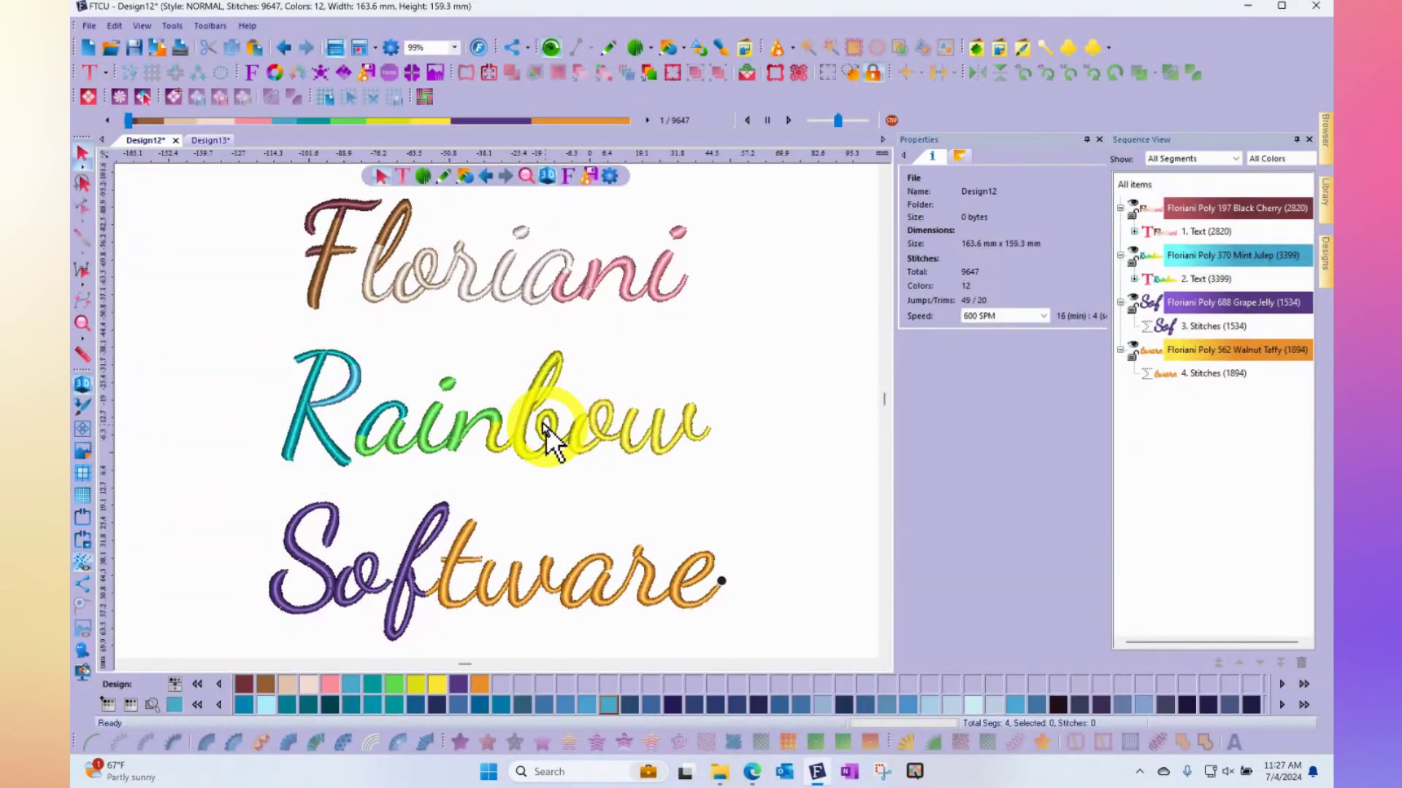
# - Reselect 'Rainbow' and create a new blue-to-red rainbow theme named 'tes 2'
pyautogui.click(538, 385)
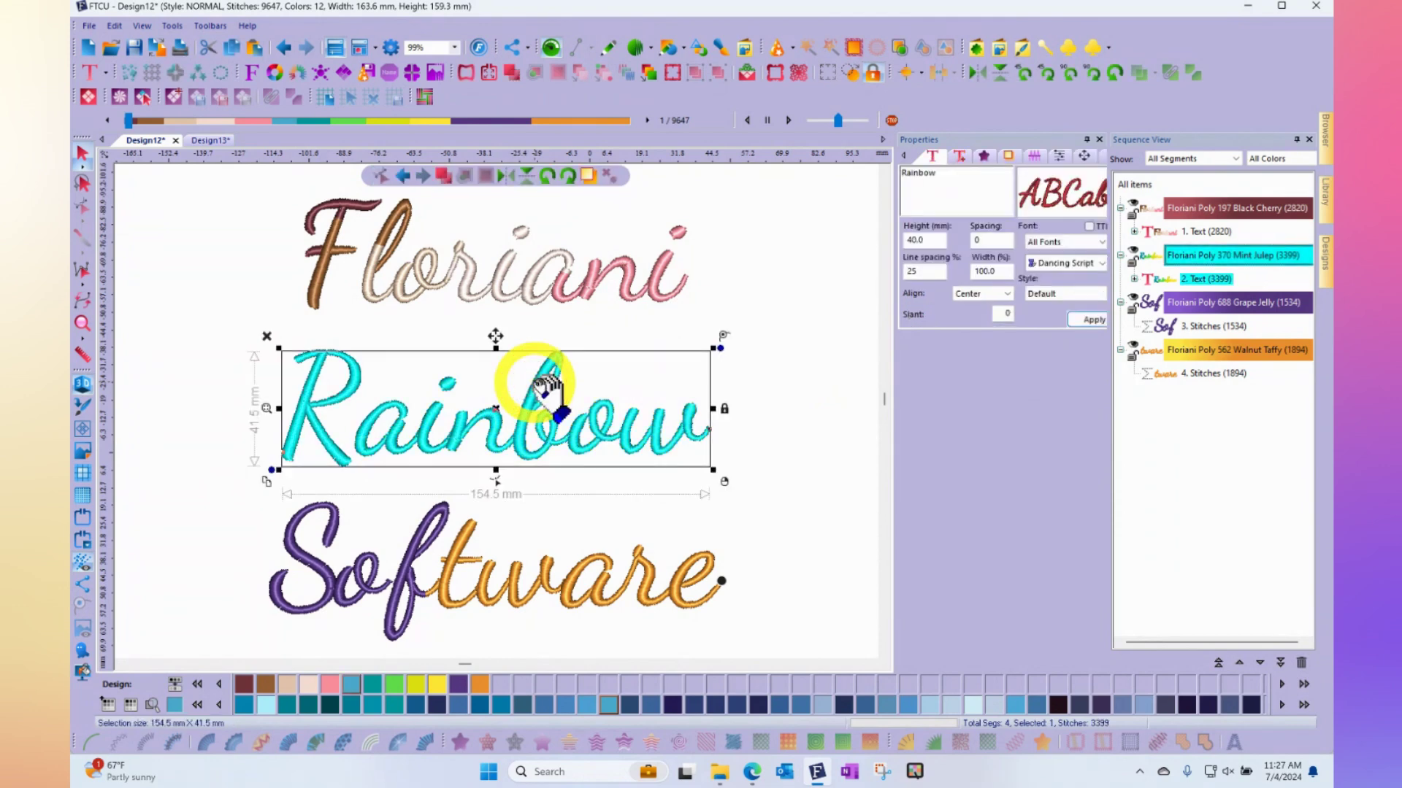
pyautogui.click(297, 73)
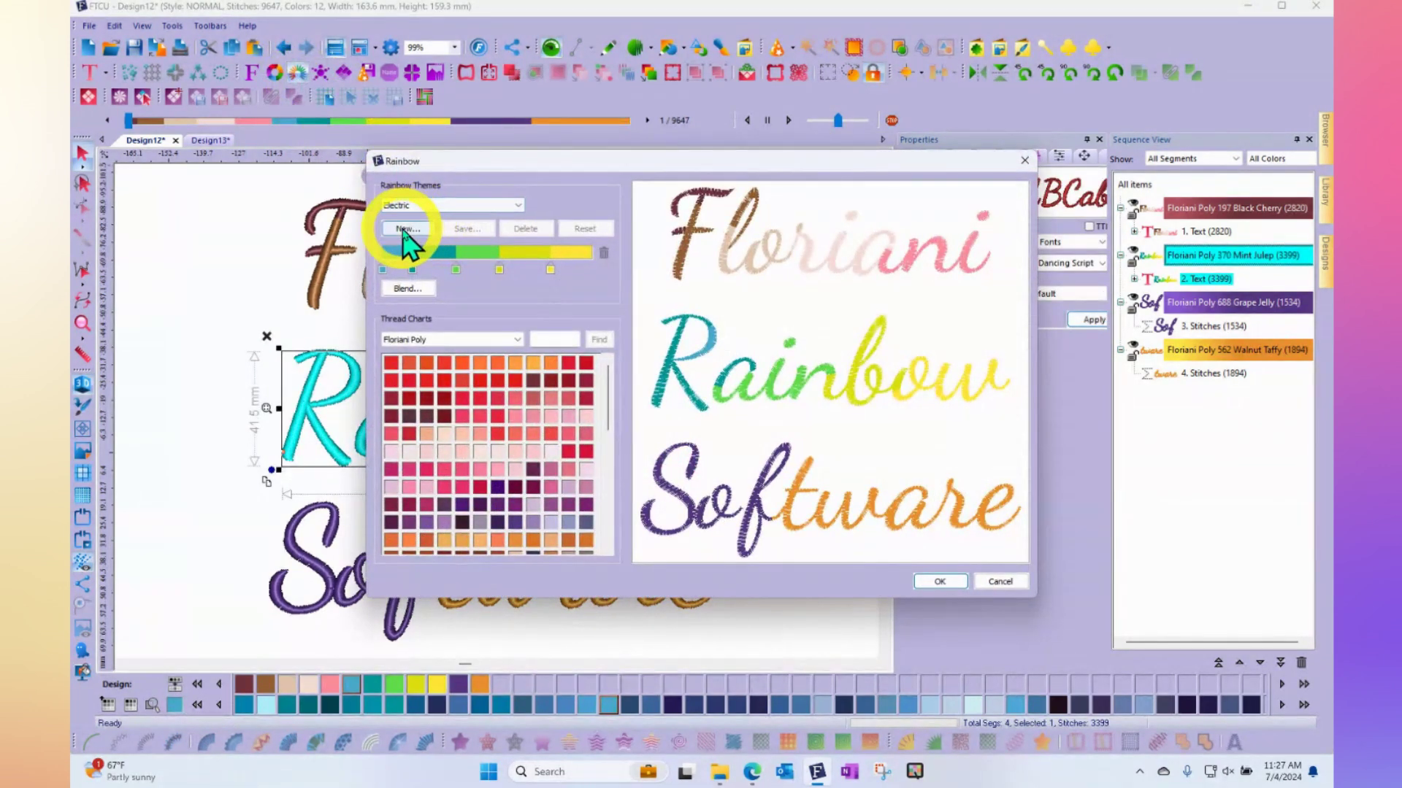
pyautogui.click(407, 229)
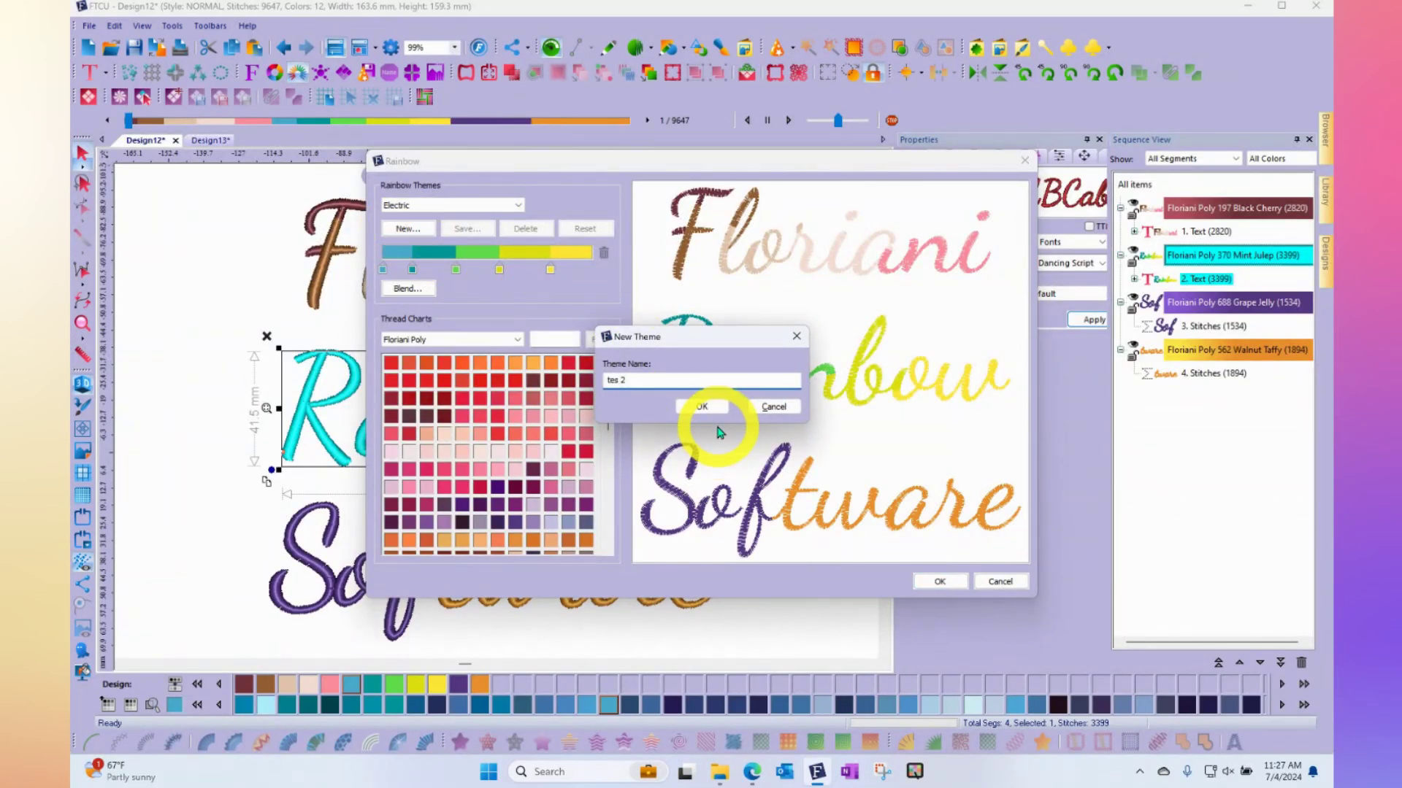
pyautogui.click(710, 409)
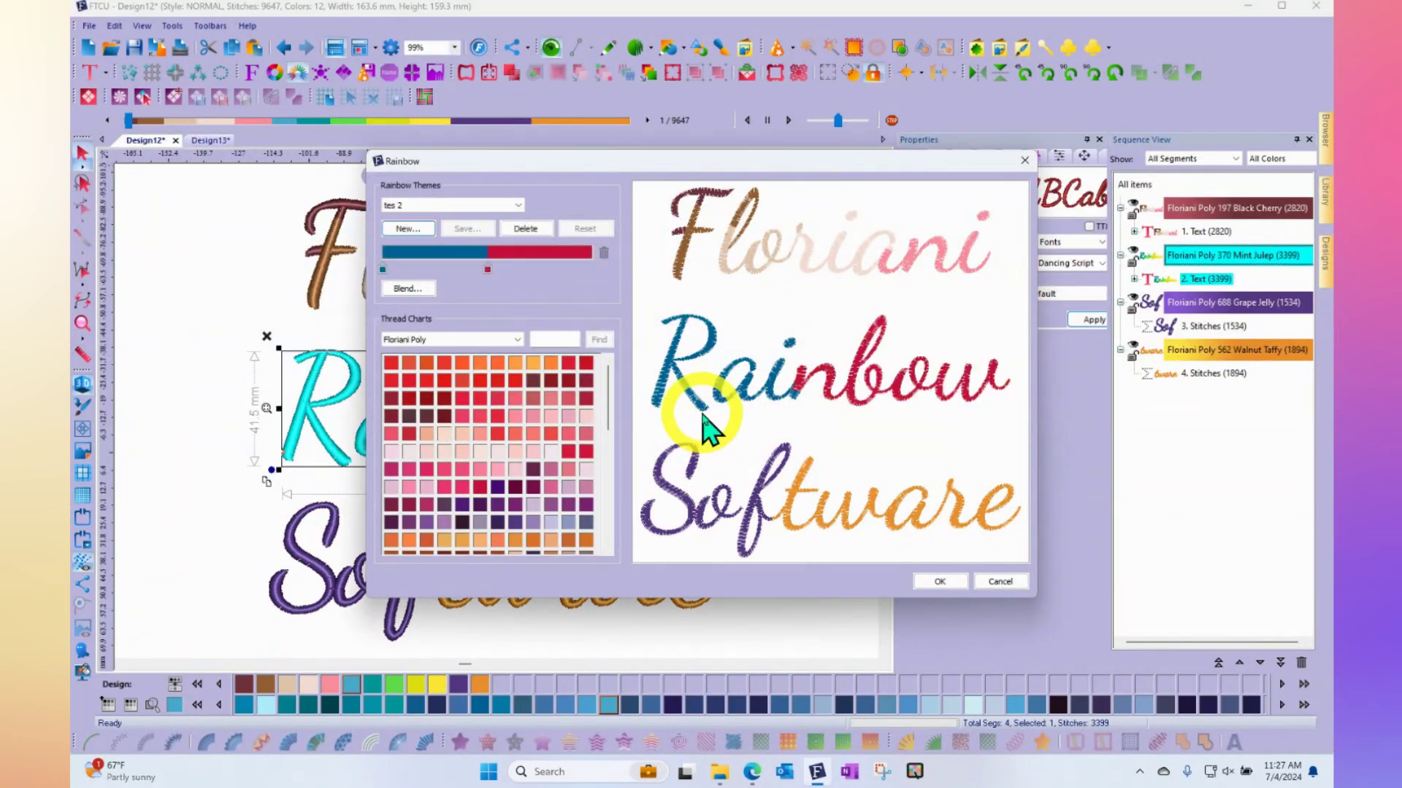
# - Blend the tes 2 gradient on Both sides with 2 stops for a blue-purple-red Rainbow
pyautogui.click(412, 291)
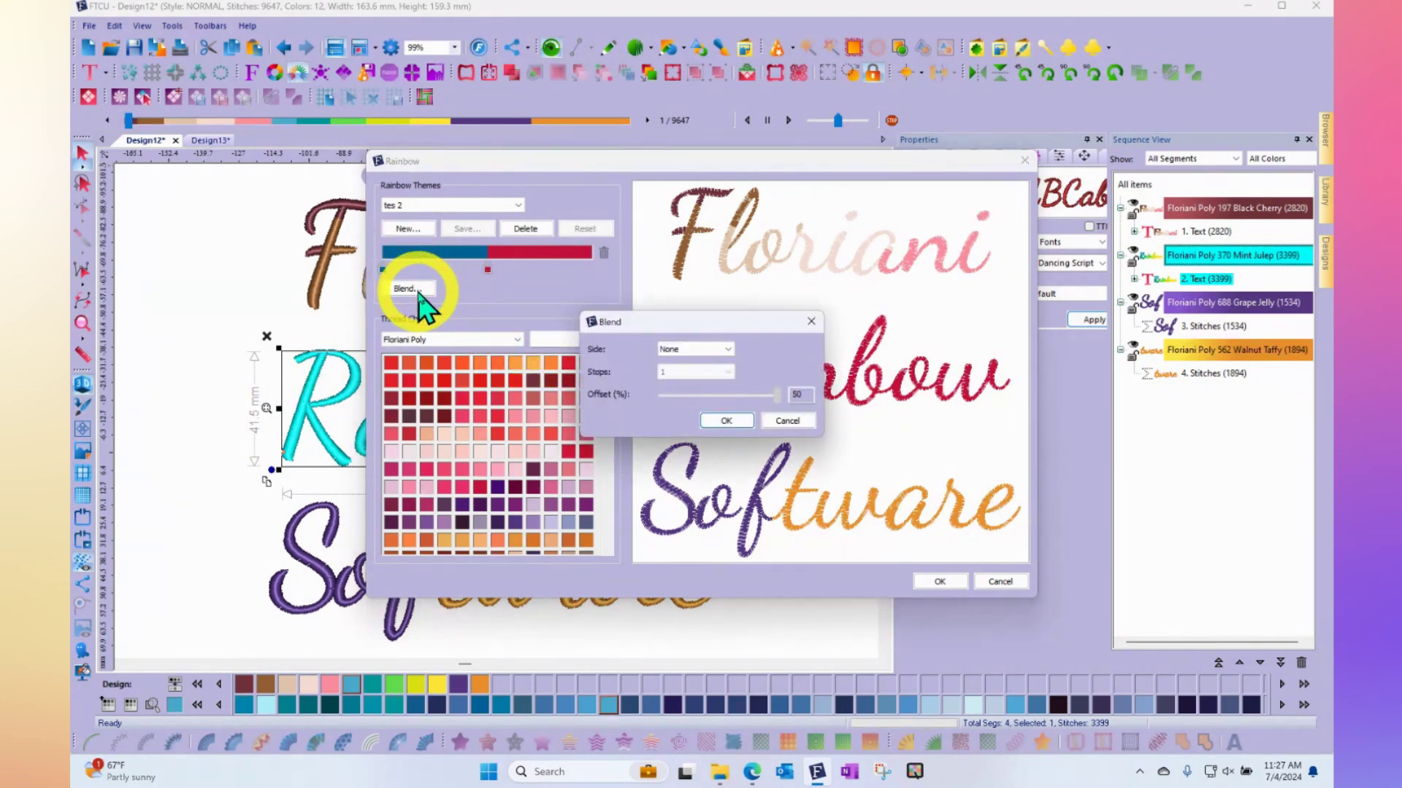
pyautogui.click(695, 352)
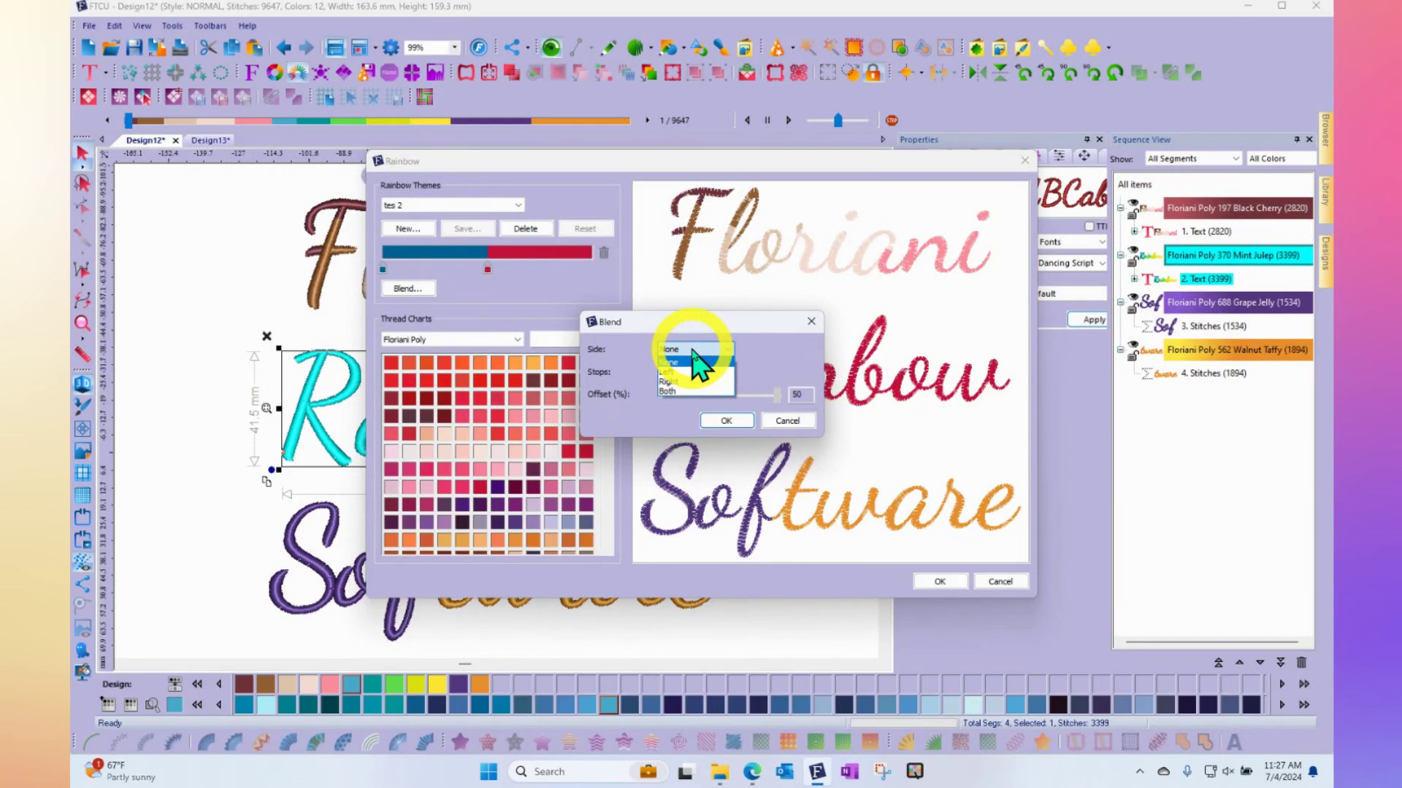
pyautogui.click(682, 391)
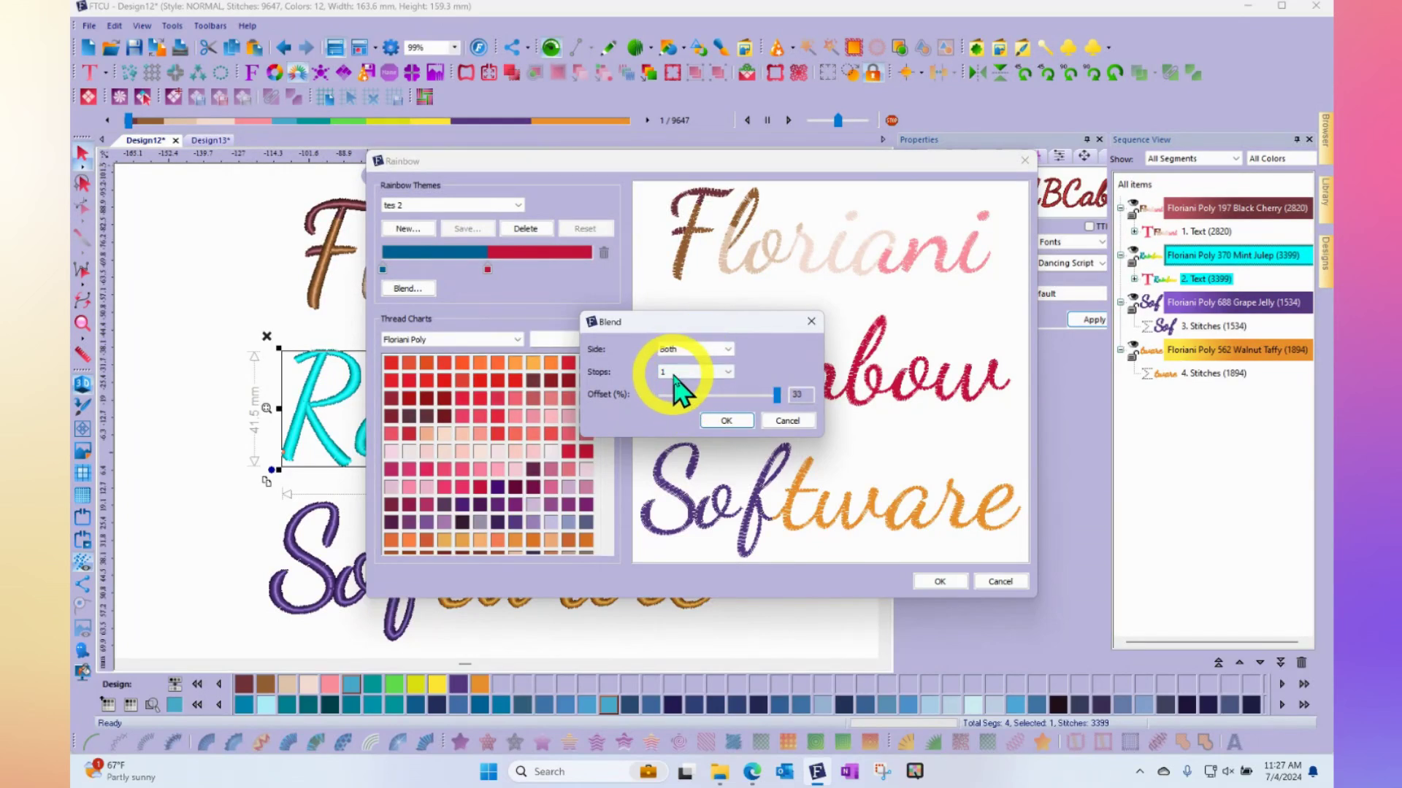
pyautogui.click(673, 373)
pyautogui.click(673, 392)
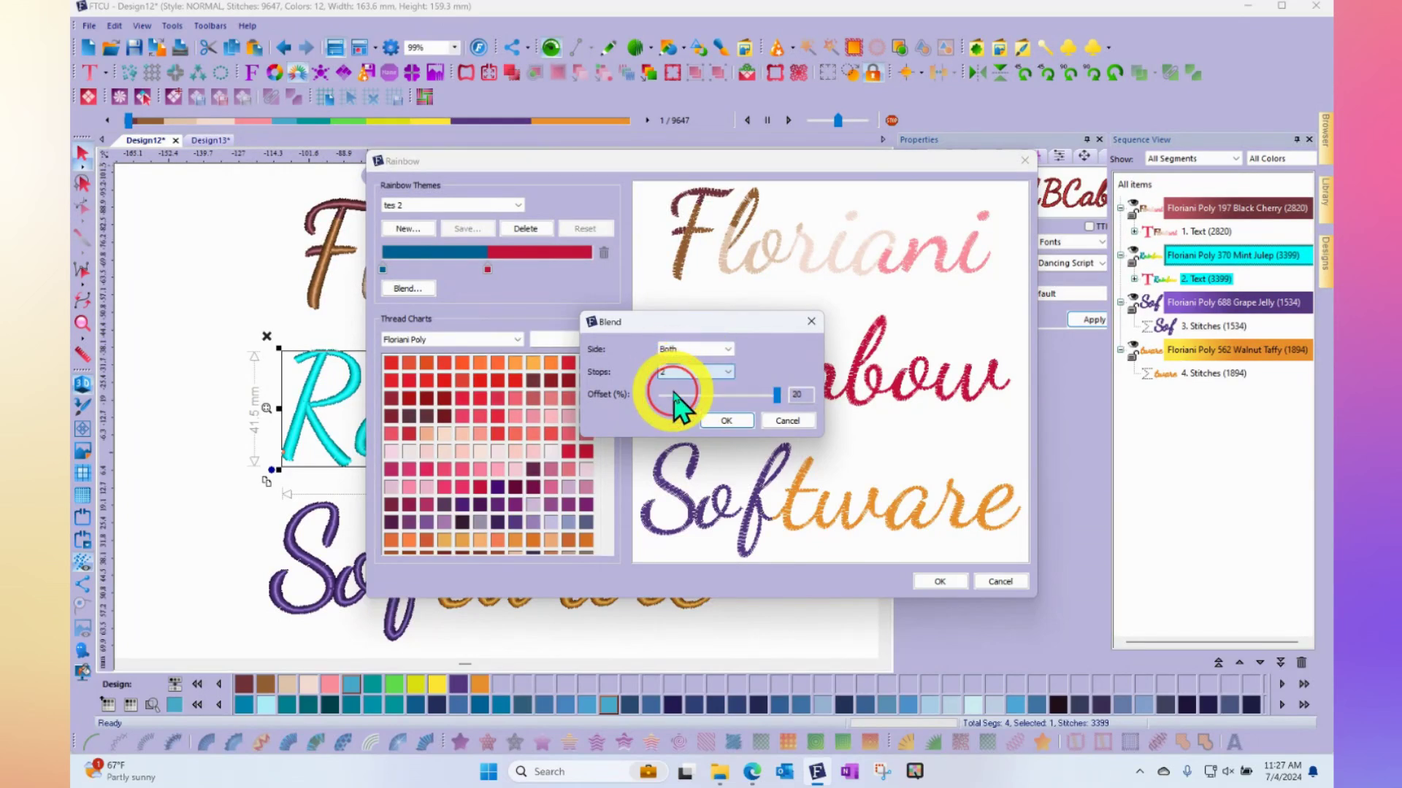
pyautogui.click(726, 421)
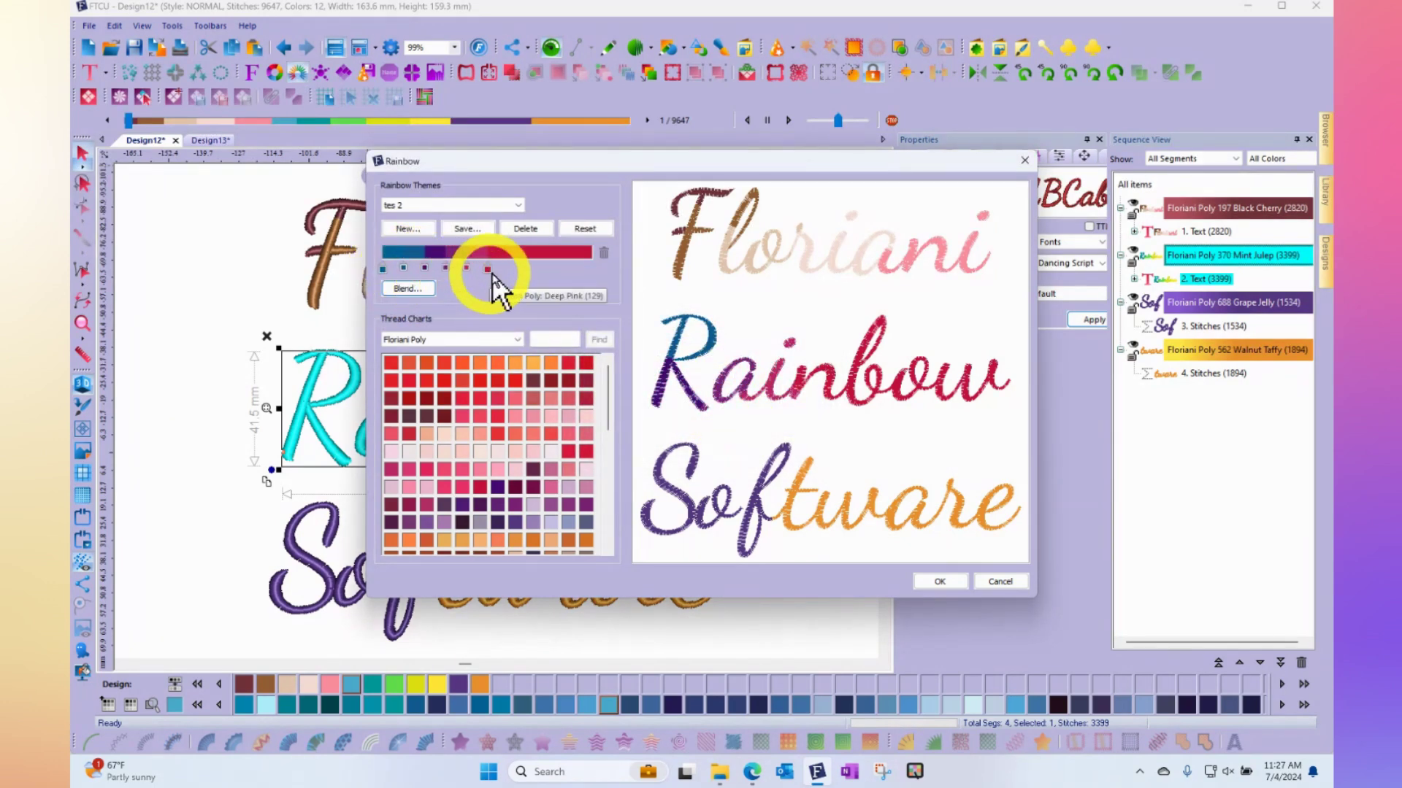
# - Reposition the last gradient stop, add stops at the end, and give the last a pale pink thread
pyautogui.moveTo(488, 270); pyautogui.dragTo(532, 270)
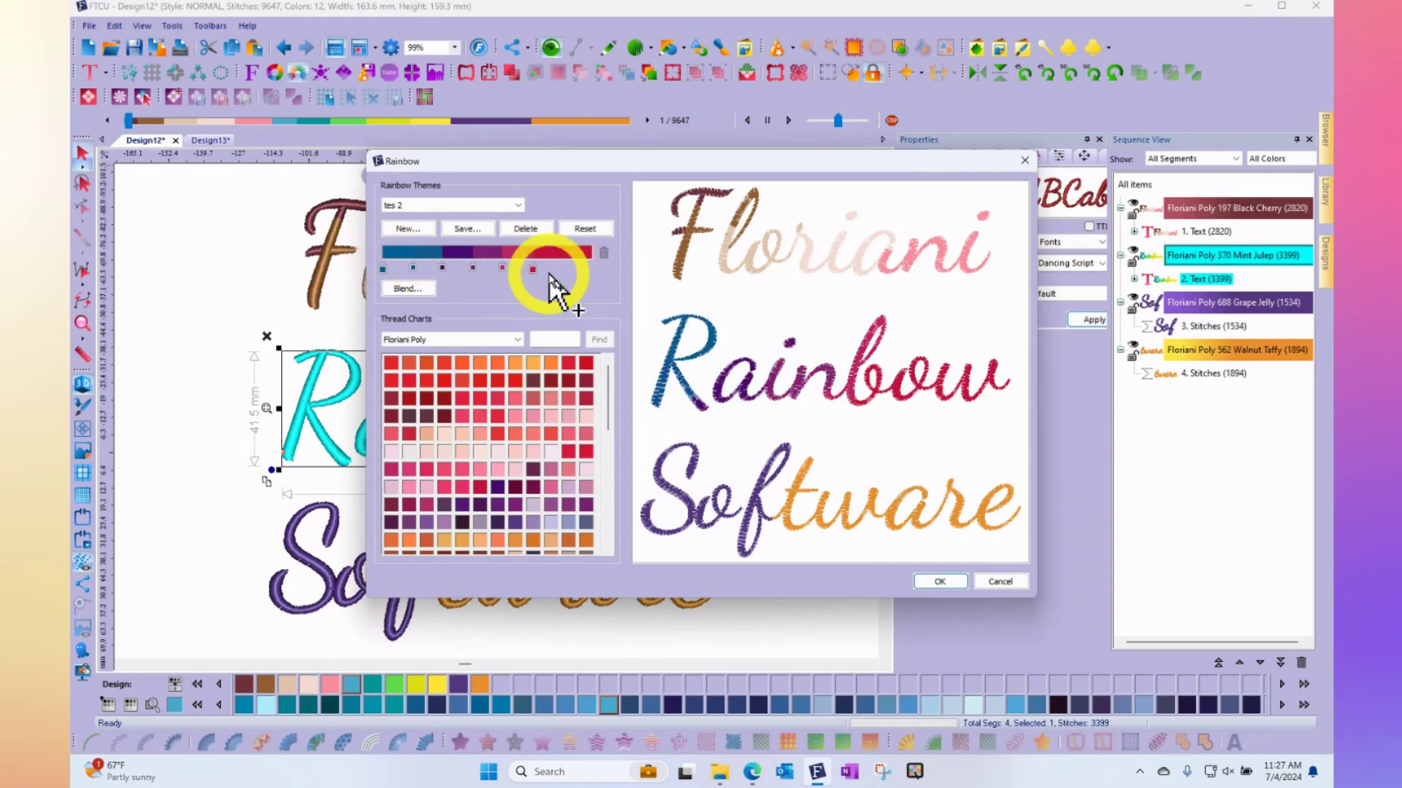
pyautogui.moveTo(529, 268); pyautogui.dragTo(479, 273)
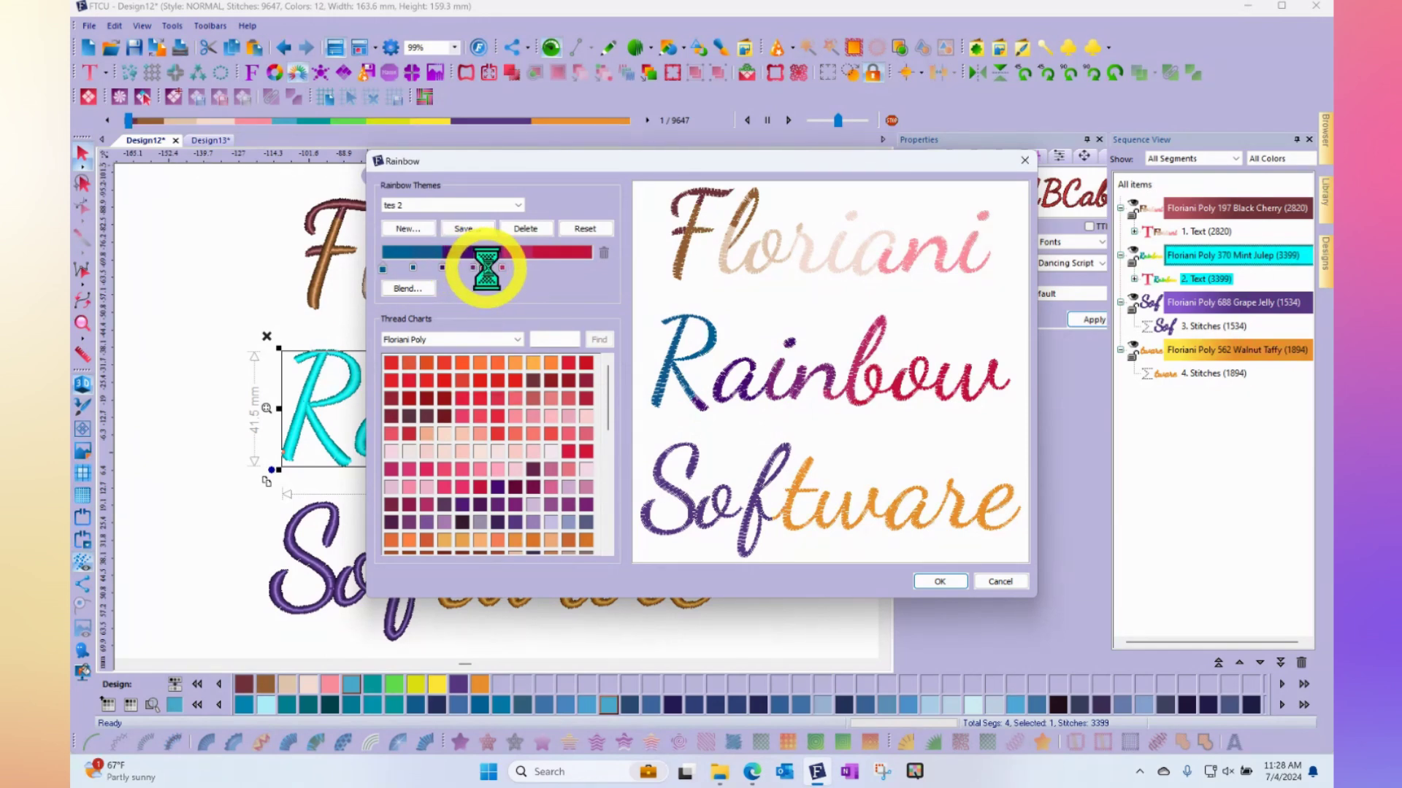
pyautogui.click(547, 268)
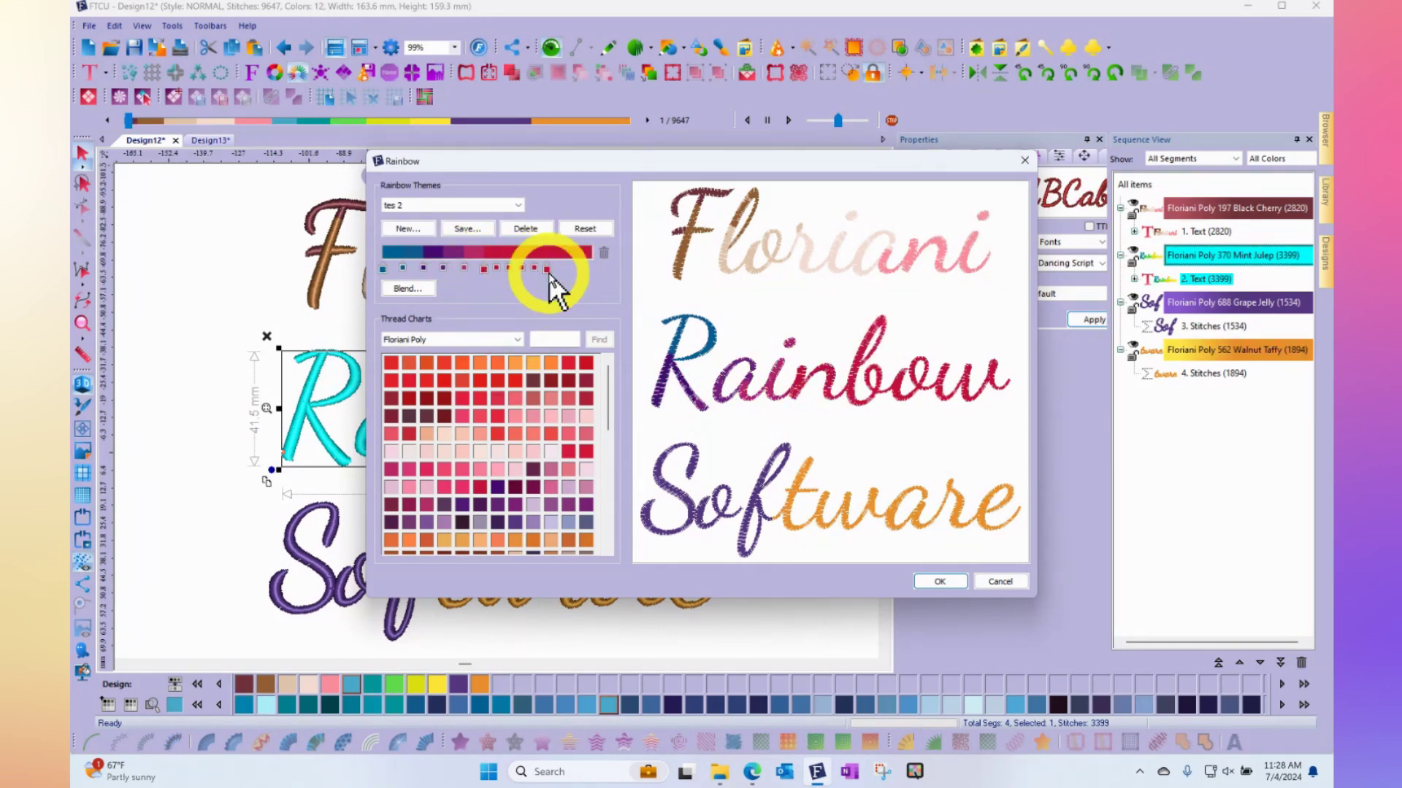
pyautogui.click(547, 272)
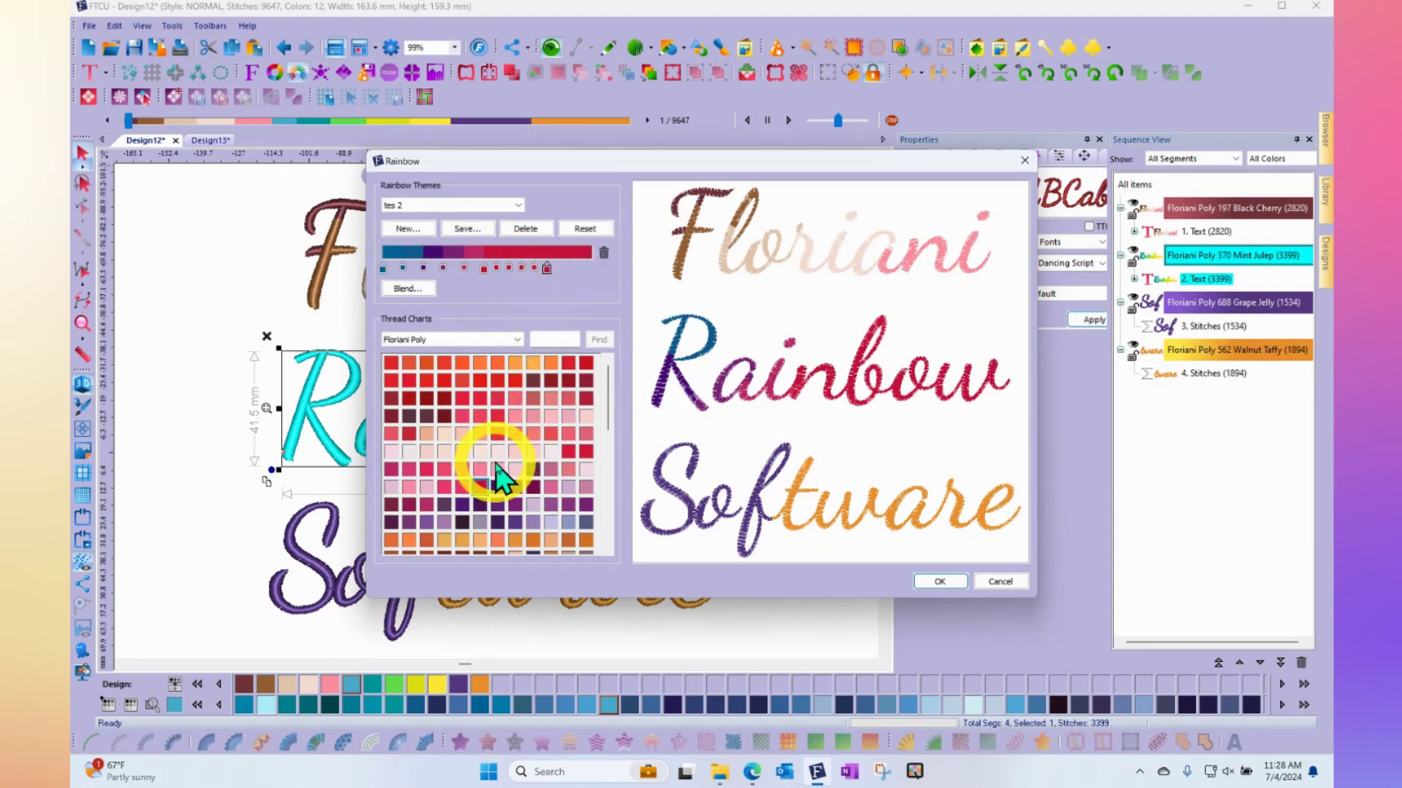
pyautogui.click(492, 451)
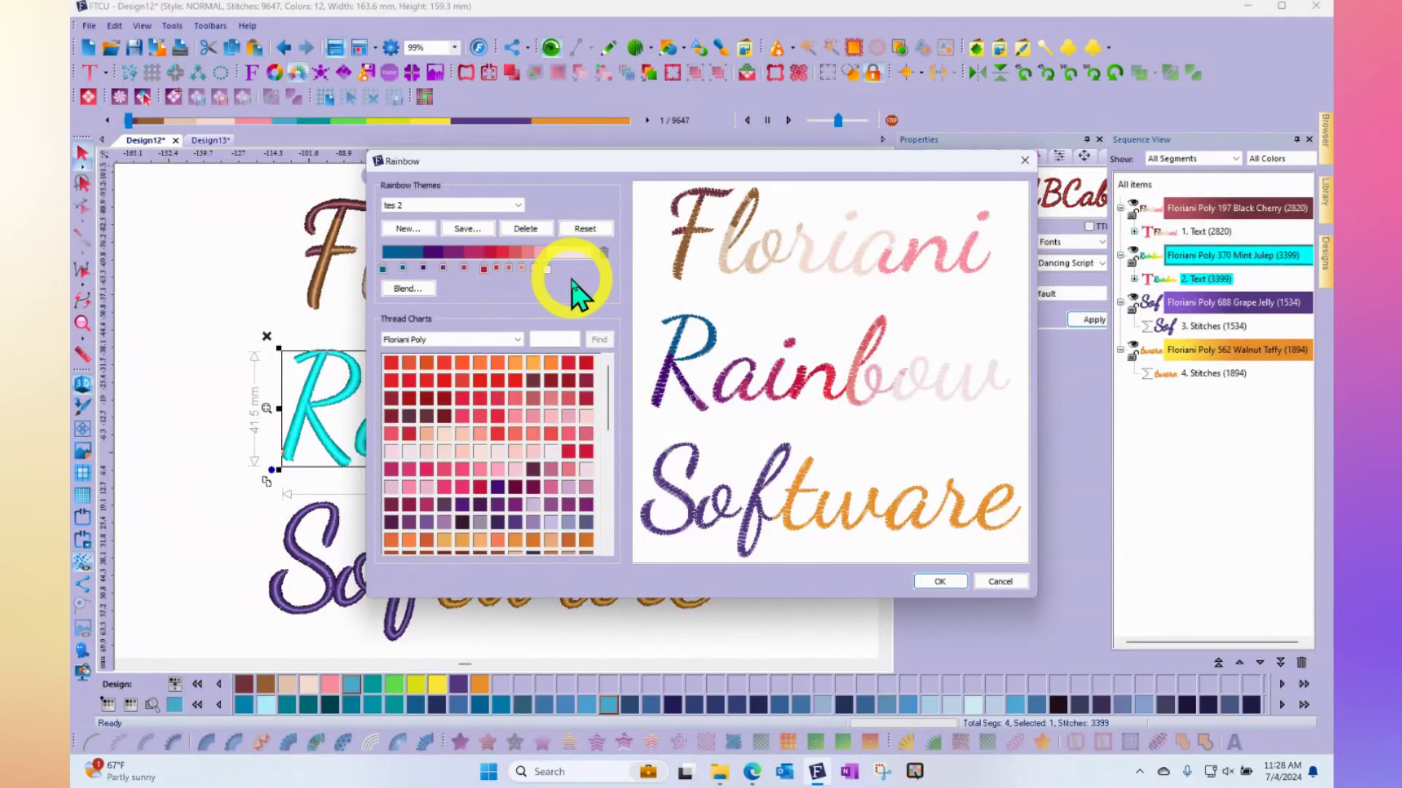
# - Recolour one stop teal and the last stop light cyan, widening the medium-blue band
pyautogui.click(484, 268)
pyautogui.scroll(-5, 501, 447)
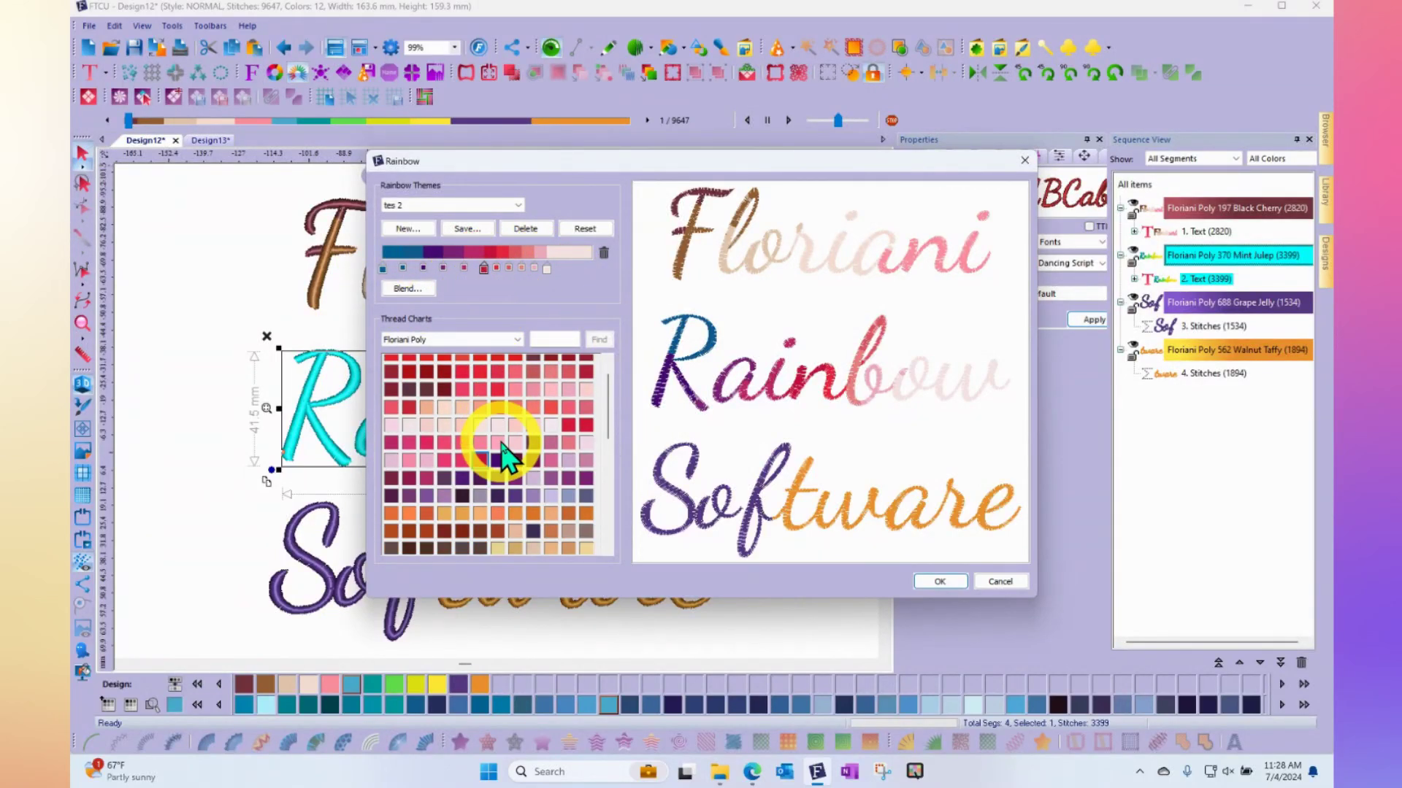
pyautogui.scroll(-5, 502, 450)
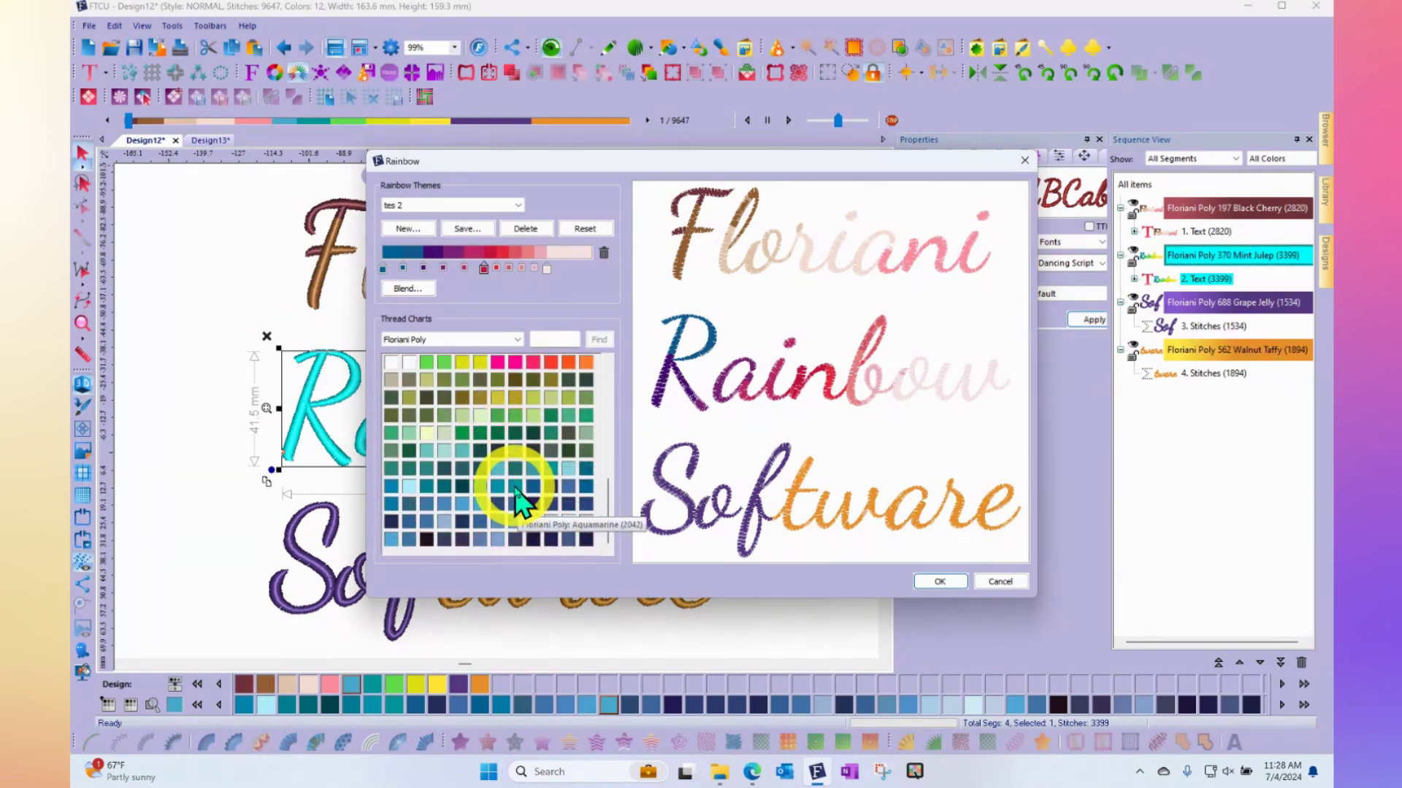
pyautogui.click(517, 478)
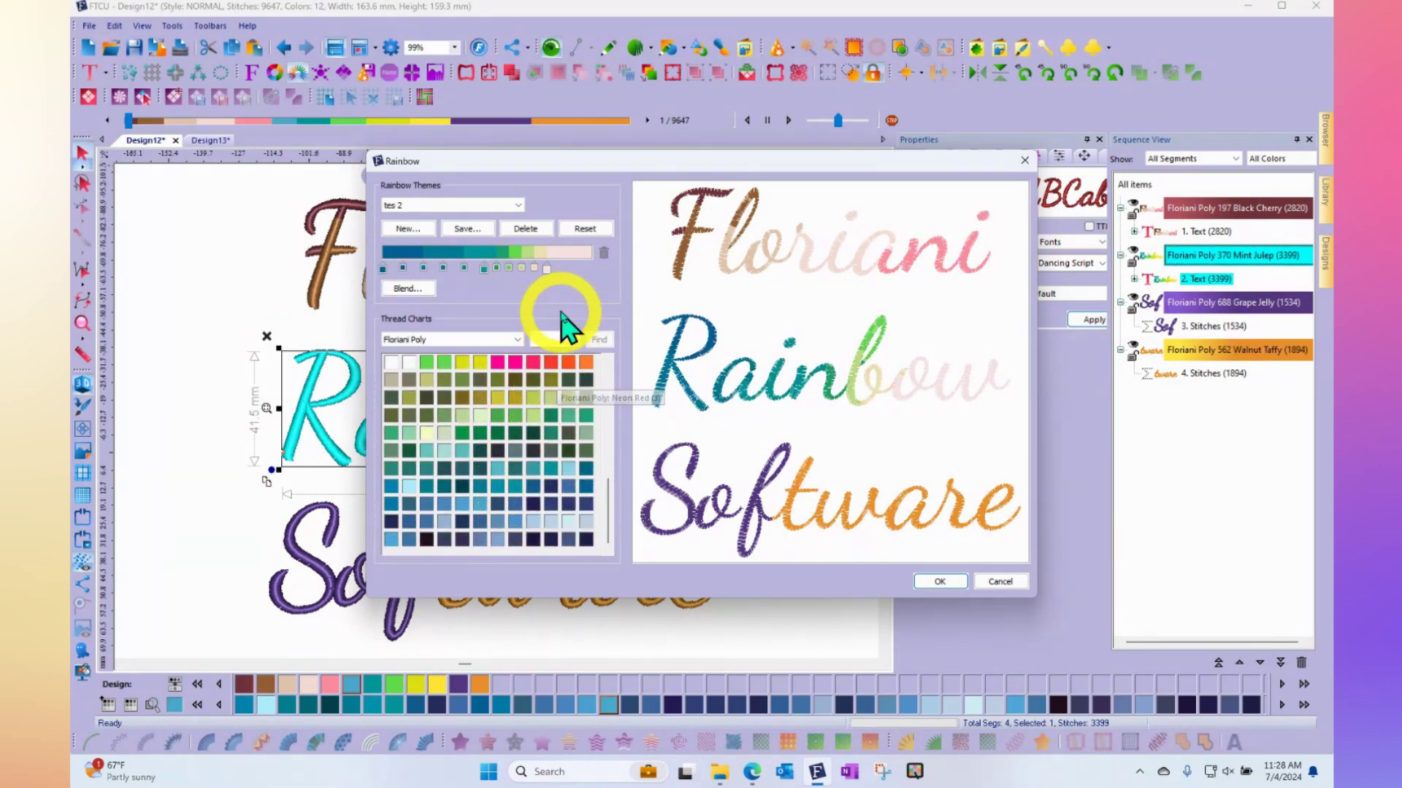
pyautogui.click(546, 269)
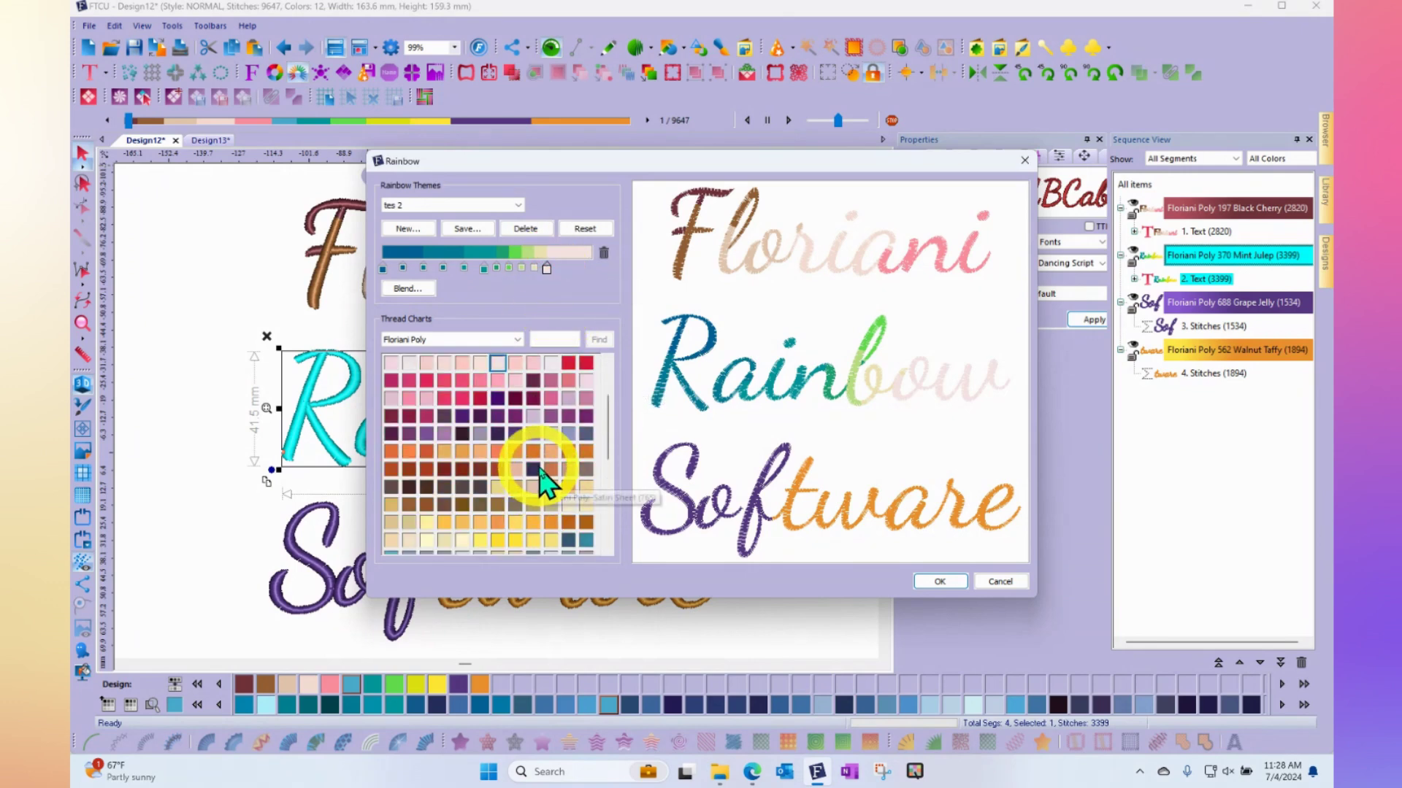
pyautogui.scroll(-6, 541, 475)
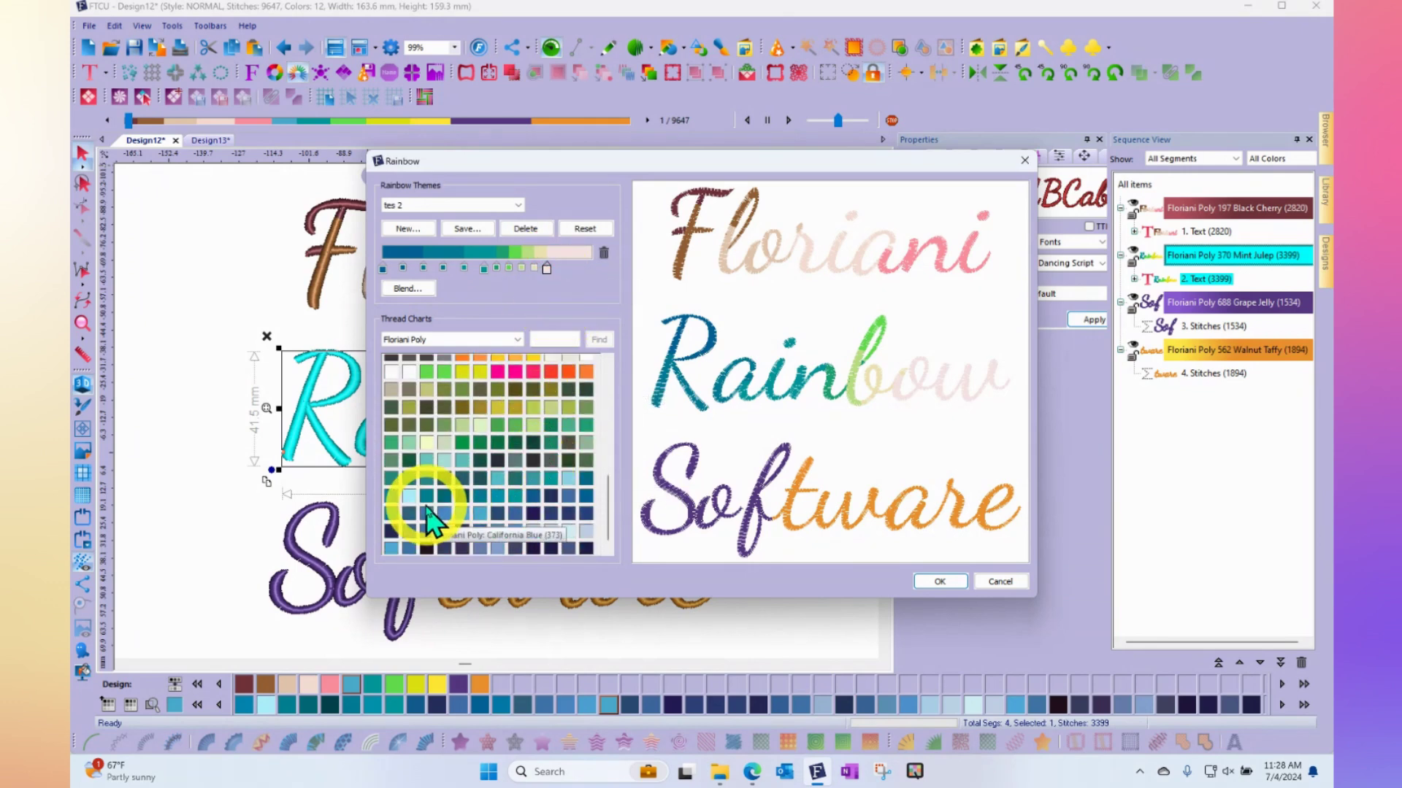
pyautogui.click(408, 496)
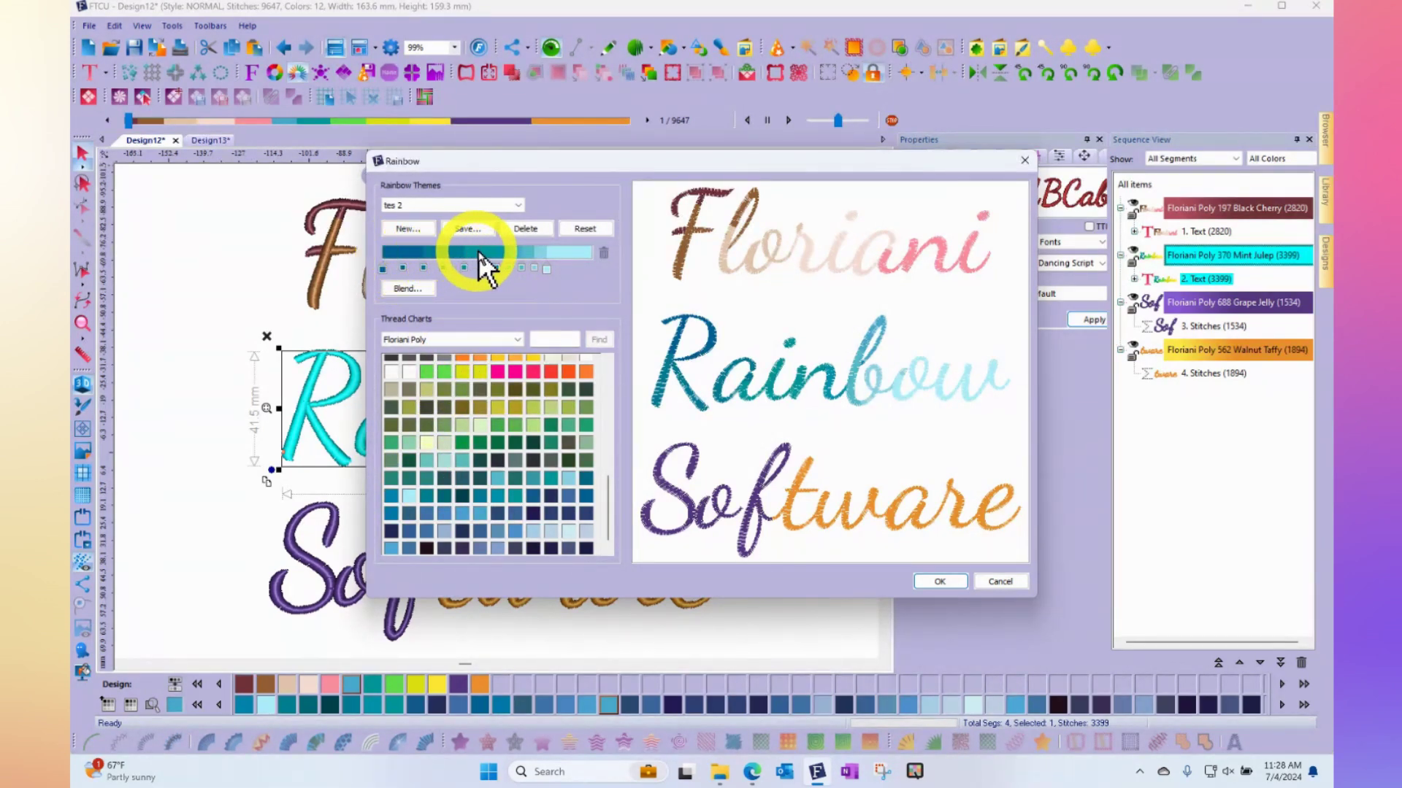
pyautogui.moveTo(546, 269); pyautogui.dragTo(511, 275)
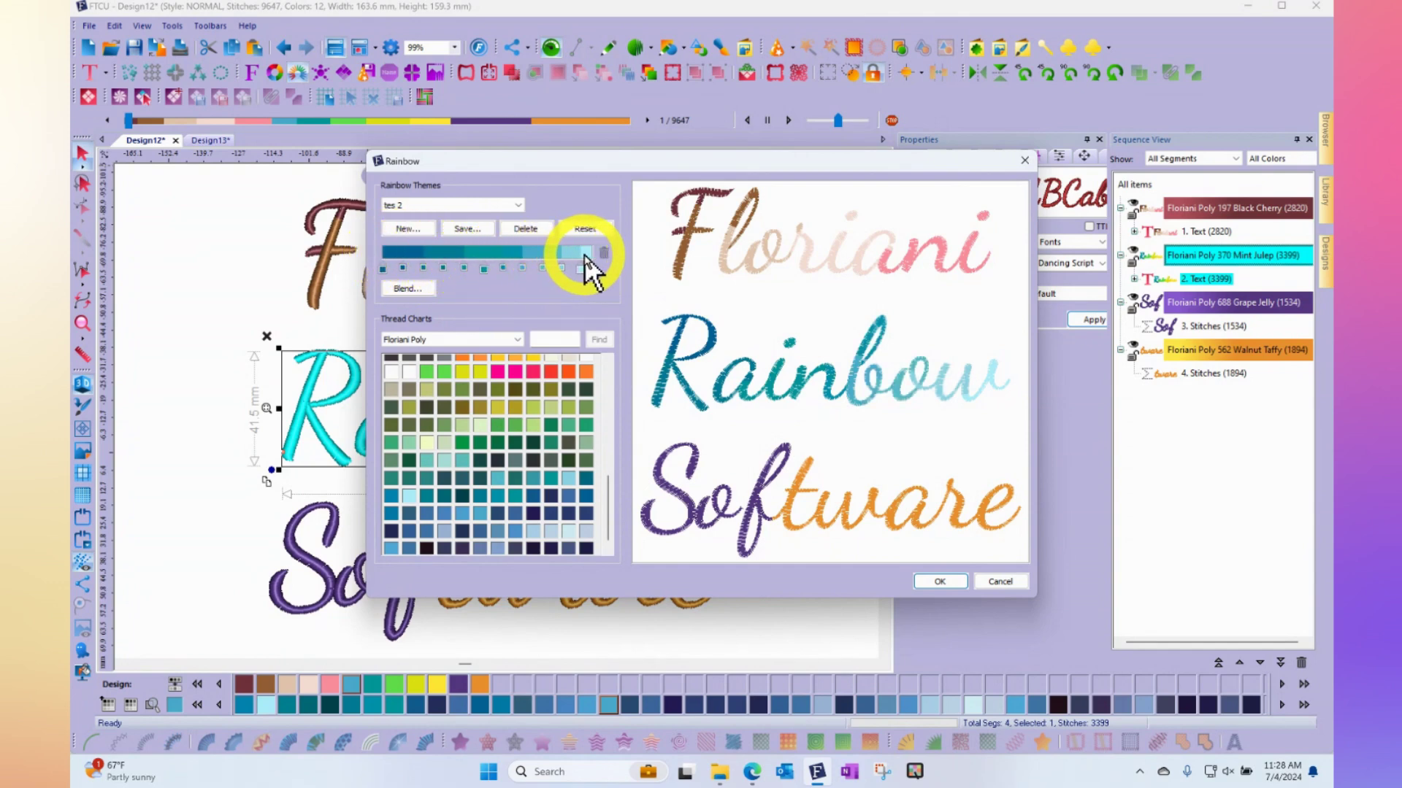
# - Save the theme over the existing tes 2, apply it to Rainbow, and deselect the text
pyautogui.click(468, 228)
pyautogui.click(704, 408)
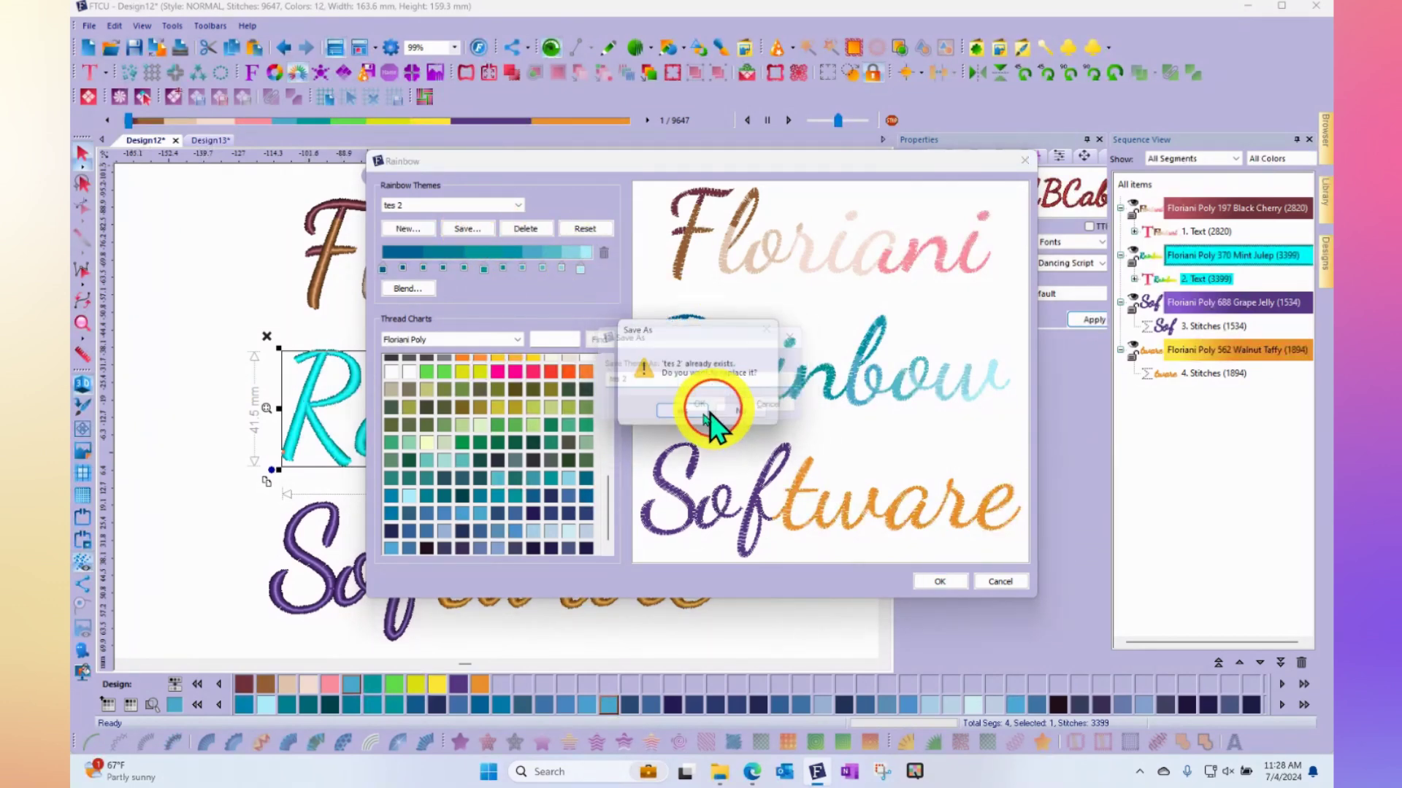
pyautogui.click(700, 414)
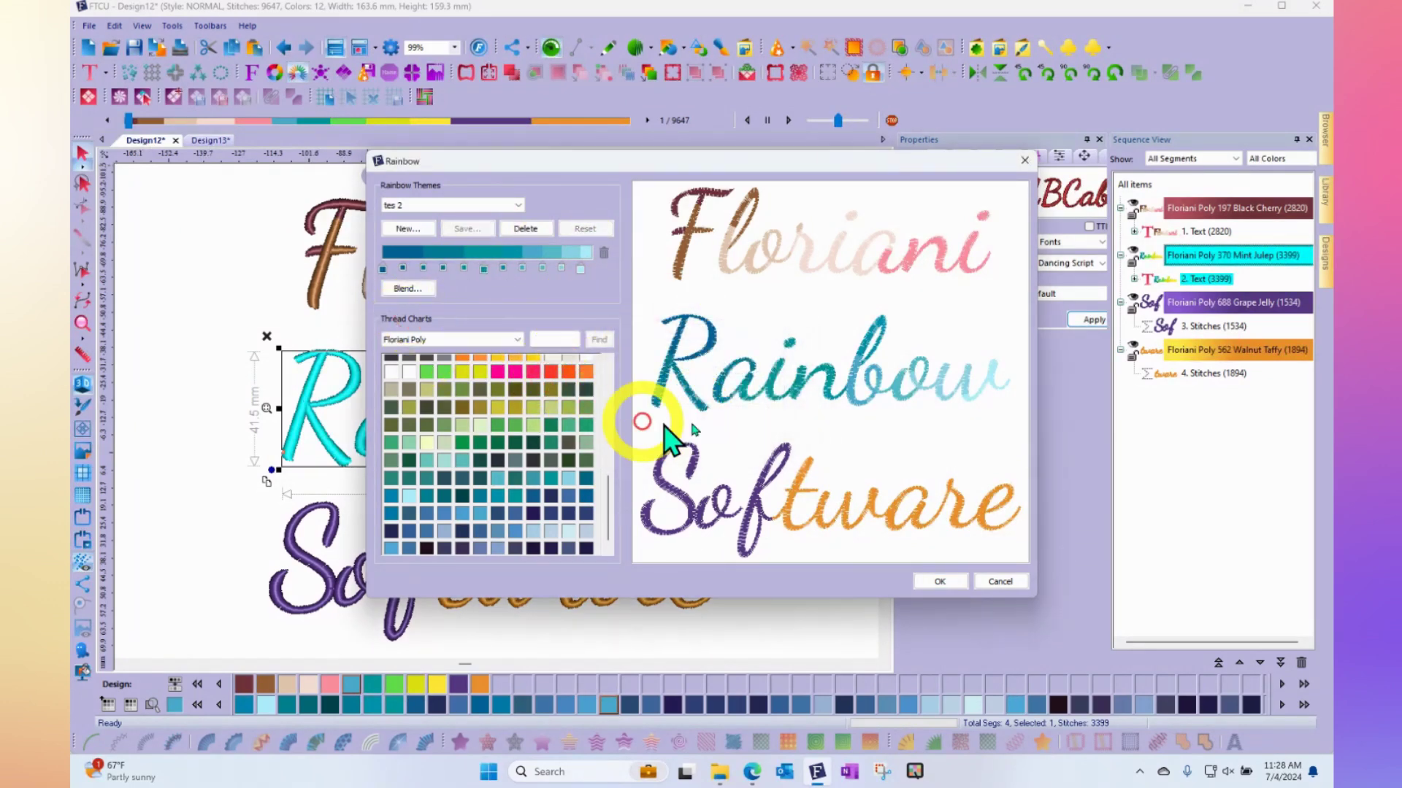
pyautogui.click(941, 582)
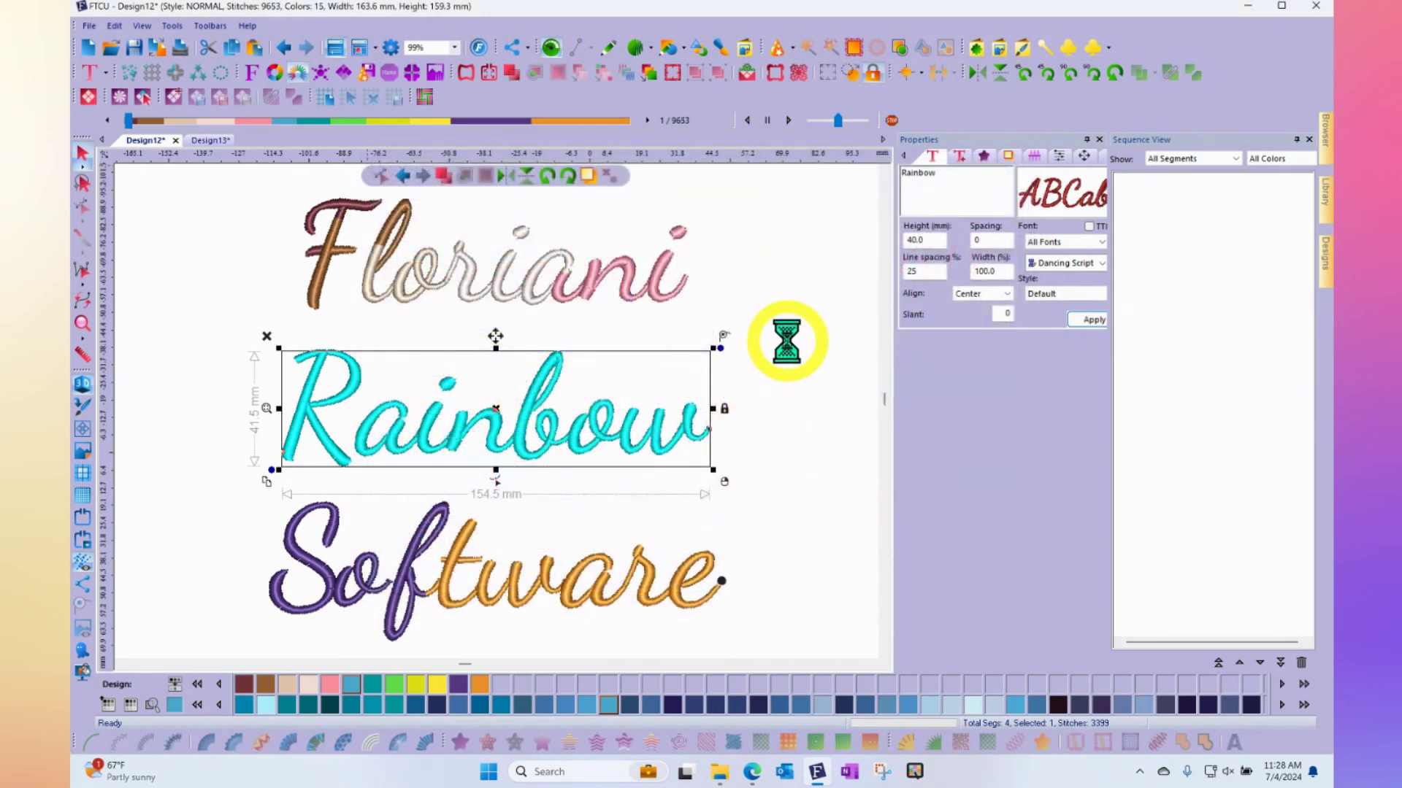
pyautogui.click(792, 357)
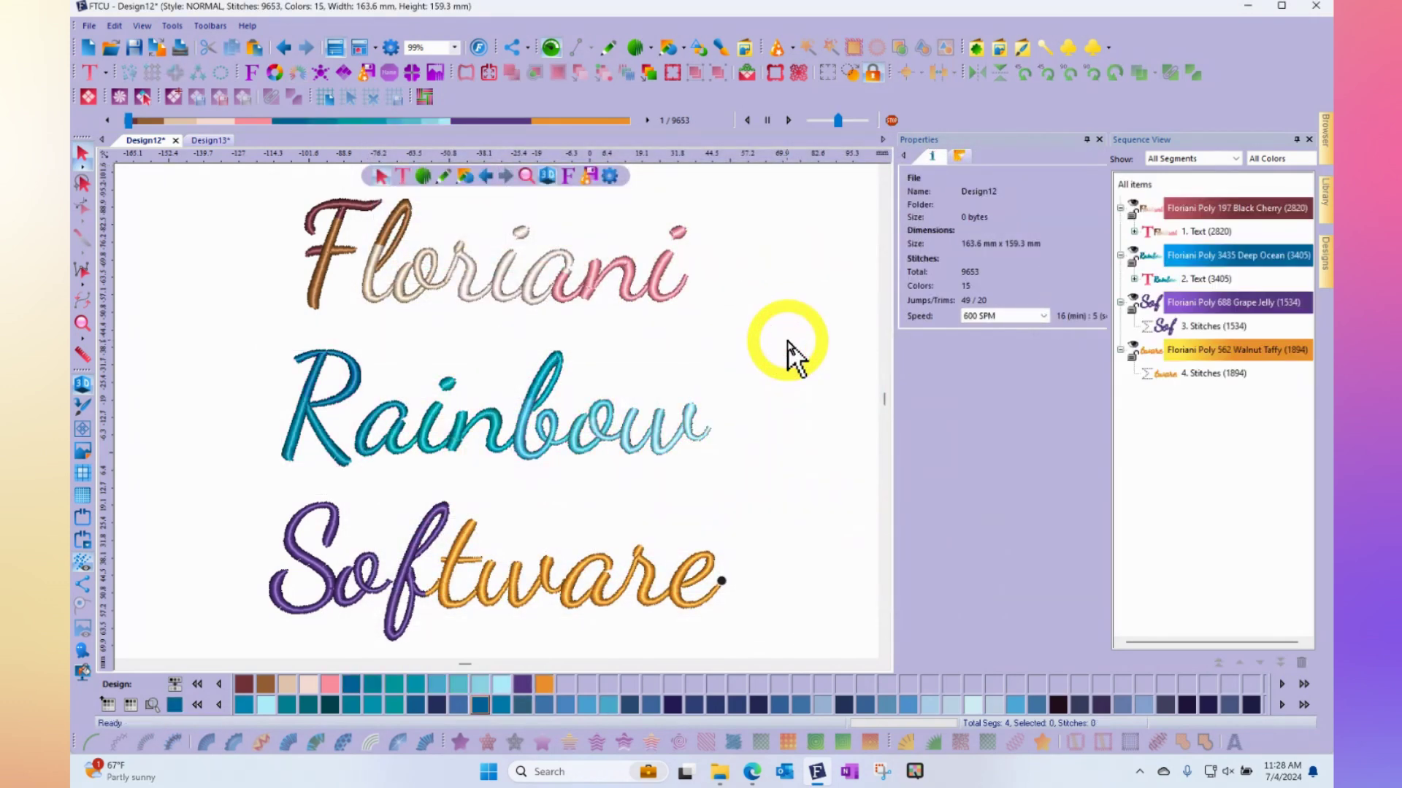